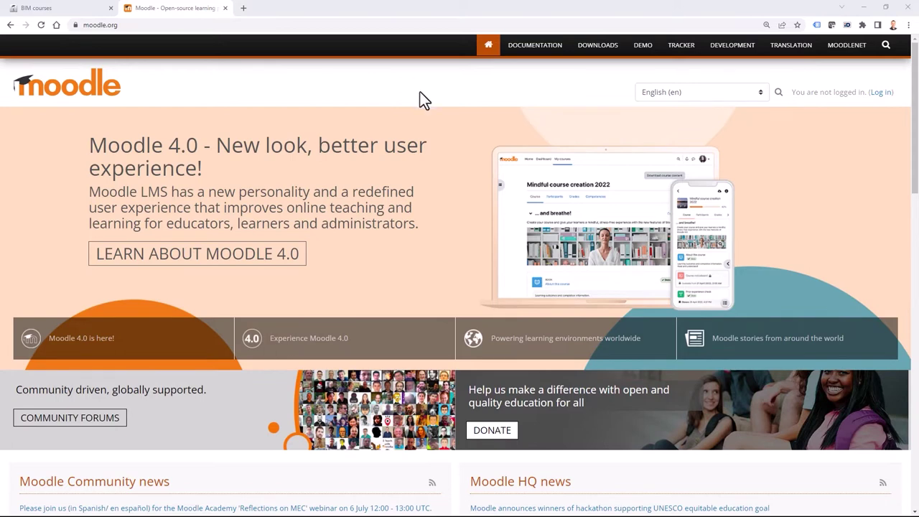
Open Moodle.org's latest 4.0.1 release download page, check the moodle-download folder, then return to BIM courses.
click(605, 49)
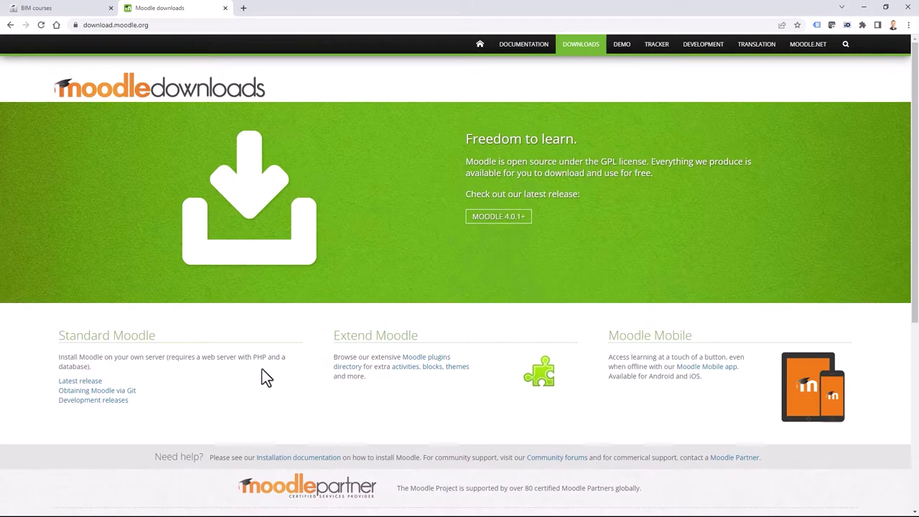
click(84, 382)
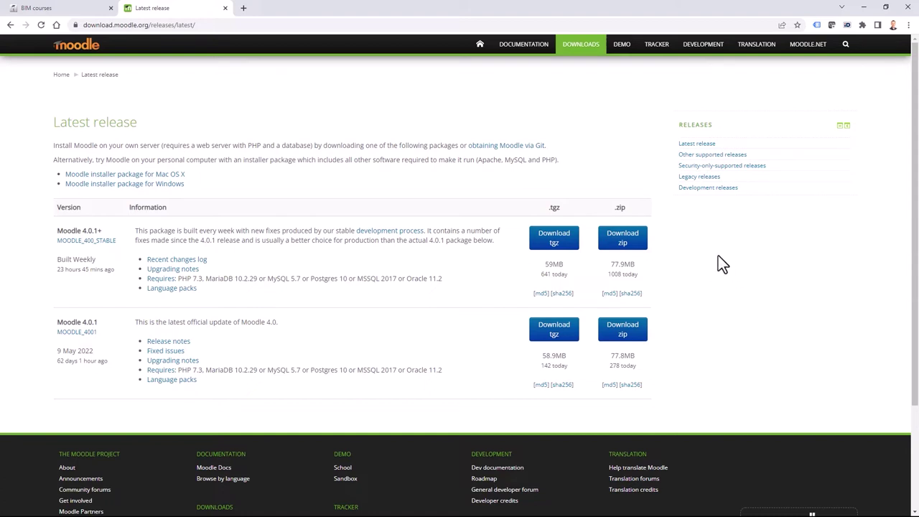
key(alt+Tab)
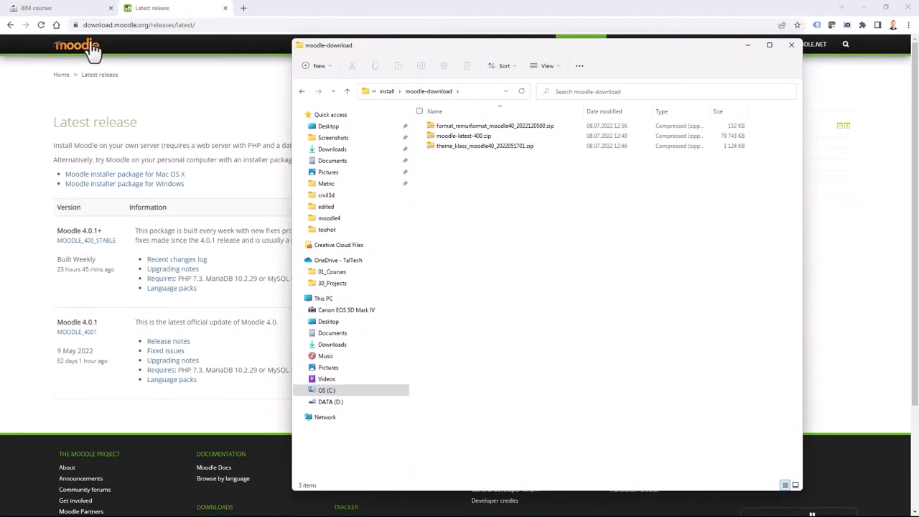
click(66, 8)
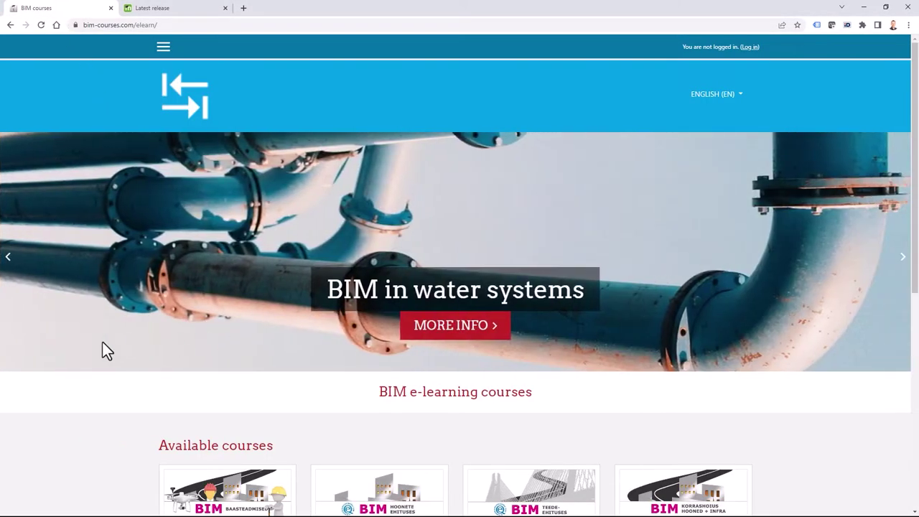
Open the BIM basics course and log in to the BIM courses site.
scroll(98, 338, down, 4)
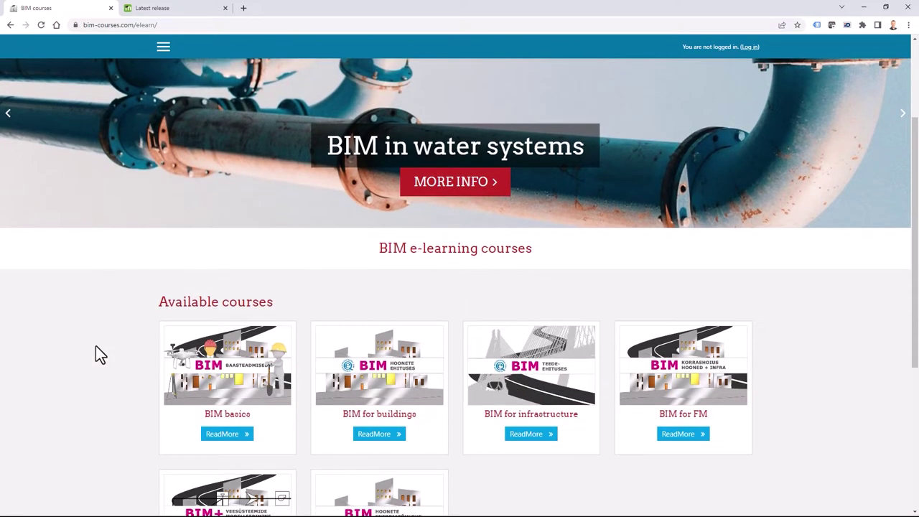
scroll(80, 333, up, 4)
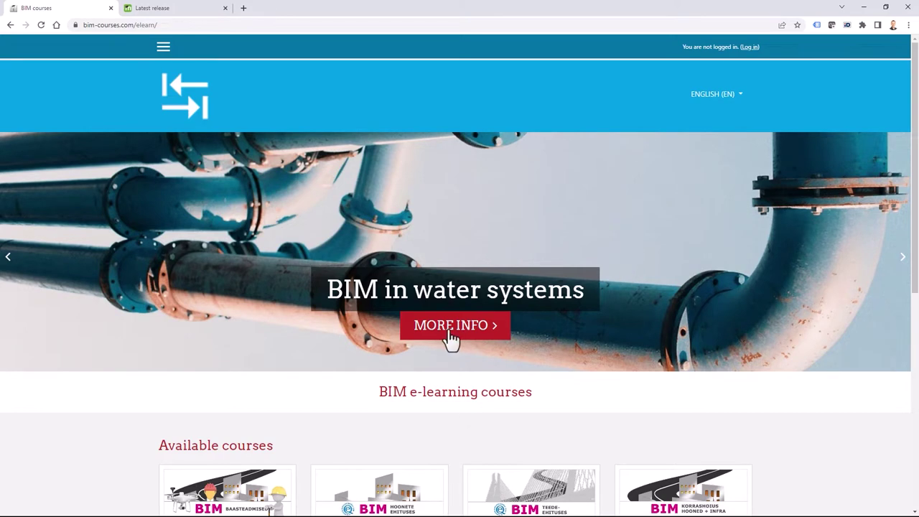
scroll(83, 315, down, 3)
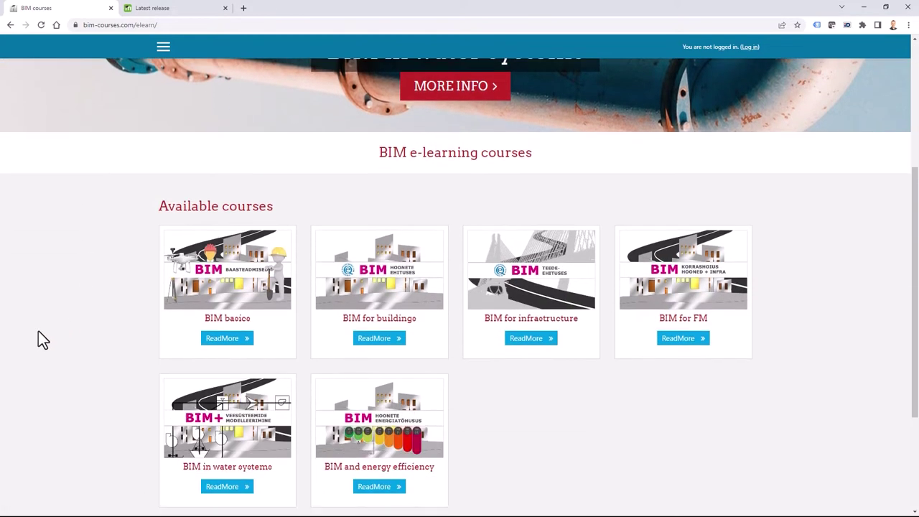
click(233, 266)
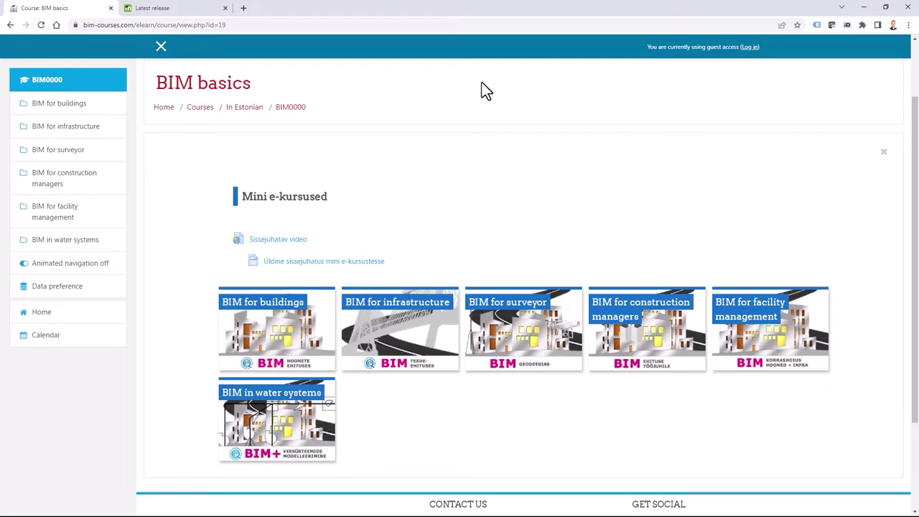
click(751, 47)
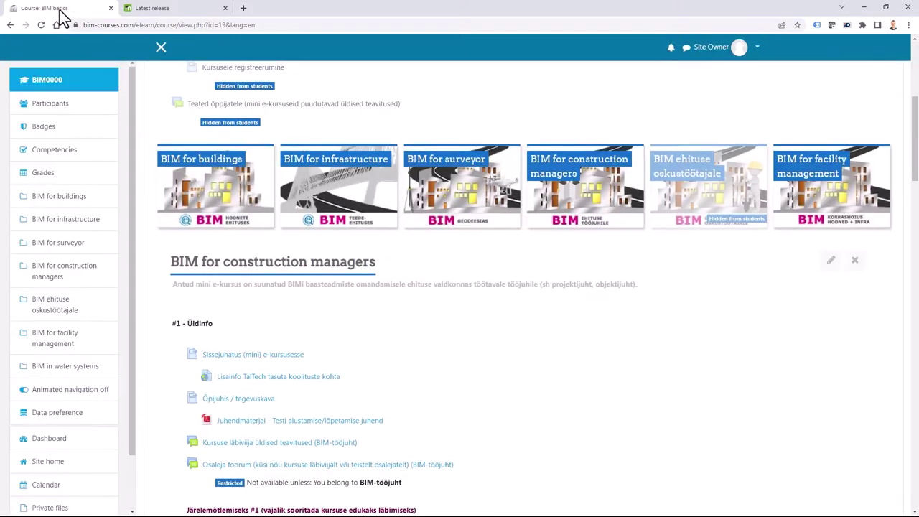
Go to Site administration > Appearance > Theme selector, showing Klass as the default theme.
scroll(20, 410, down, 5)
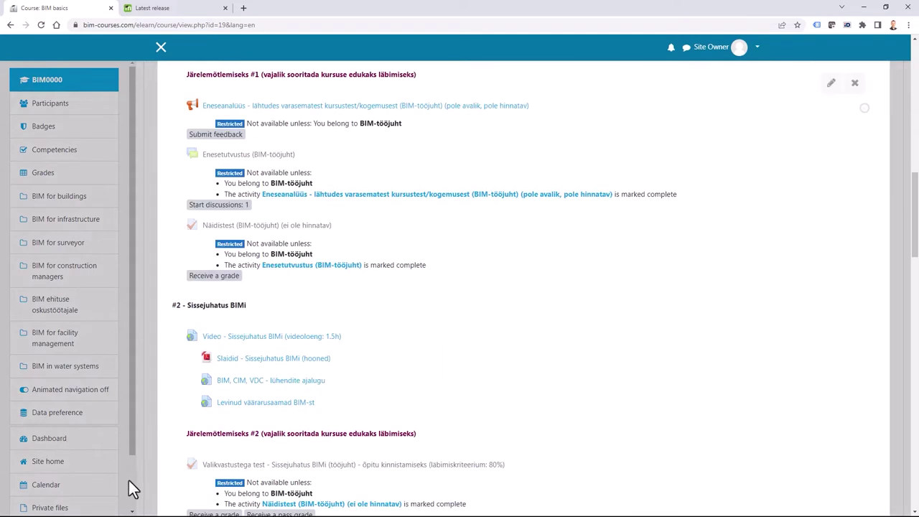
scroll(86, 488, down, 10)
click(50, 495)
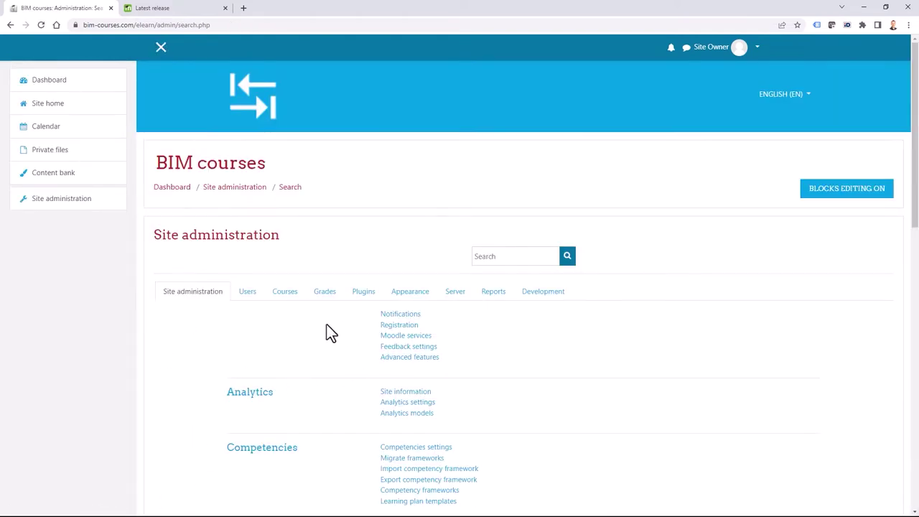
click(415, 295)
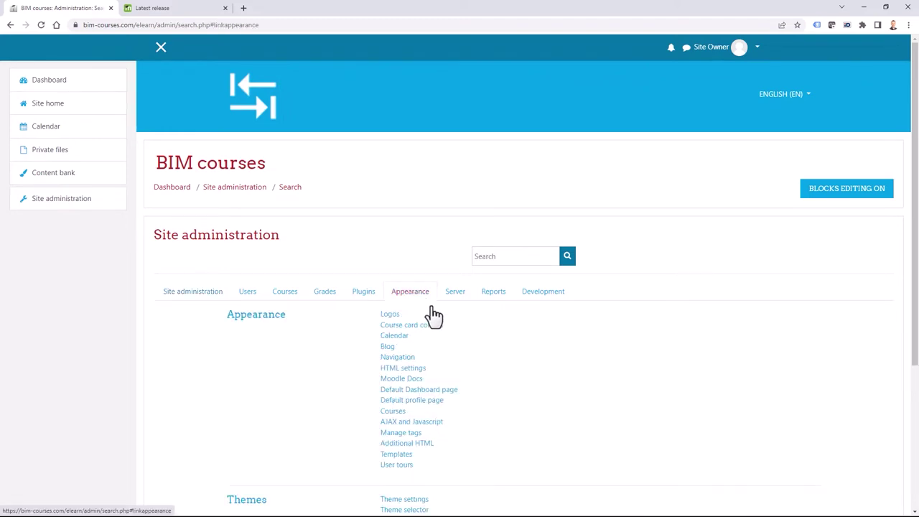
scroll(248, 423, down, 2)
click(406, 365)
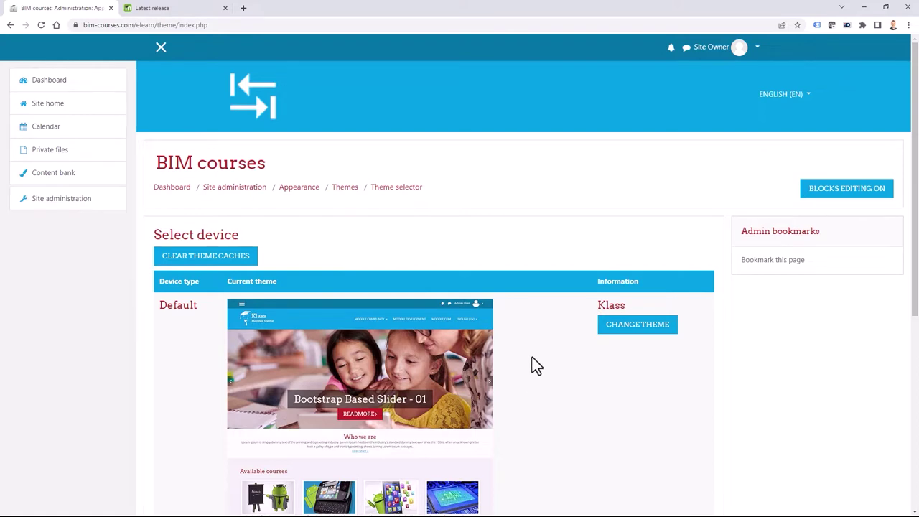
Search the Moodle.org themes directory for 'klass' and open the Klass theme page.
click(177, 12)
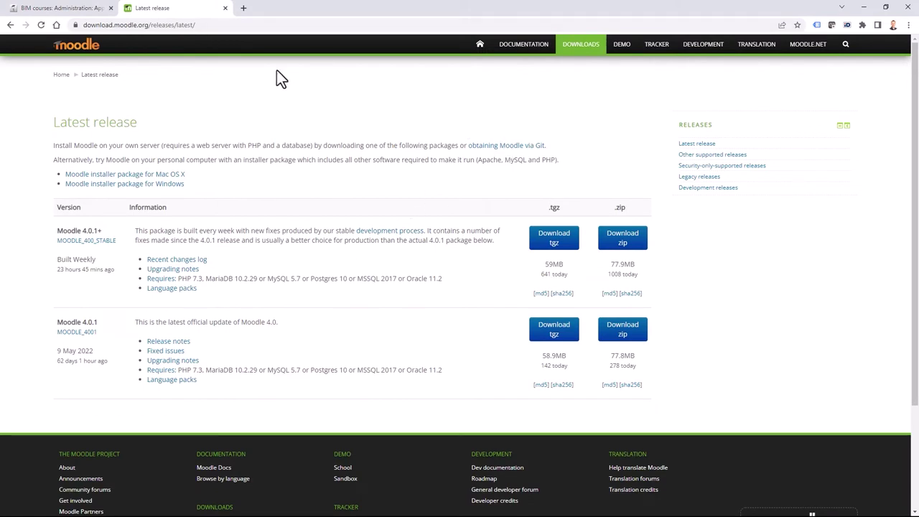
click(585, 48)
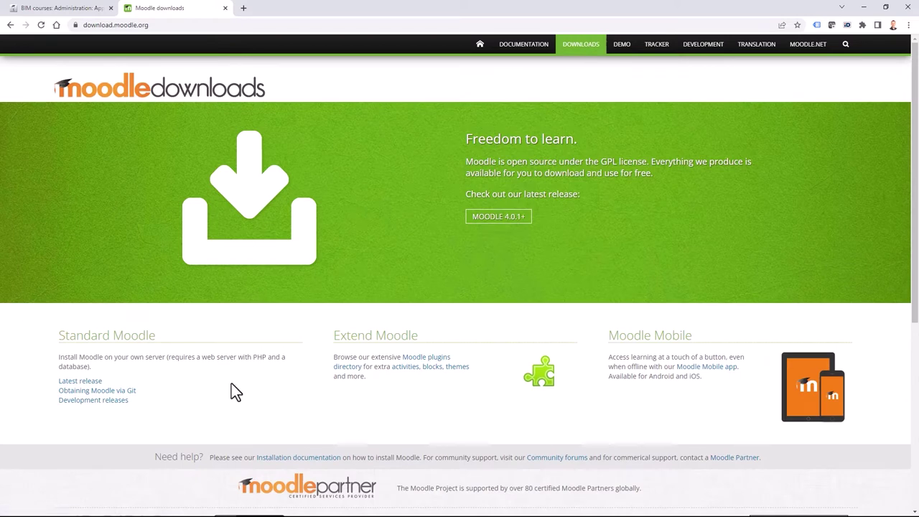
click(457, 368)
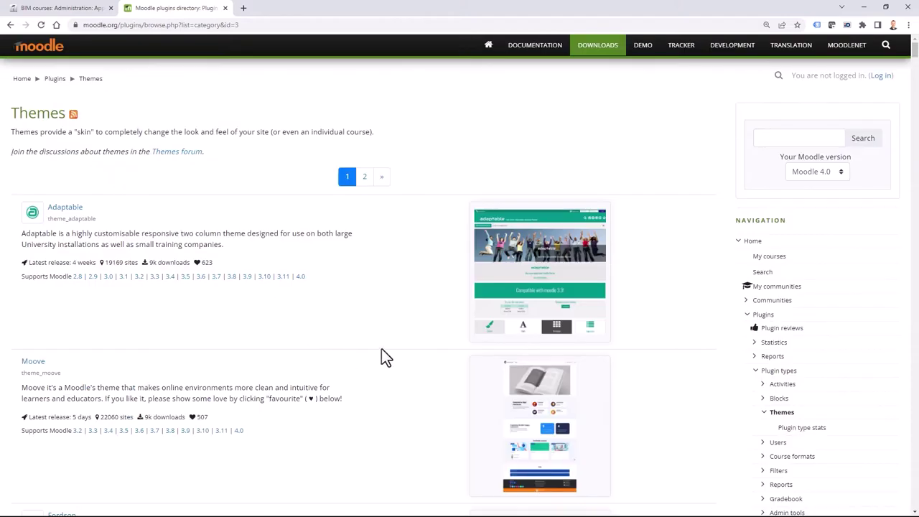
click(786, 138)
text(klass)
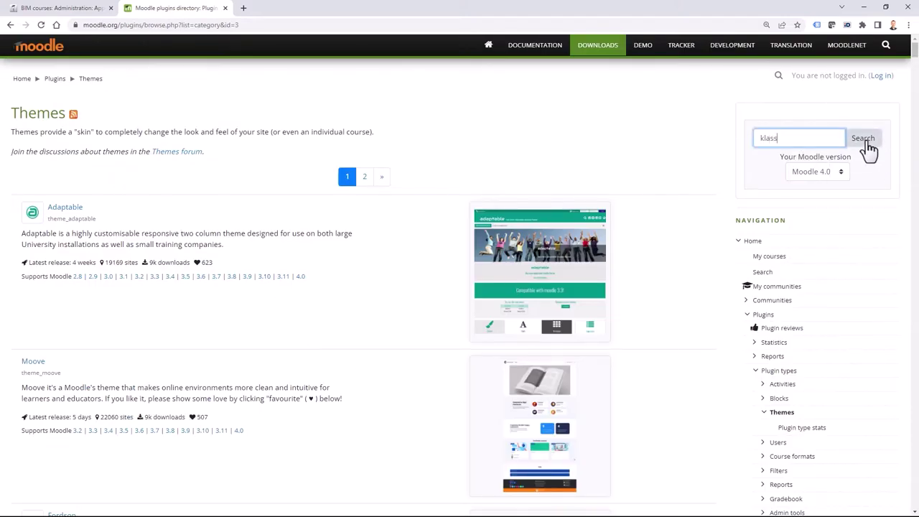
click(864, 143)
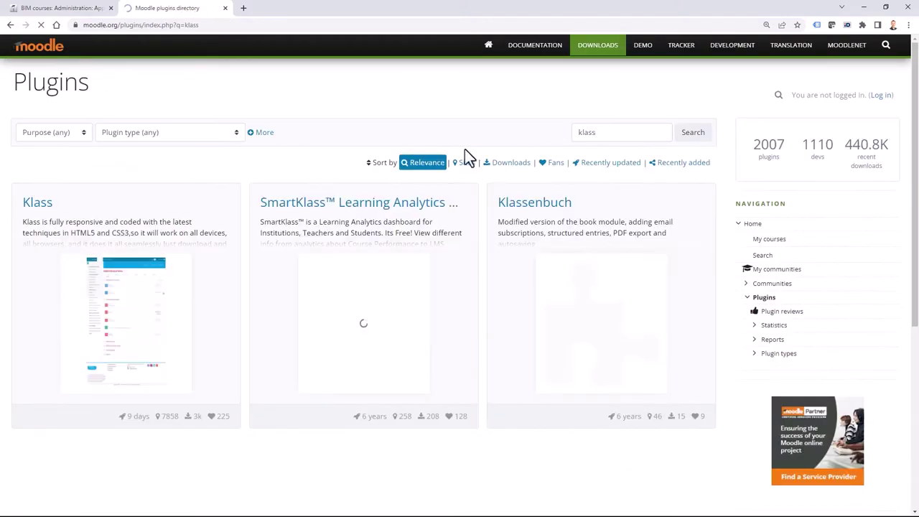
click(38, 205)
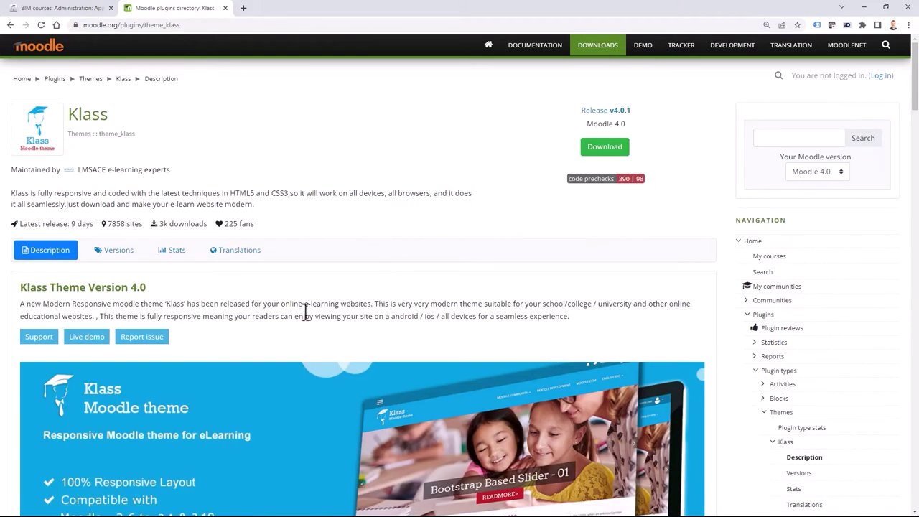
Review the Klass v4.0.1 release and check the downloaded zip in the moodle-download folder.
scroll(252, 327, down, 1)
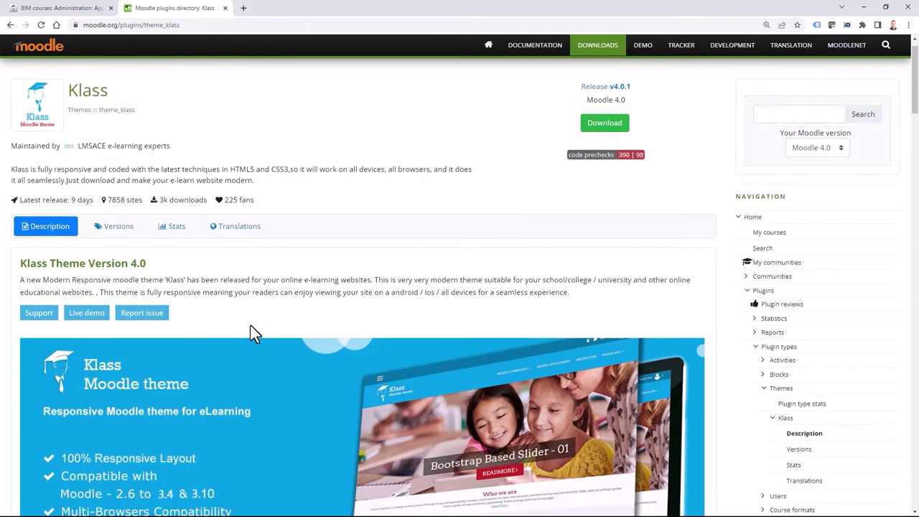
scroll(270, 261, up, 1)
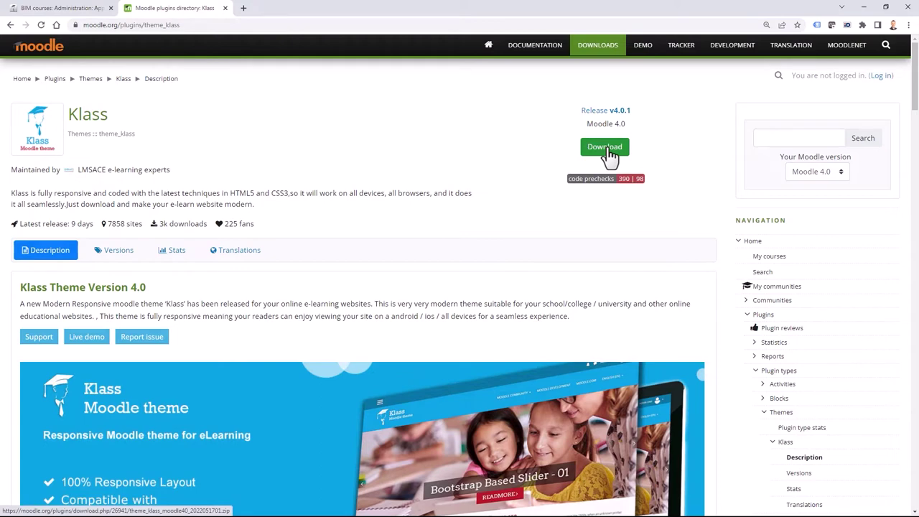
key(alt+Tab)
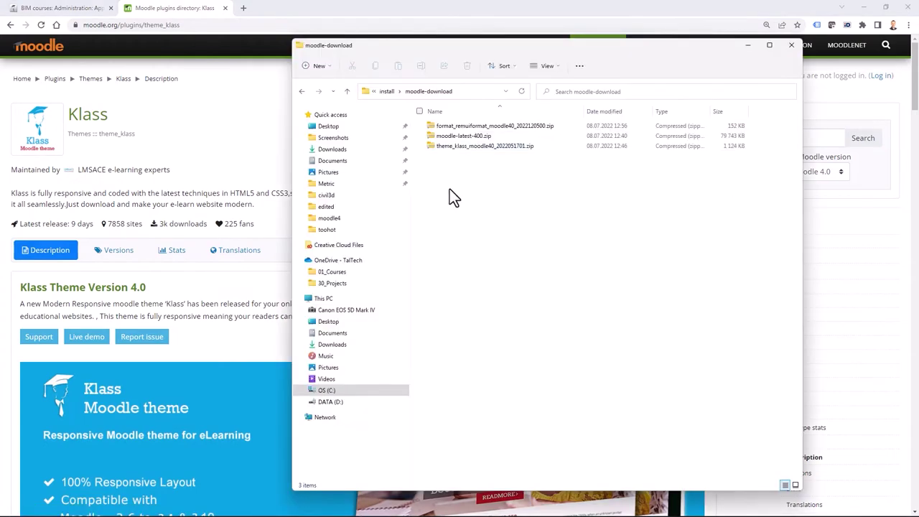
click(478, 172)
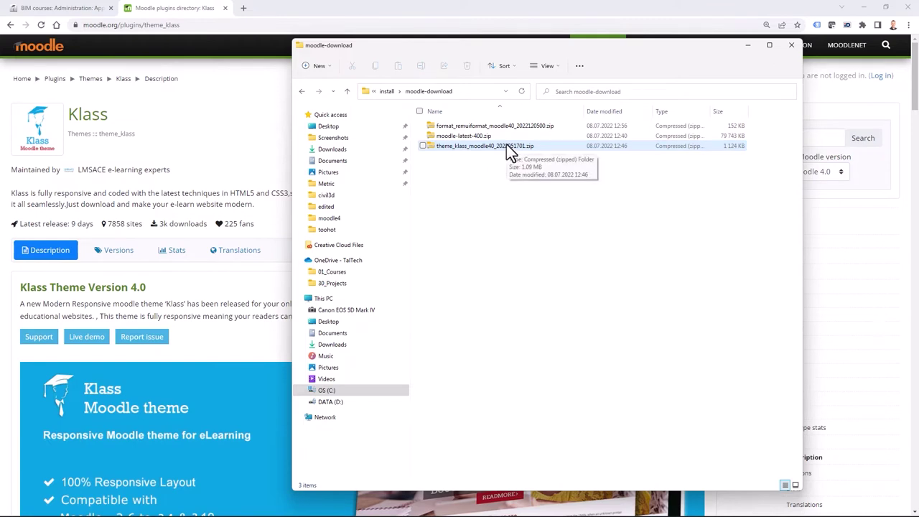
key(alt+Tab)
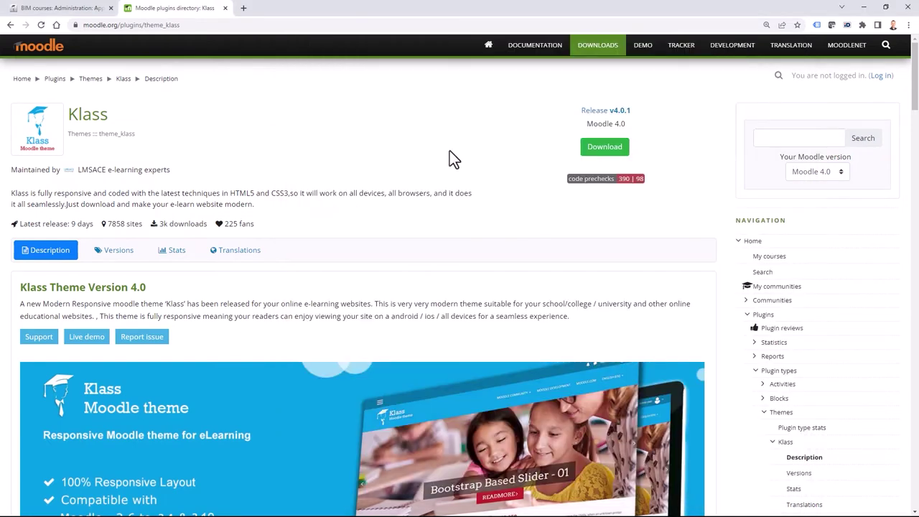
Open the Plugins overview on BIM courses filtered to Additional plugins: Grid, Tiles format, Klass v3.11.
click(63, 9)
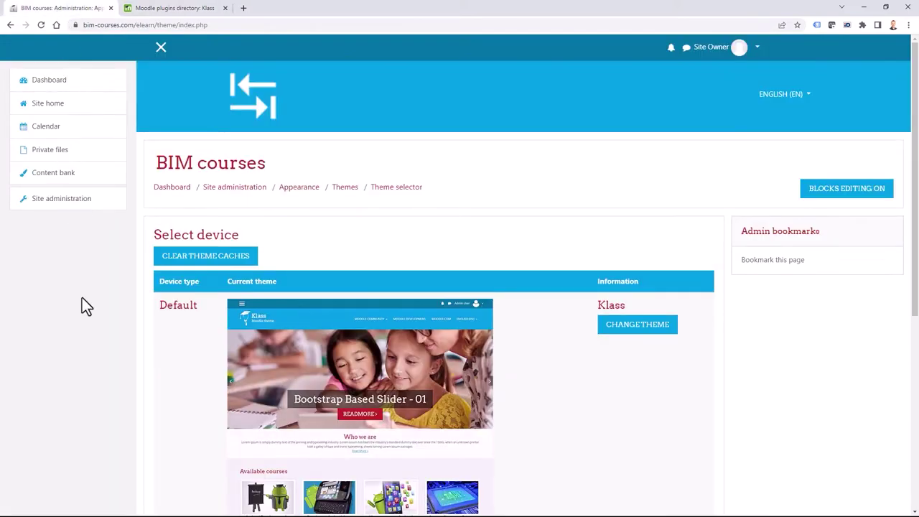
click(67, 207)
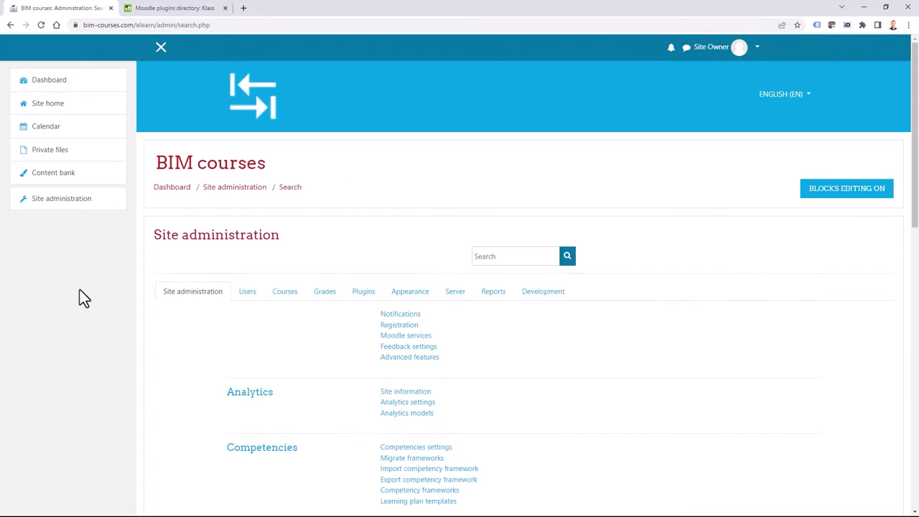
click(362, 292)
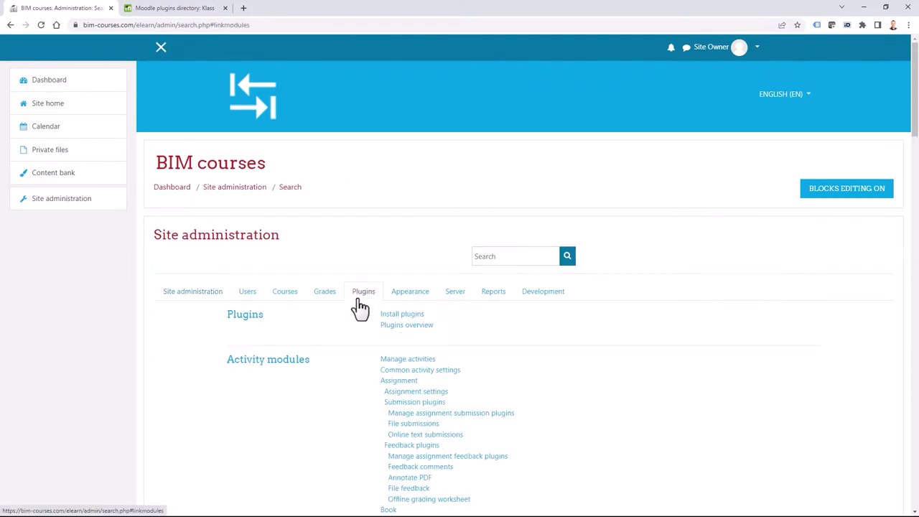
click(411, 327)
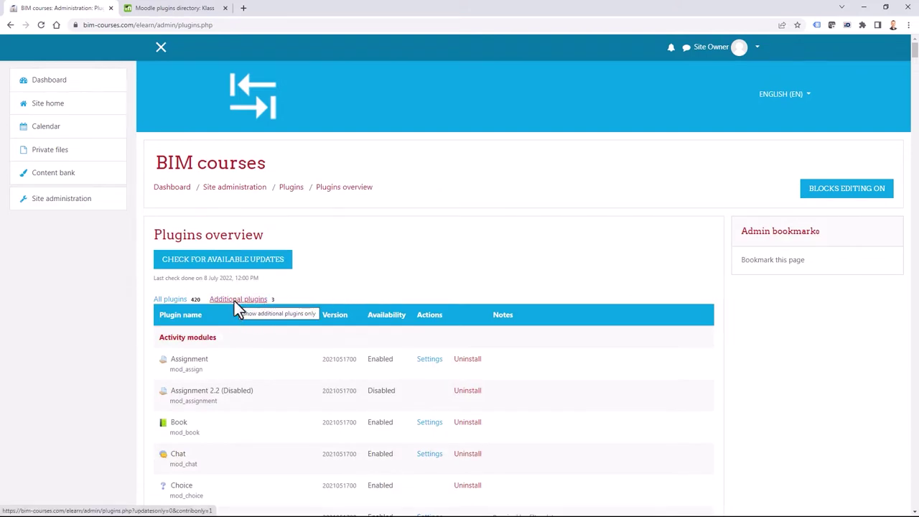
click(234, 300)
scroll(411, 236, down, 3)
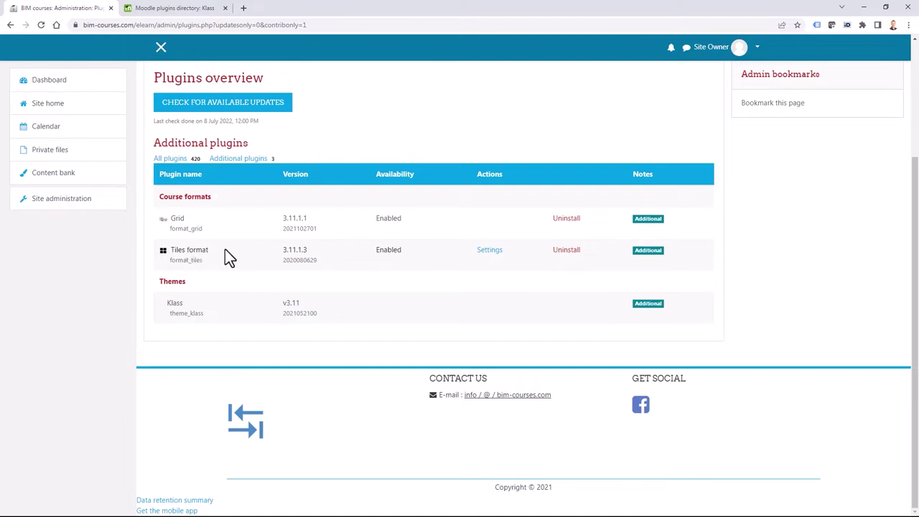
Filter the Moodle.org plugins directory to Course format plugins for Moodle 4.0.
click(158, 8)
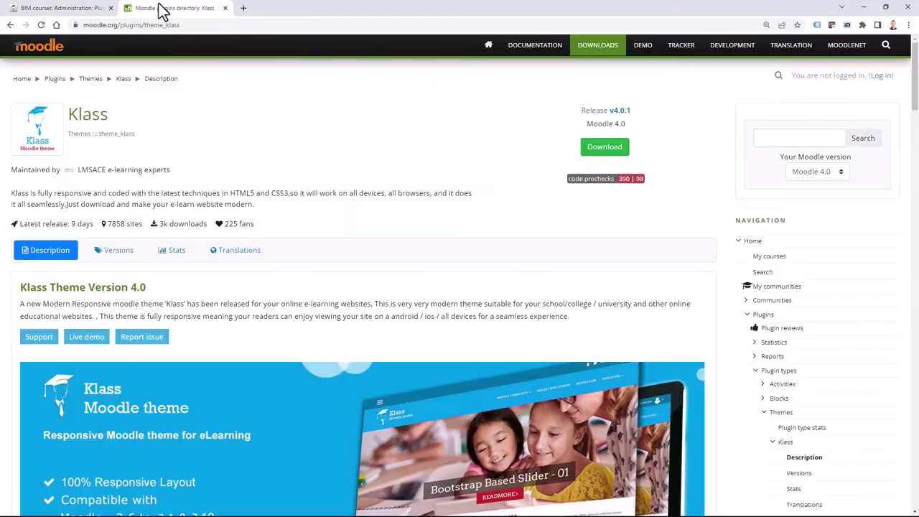
click(55, 80)
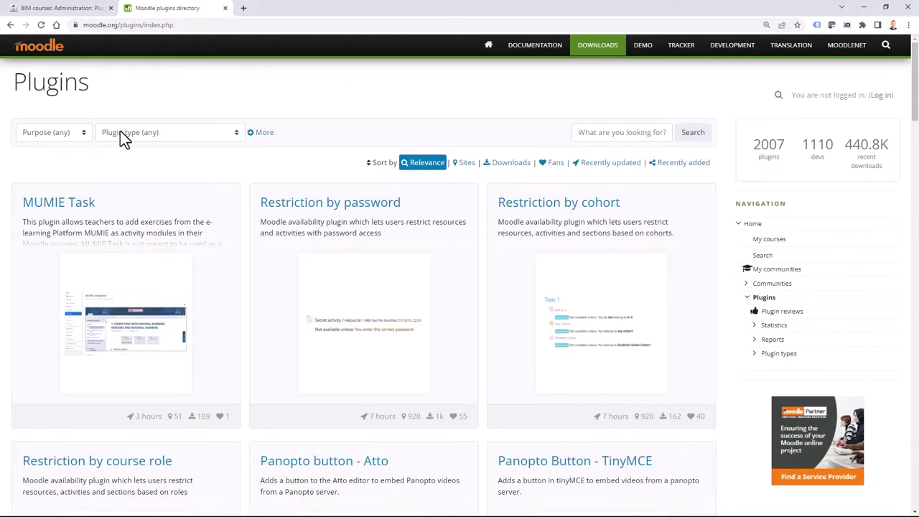
click(120, 134)
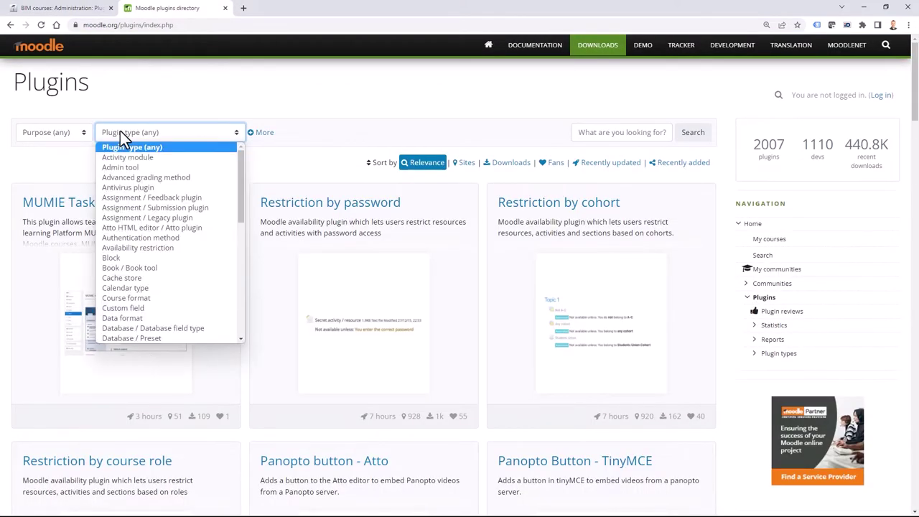
click(128, 298)
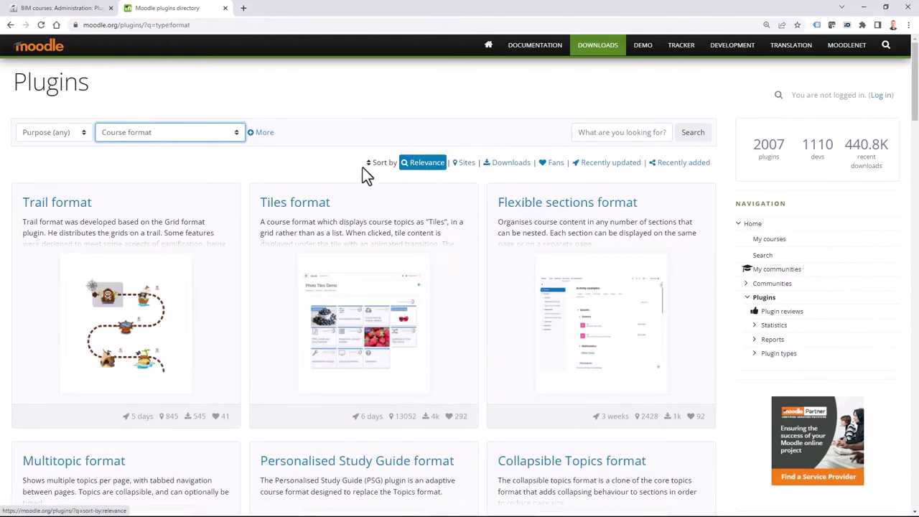
click(261, 133)
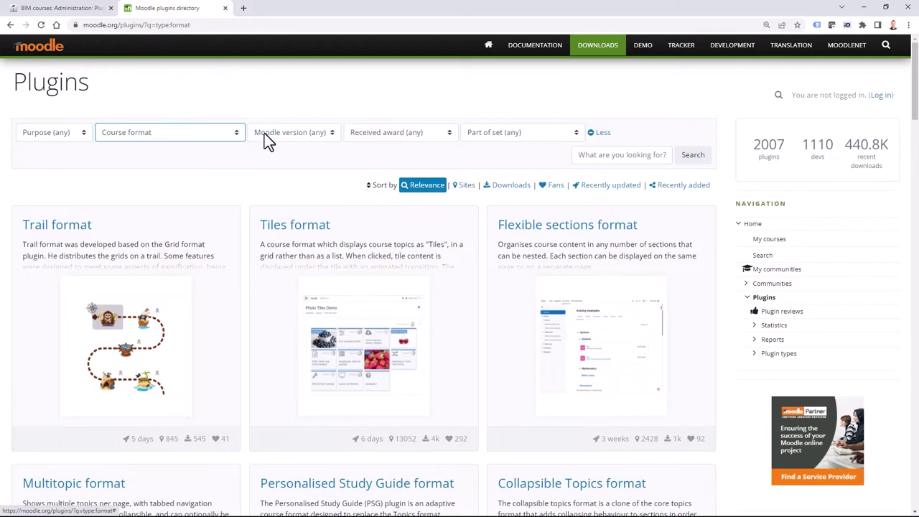
click(318, 132)
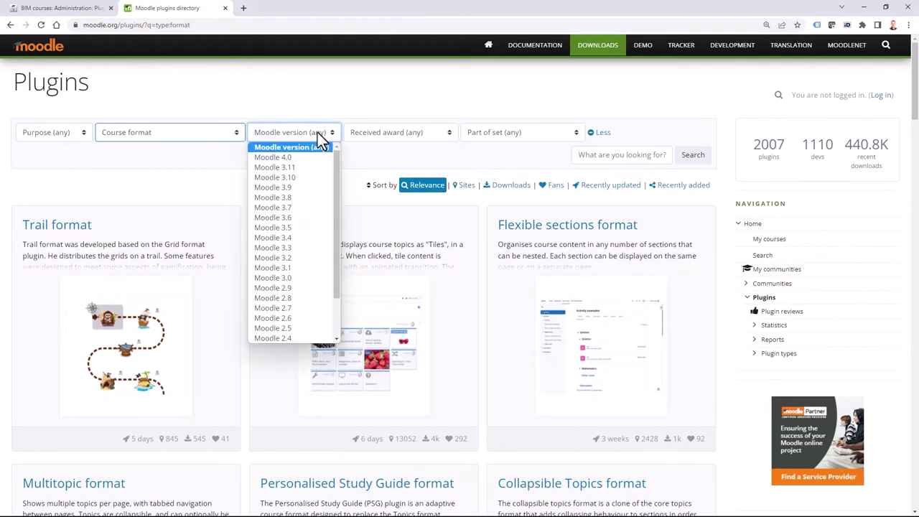
click(287, 155)
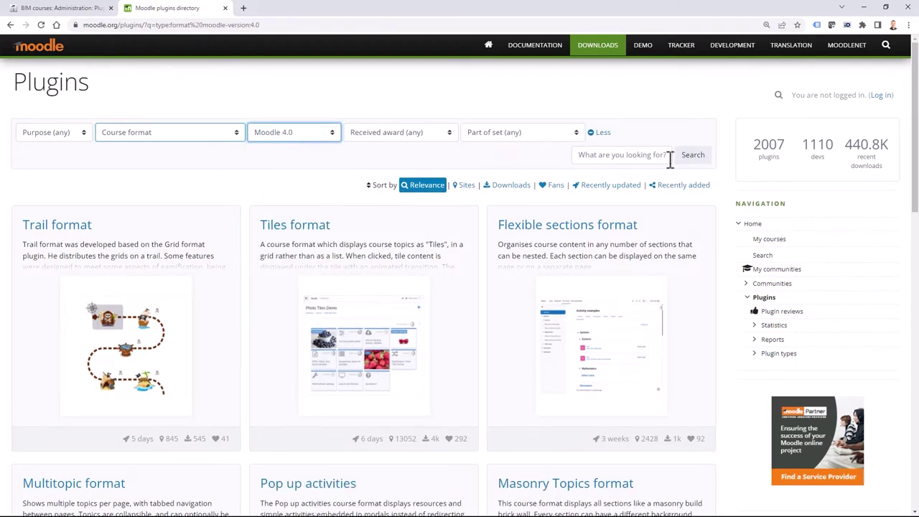
click(694, 164)
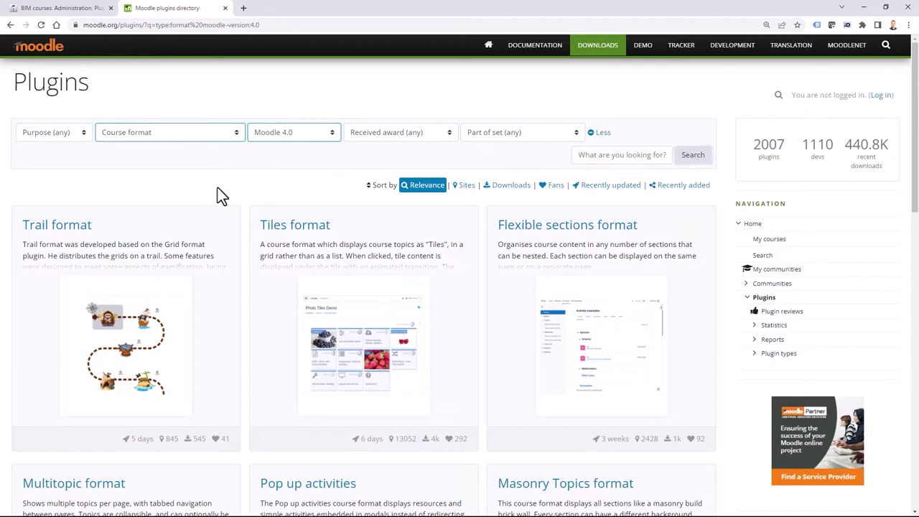
Open the Tiles format page to find its 4.0.0.2 Beta release, then return to BIM courses.
click(319, 229)
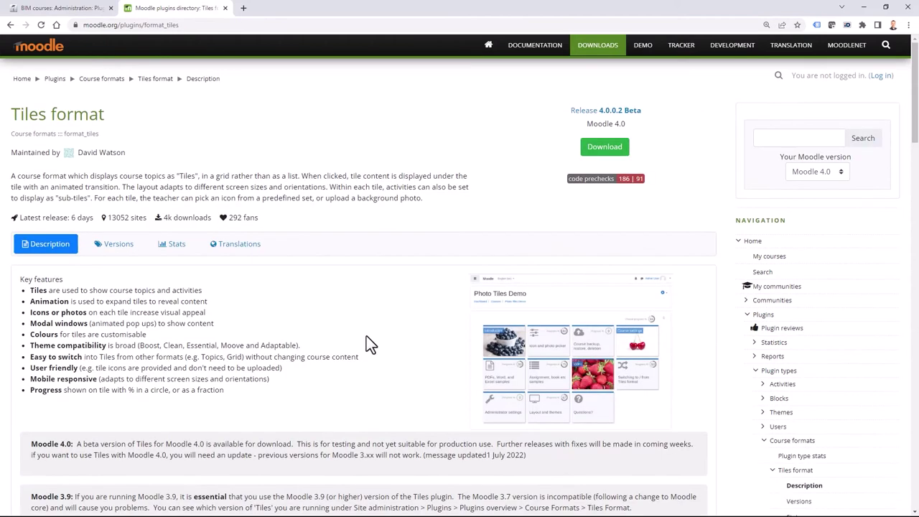
scroll(366, 331, down, 2)
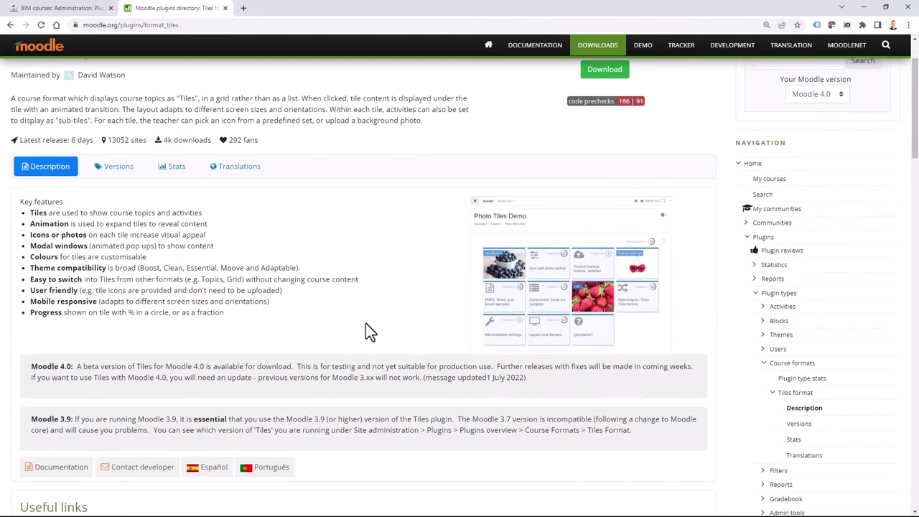
scroll(344, 325, up, 2)
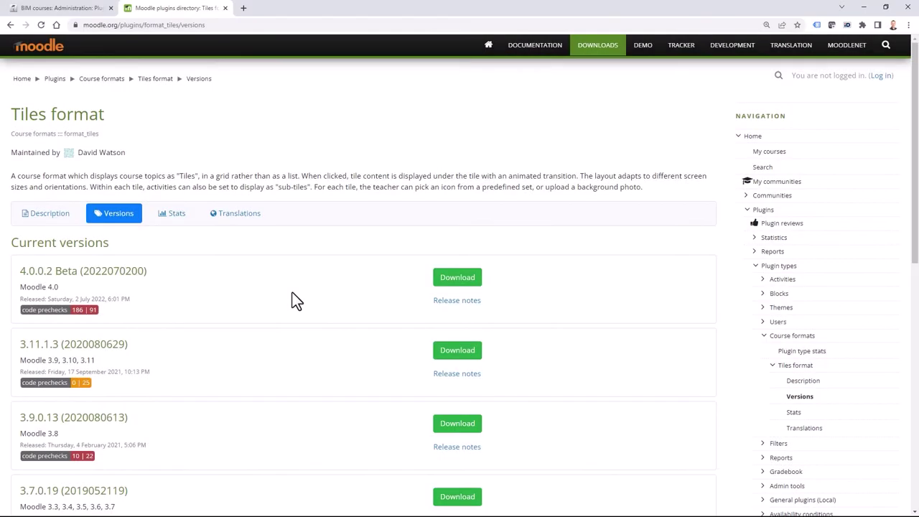
click(100, 8)
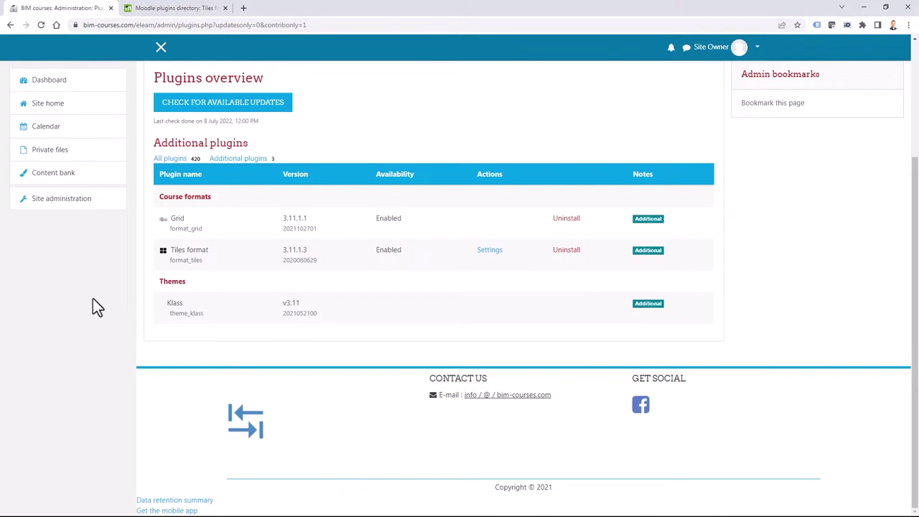
Enable maintenance mode under Site administration > Server, keeping the existing message, and save.
scroll(74, 300, up, 3)
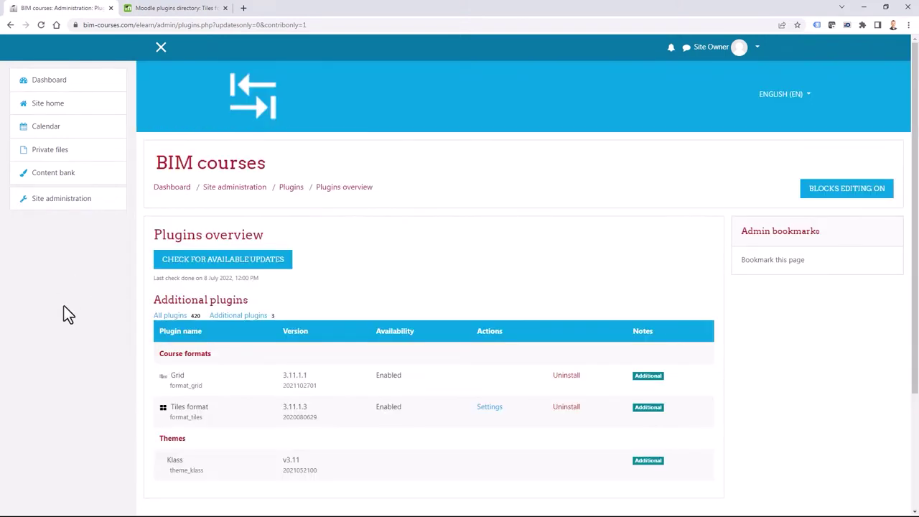
click(64, 201)
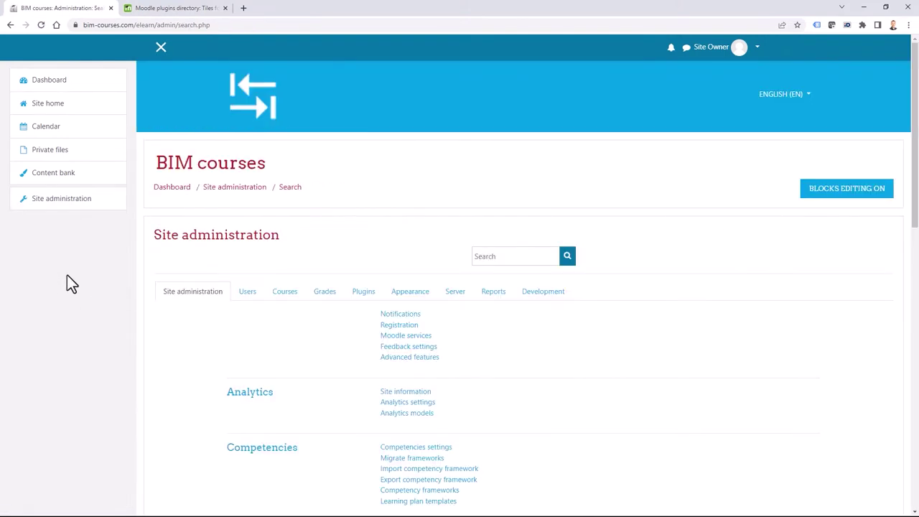
click(455, 292)
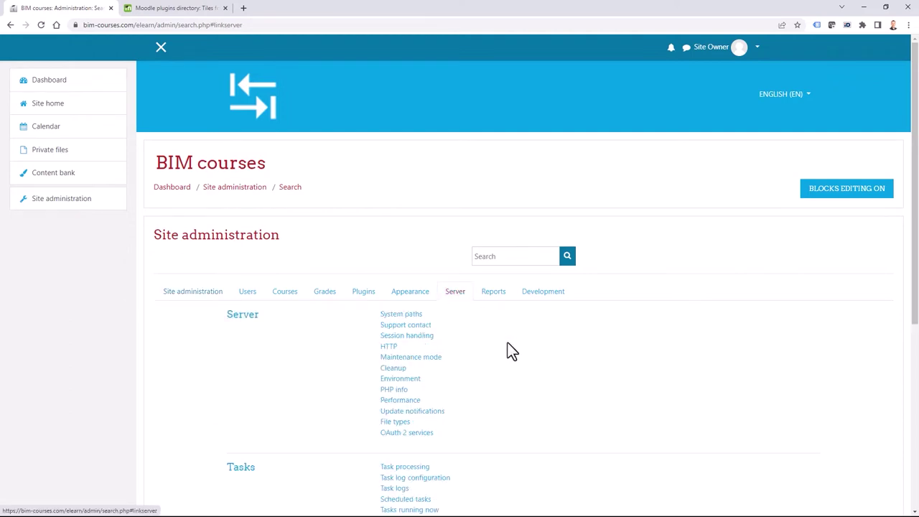
click(410, 358)
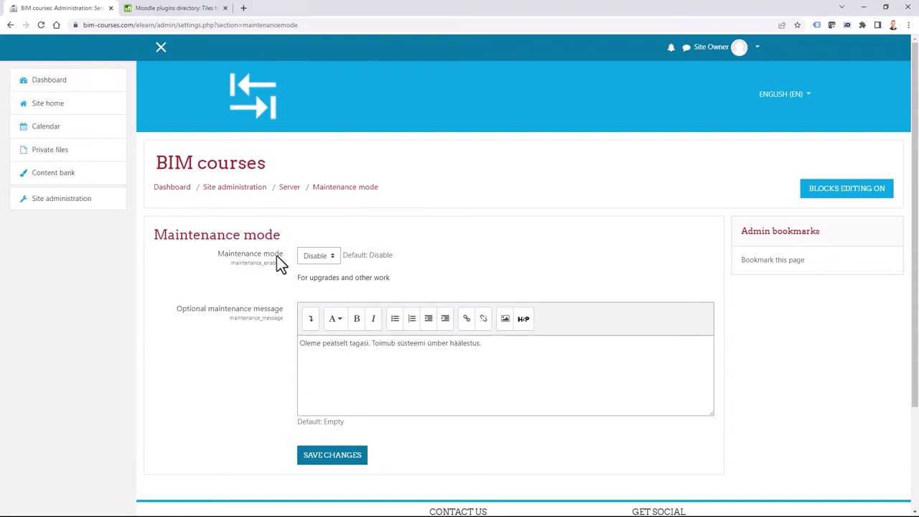
click(327, 260)
click(319, 280)
click(494, 346)
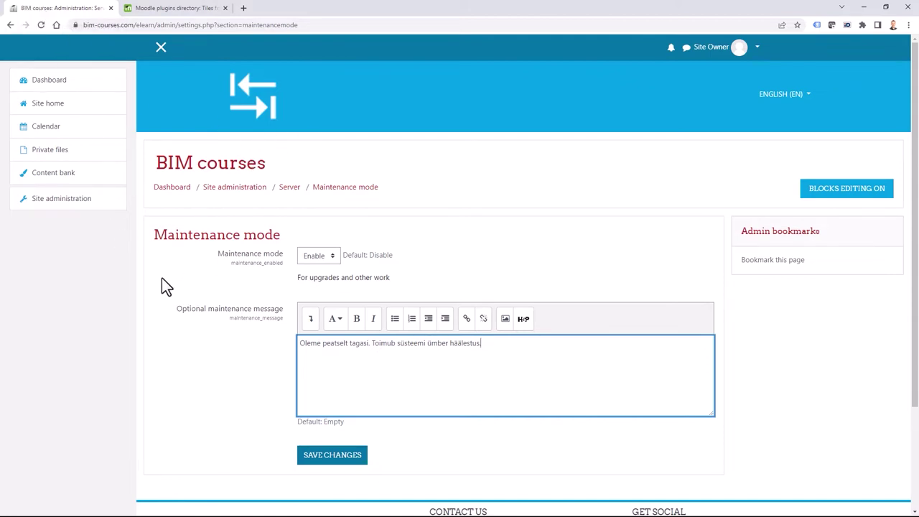
click(318, 457)
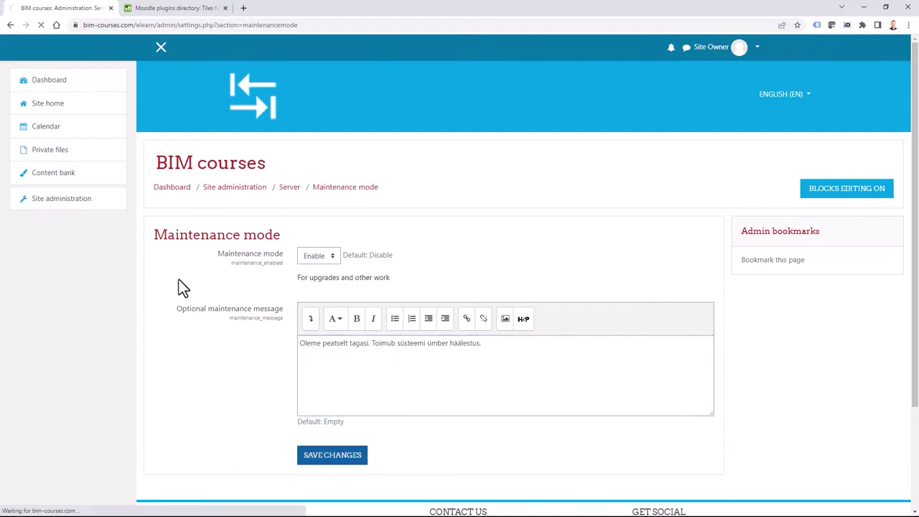
Log out to see the maintenance notice, then bring up the moodle-download folder.
click(759, 52)
click(713, 160)
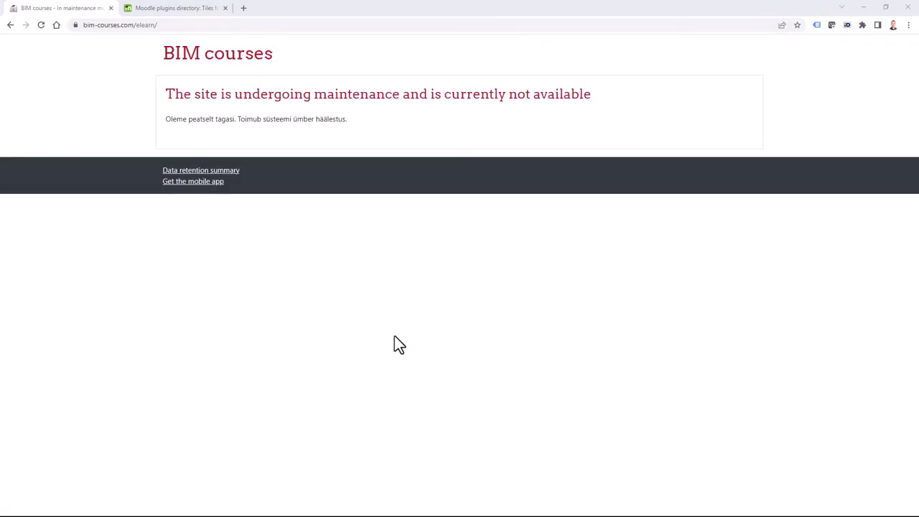
click(427, 317)
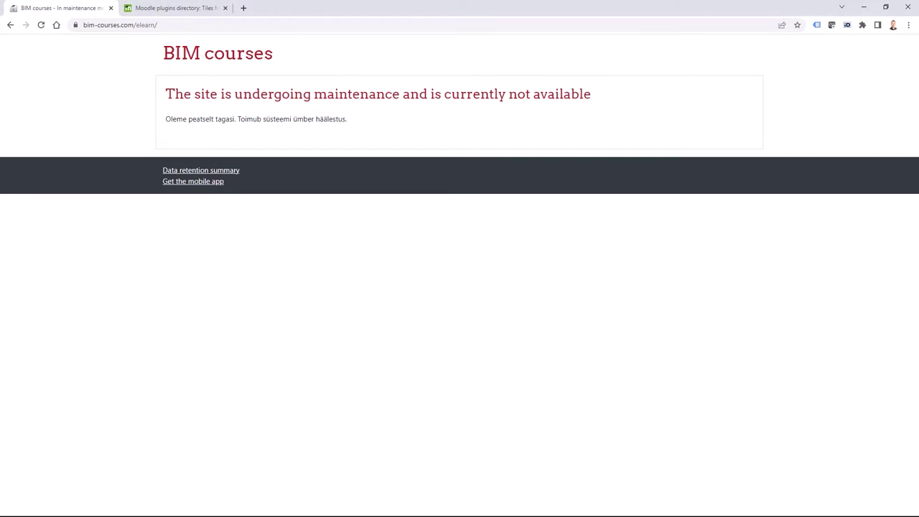
key(alt+Tab)
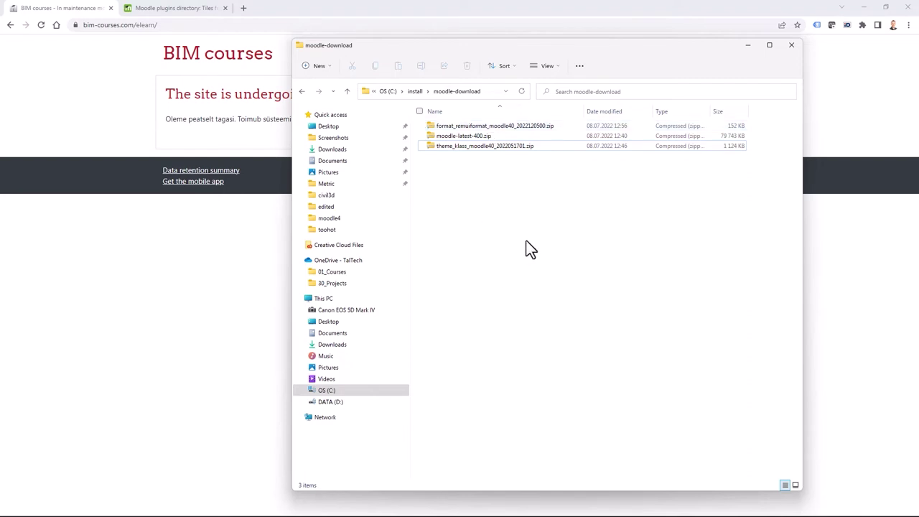
Navigate to install > moodle-install > moodle-latest-400 in File Explorer.
click(419, 92)
double_click(496, 217)
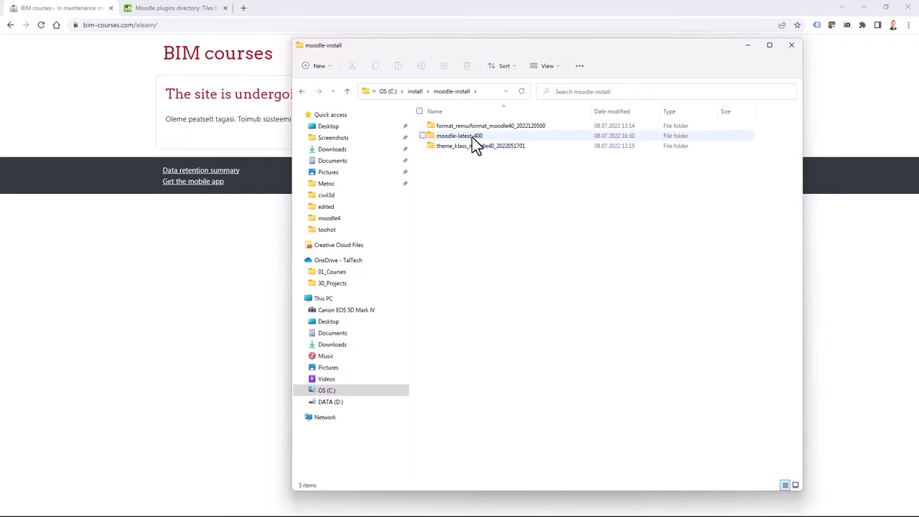
click(477, 138)
double_click(468, 137)
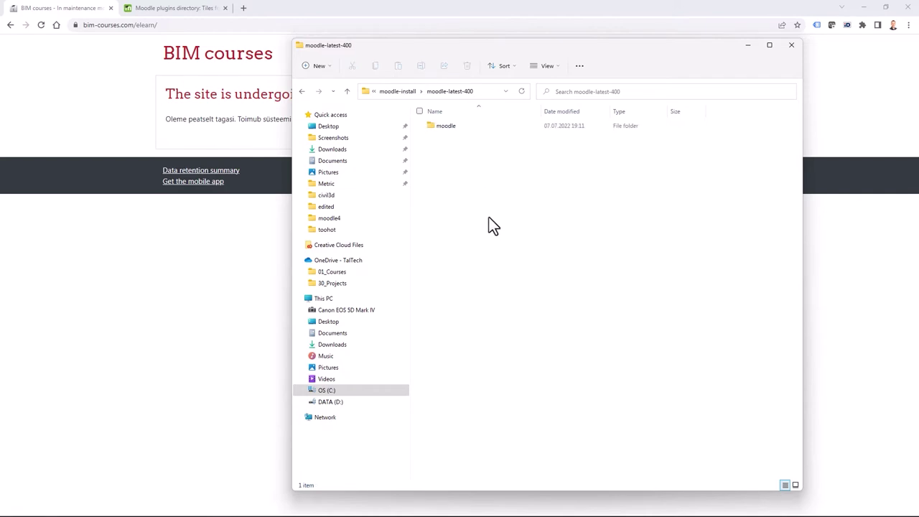
Rename the extracted moodle folder to moodle40, then switch to WinSCP.
right_click(447, 128)
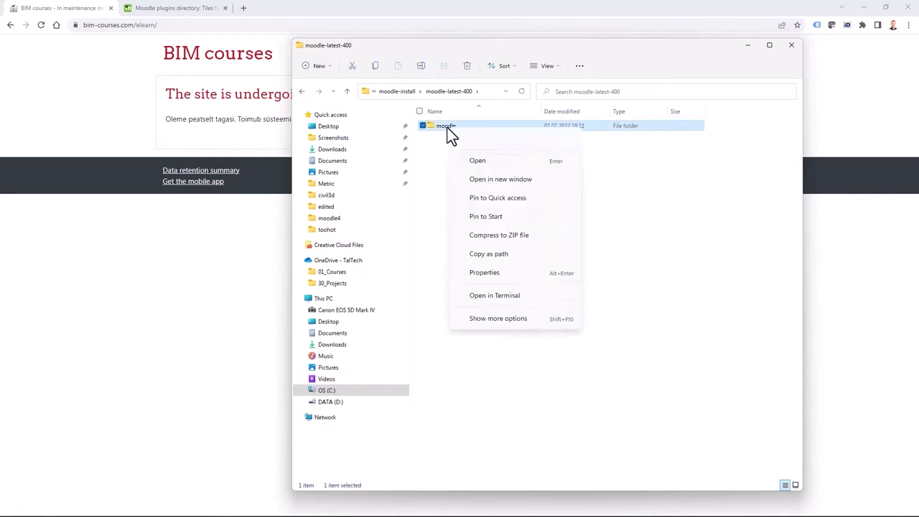
click(499, 138)
click(463, 126)
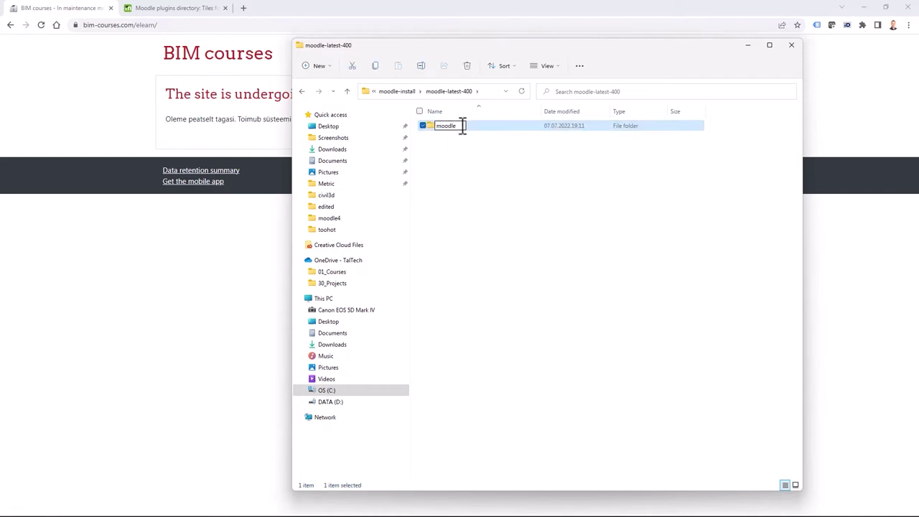
text(40)
key(Return)
click(483, 175)
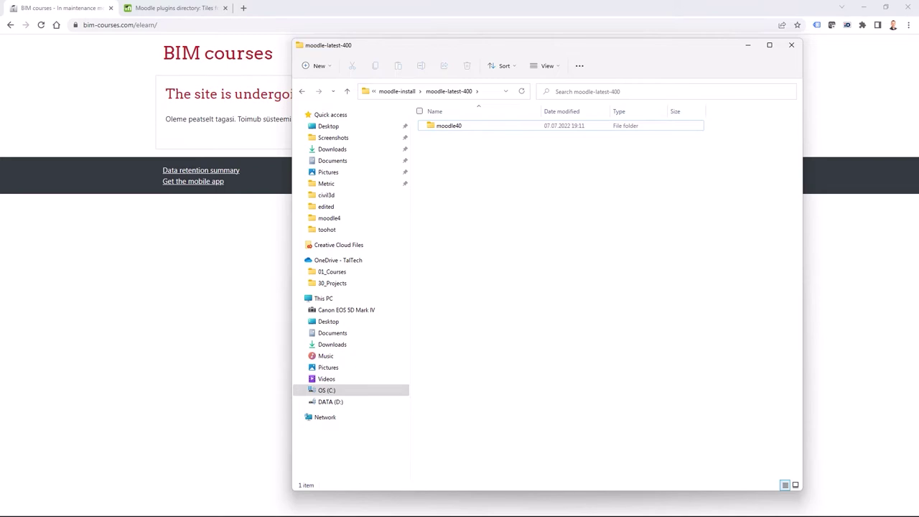
key(alt+Tab)
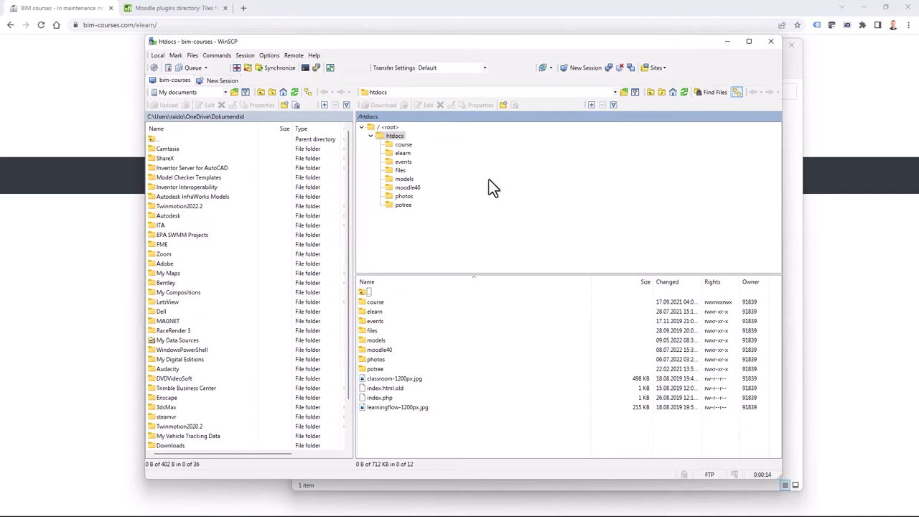
Look inside the local moodle40 folder, then move the Explorer window aside to reveal WinSCP.
click(404, 154)
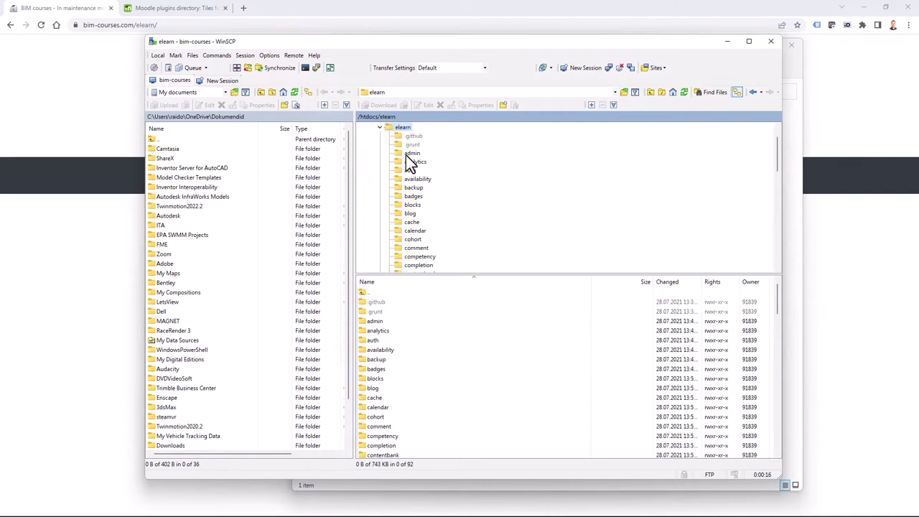
click(380, 128)
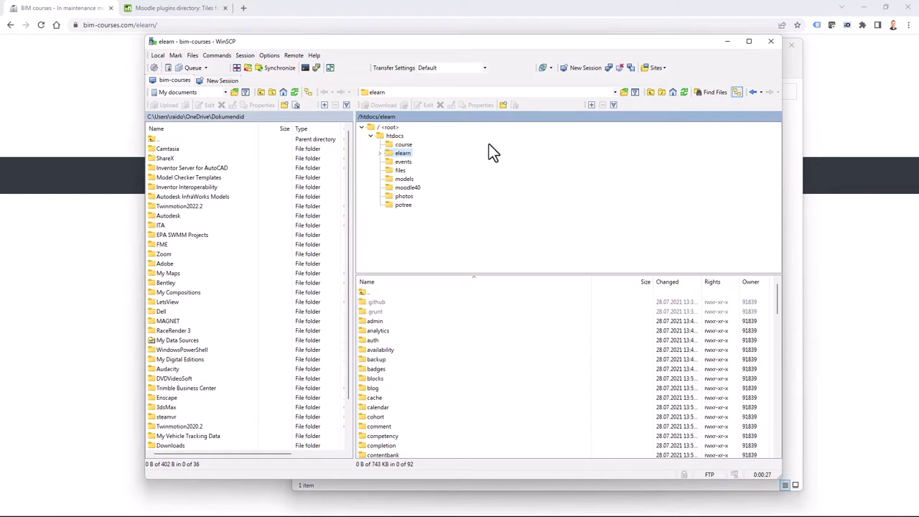
mouse_move(417, 505)
click(442, 483)
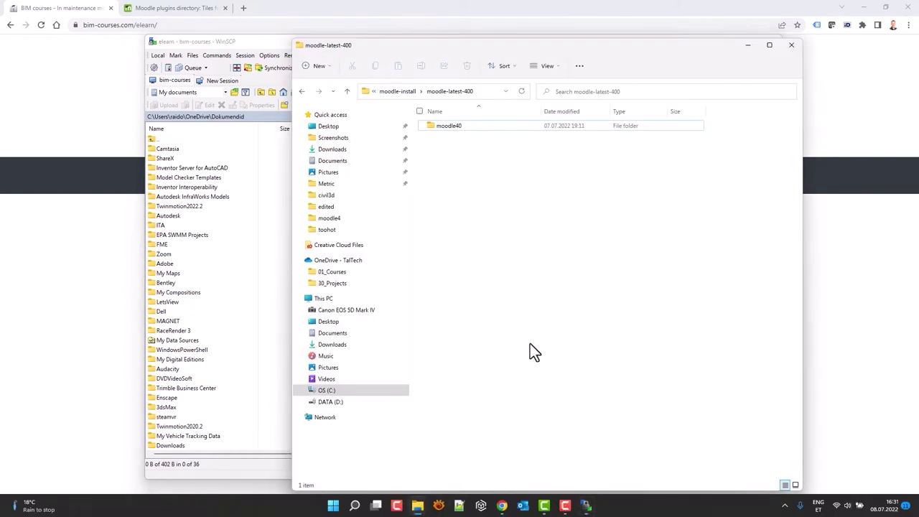
double_click(461, 128)
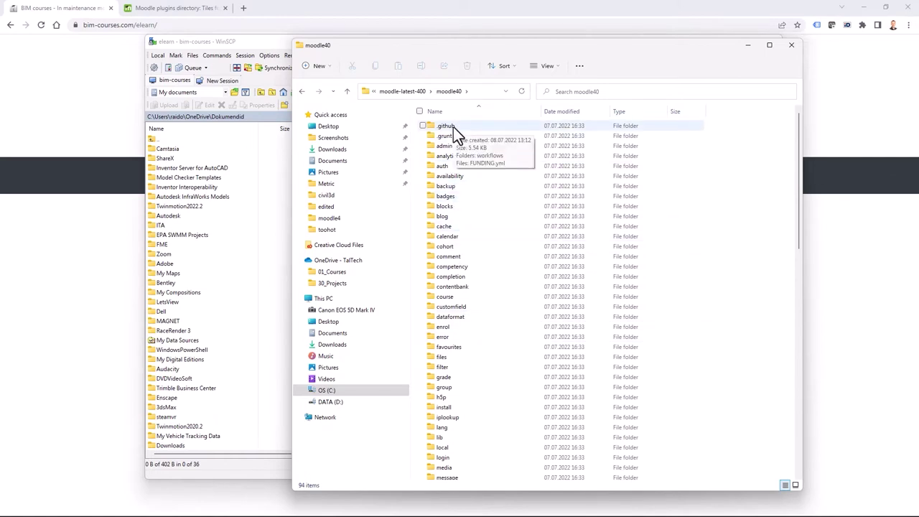
key(alt+Left)
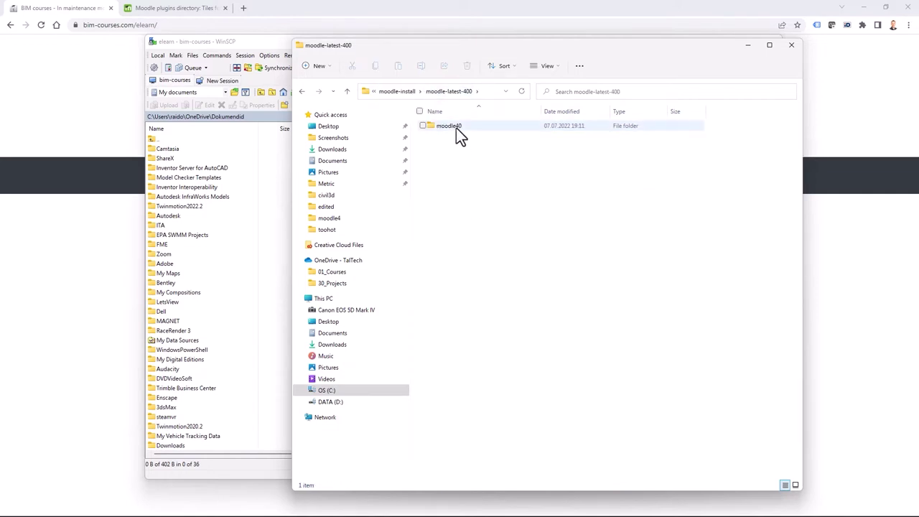
drag(467, 45, 540, 47)
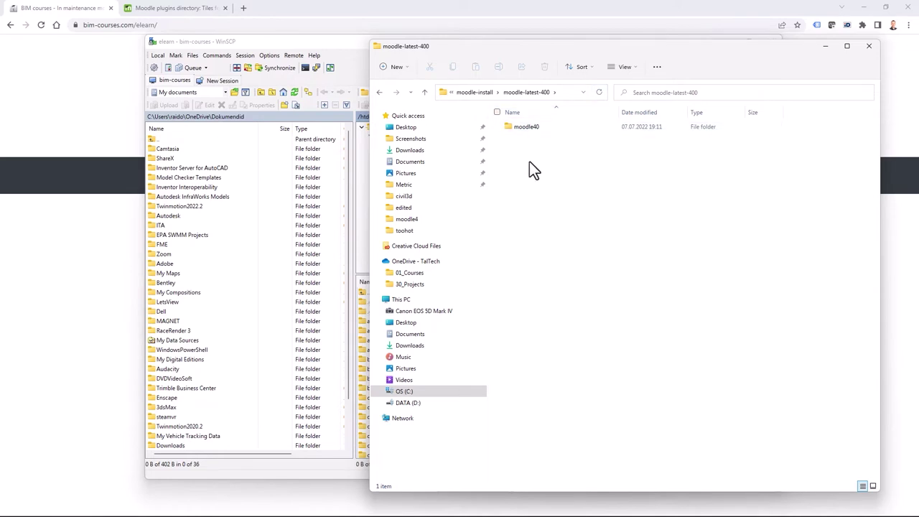
Browse the server's moodle40 and elearn folders in WinSCP's remote htdocs tree.
click(333, 46)
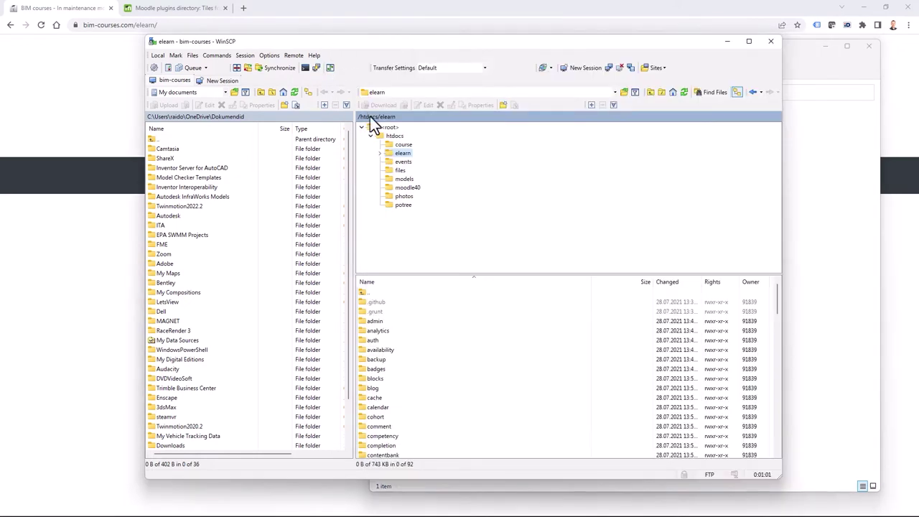
click(409, 188)
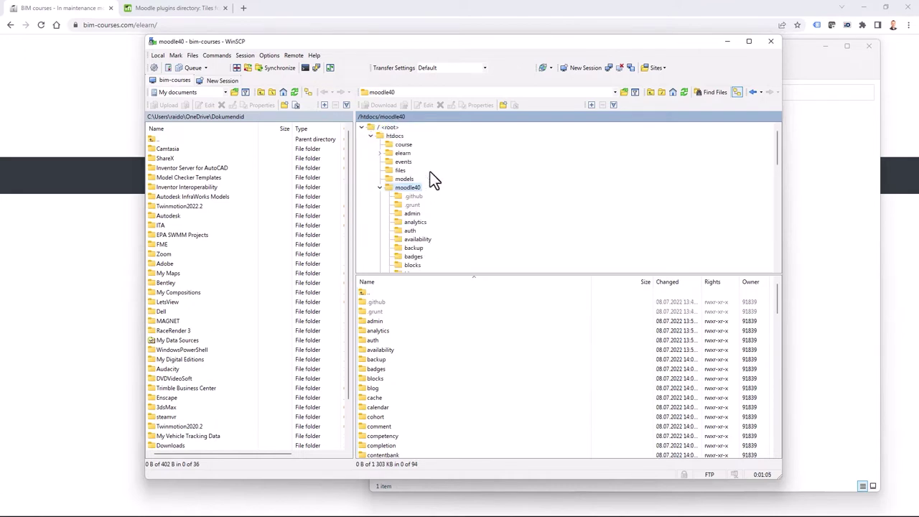
click(380, 187)
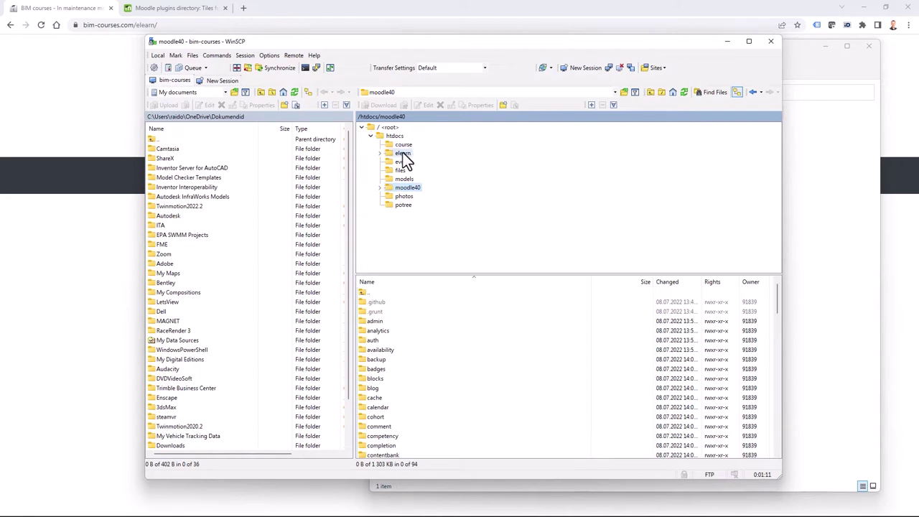
click(404, 159)
click(382, 125)
right_click(405, 156)
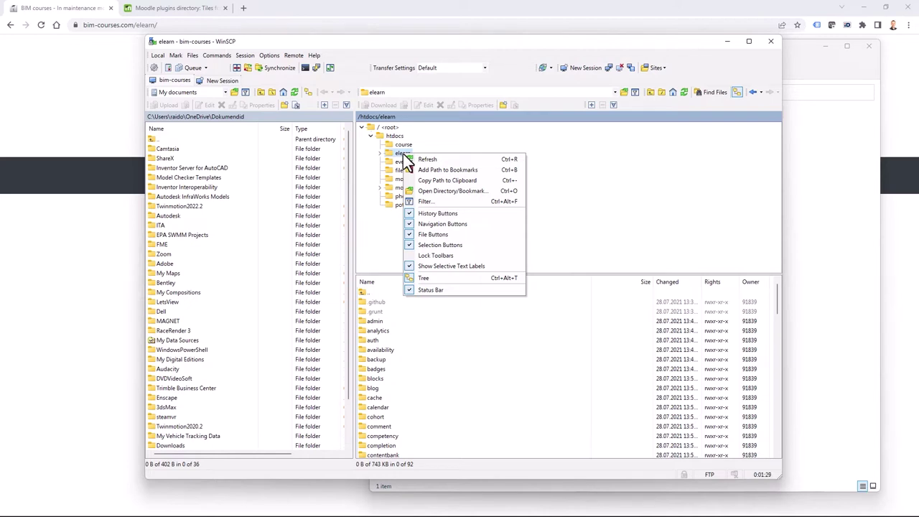
click(432, 253)
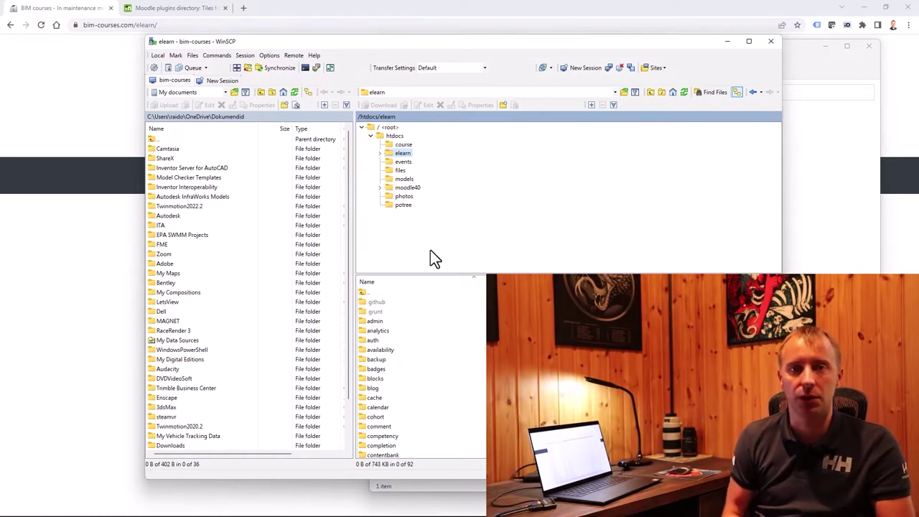
right_click(406, 152)
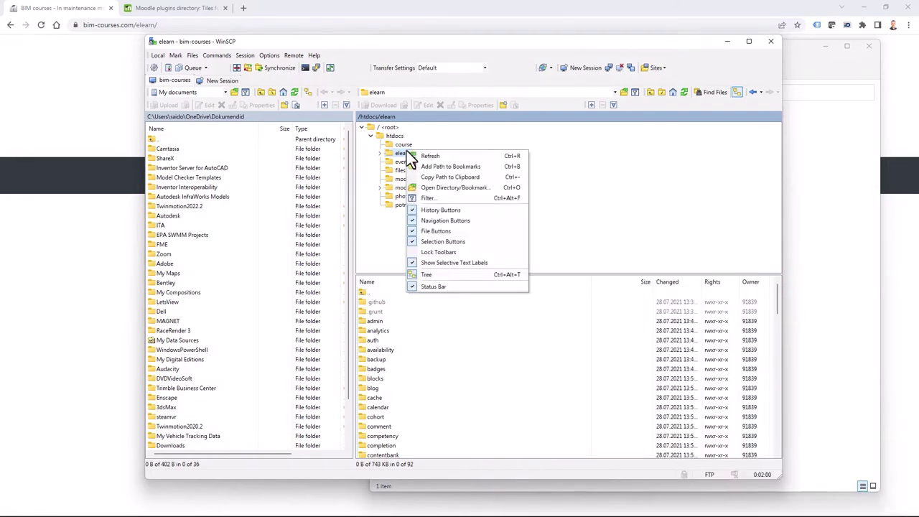
Rename the server's old elearn folder to elearn-311.
double_click(368, 293)
right_click(387, 310)
click(412, 406)
click(387, 310)
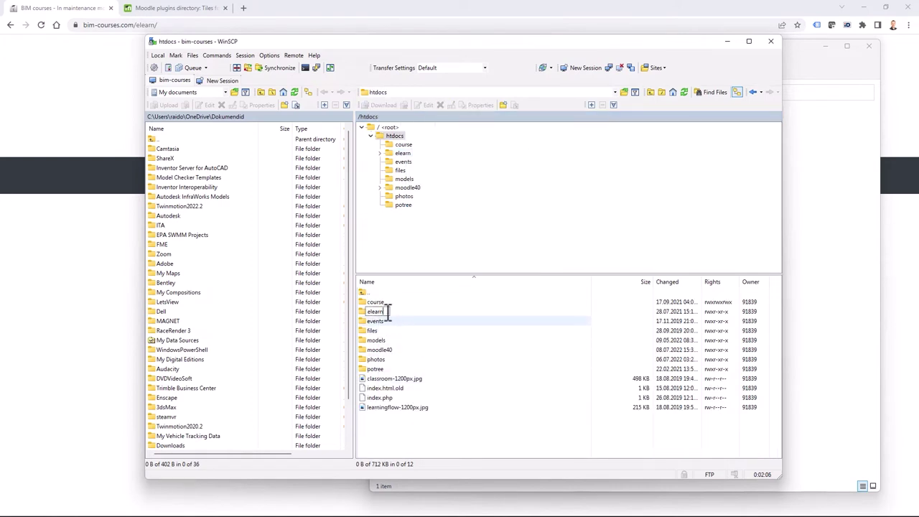
text(-o)
text(11)
key(Return)
Rename the uploaded moodle40 folder to elearn.
click(381, 350)
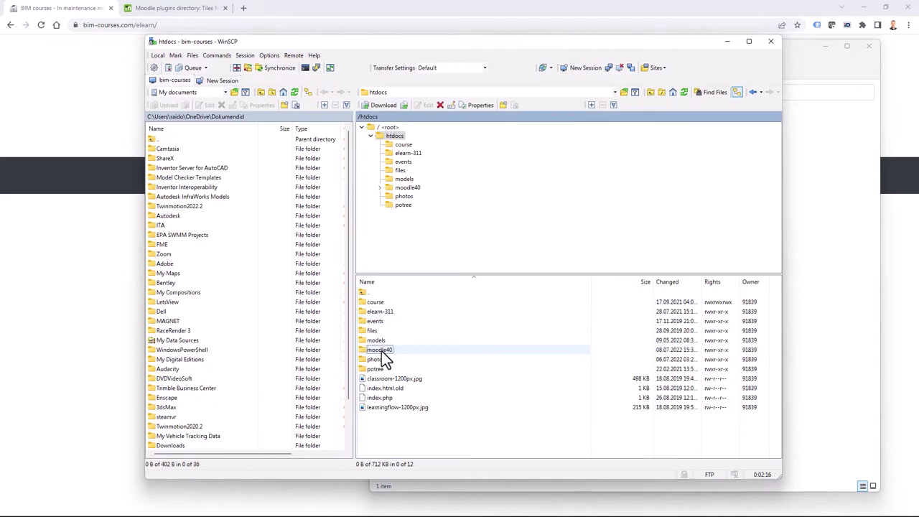
double_click(381, 350)
double_click(368, 291)
right_click(387, 350)
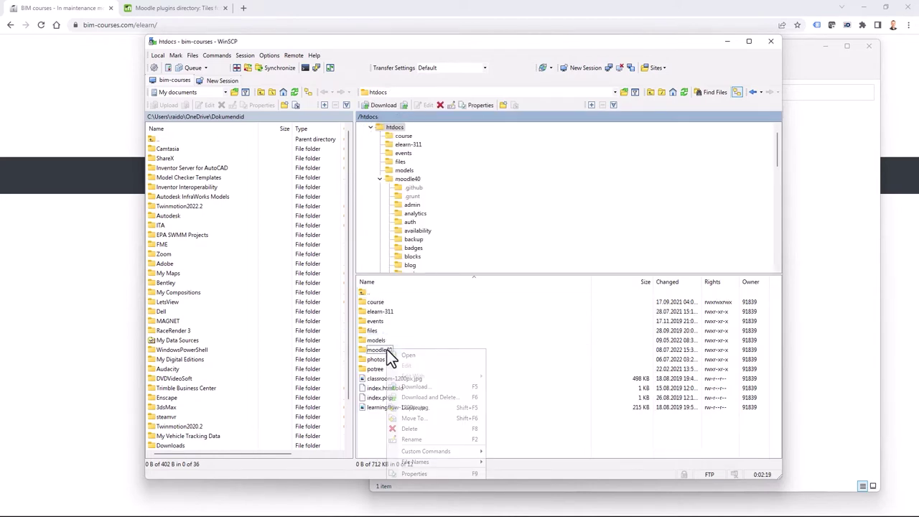
click(415, 438)
text(elearn)
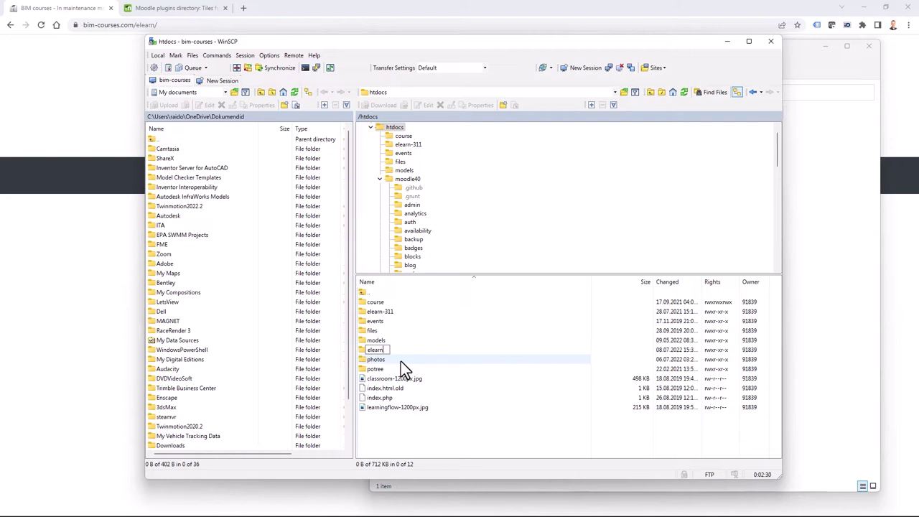
key(Return)
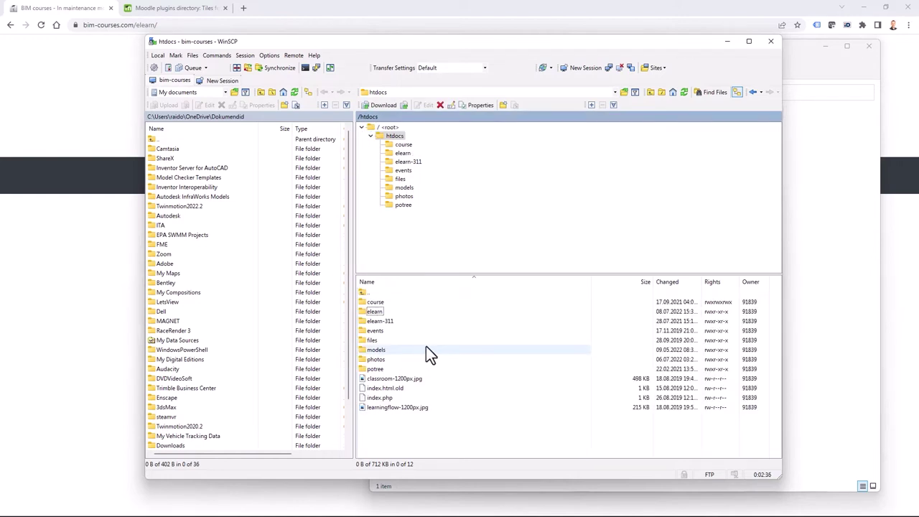
Open the new elearn site's theme folder, holding only boost and classic.
double_click(373, 313)
scroll(452, 426, down, 10)
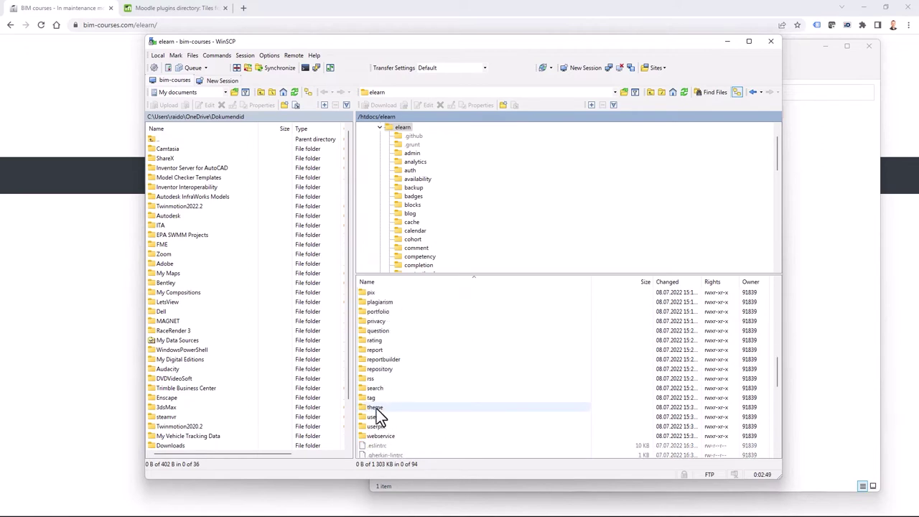
double_click(376, 408)
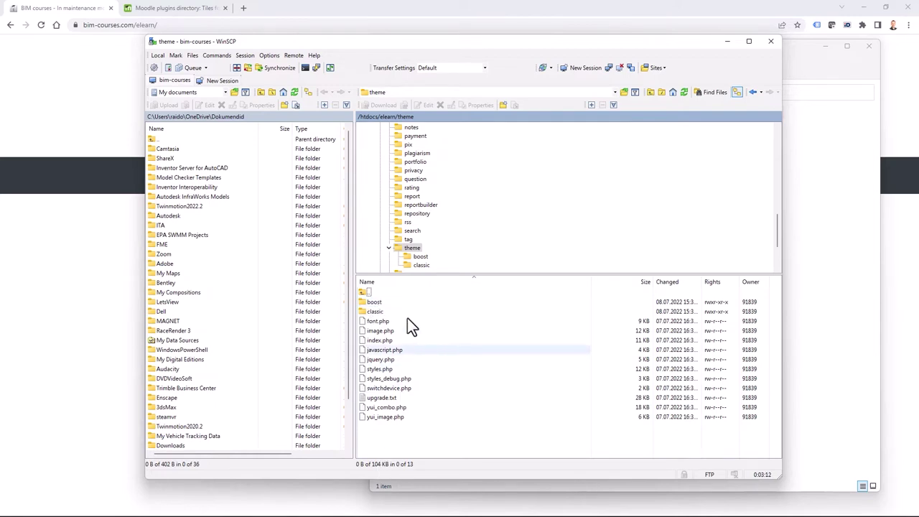
click(387, 118)
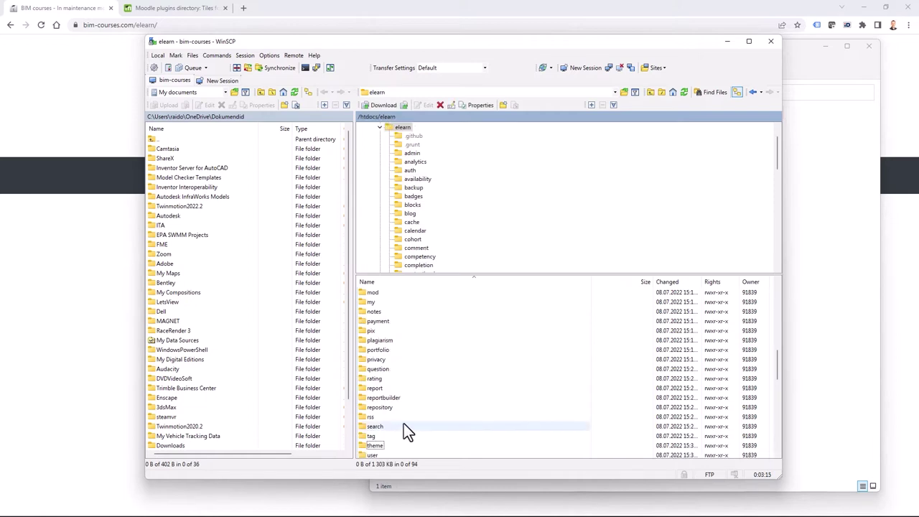
Check that the elearn-311 theme folder contains klass.
double_click(370, 293)
double_click(374, 339)
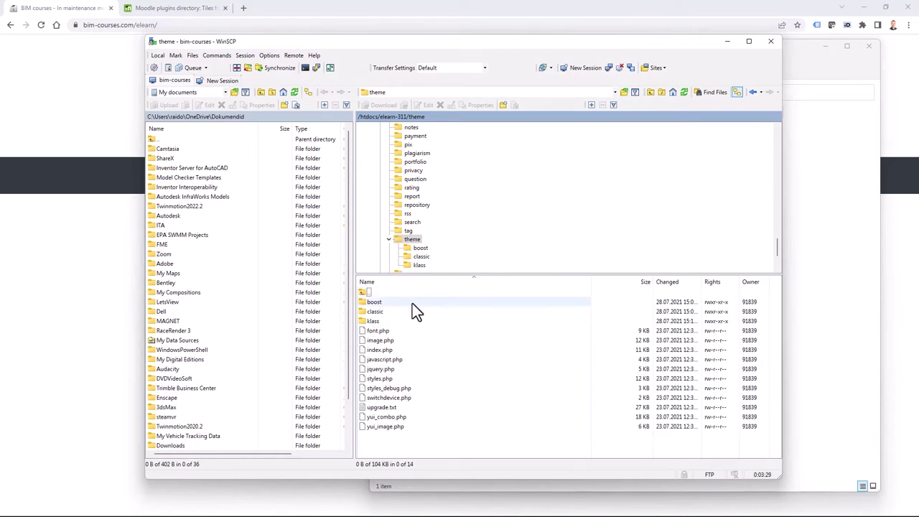
double_click(371, 291)
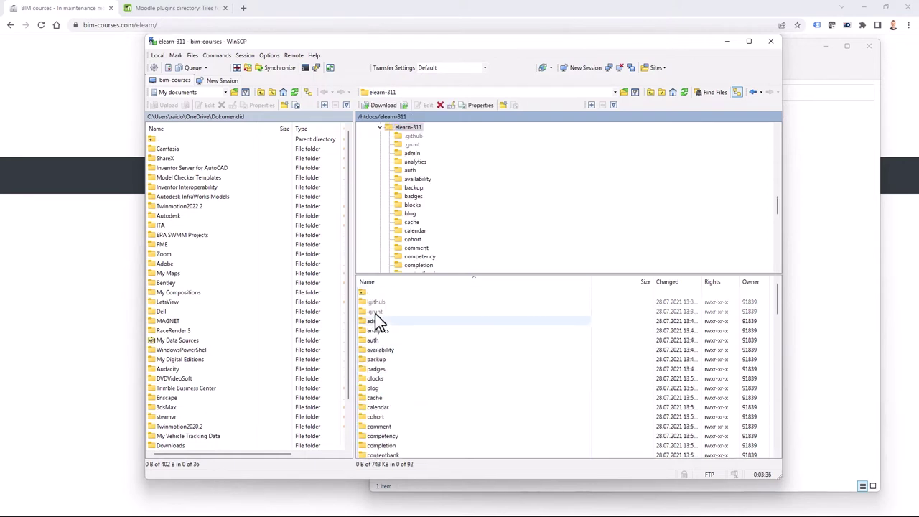
double_click(370, 293)
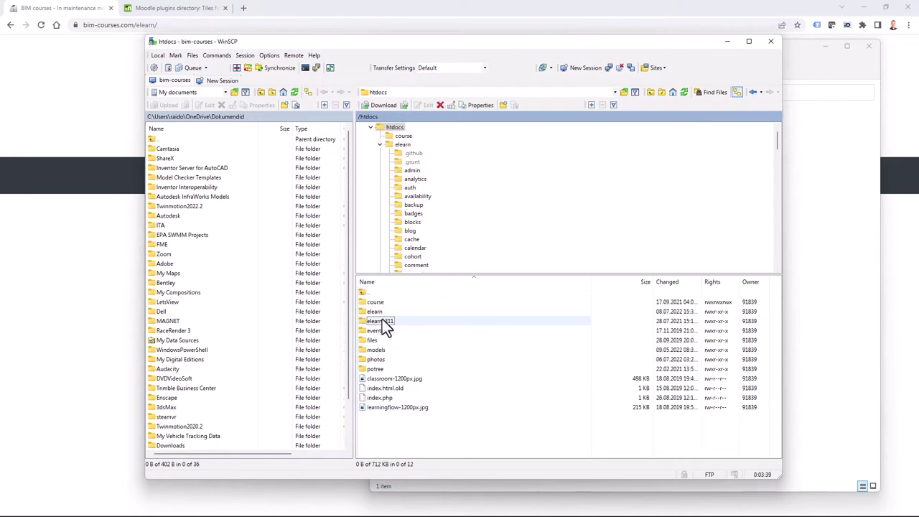
Return to /htdocs/elearn/theme and bring the File Explorer window forward.
double_click(376, 312)
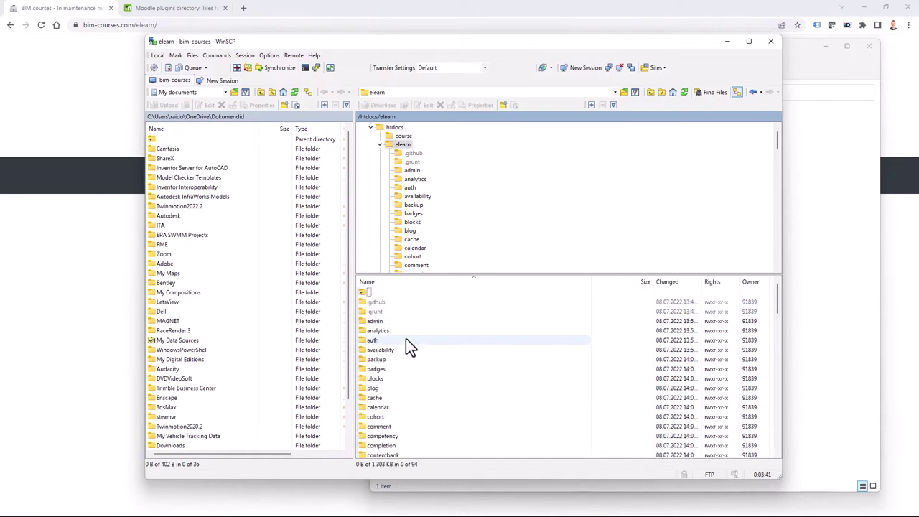
scroll(431, 376, down, 5)
scroll(436, 383, down, 1)
scroll(436, 384, down, 10)
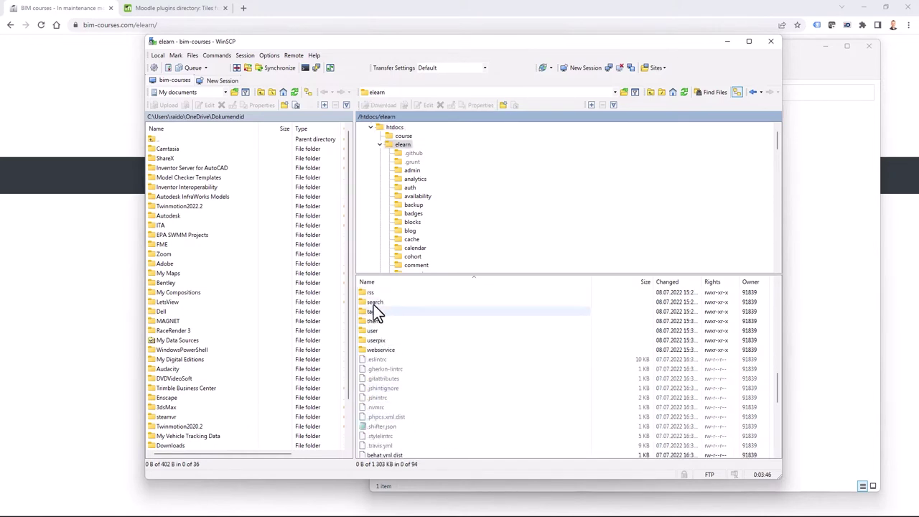
double_click(371, 321)
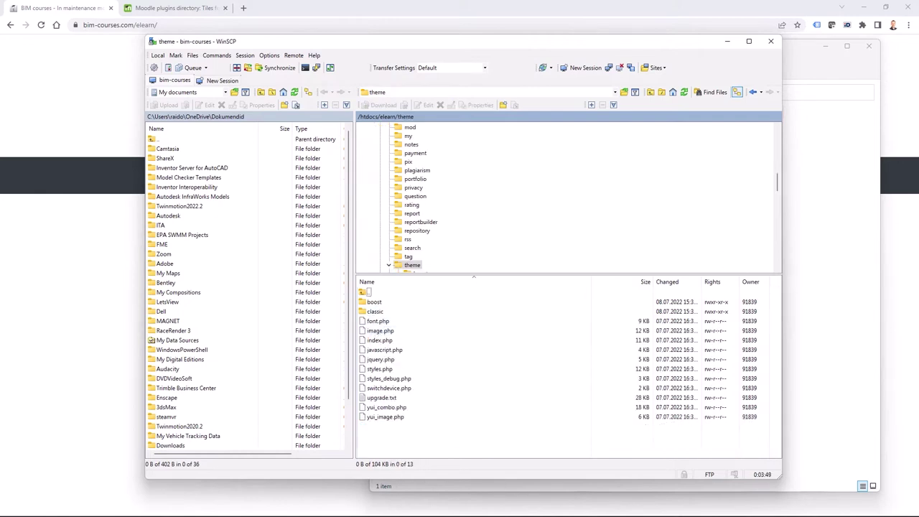
click(417, 506)
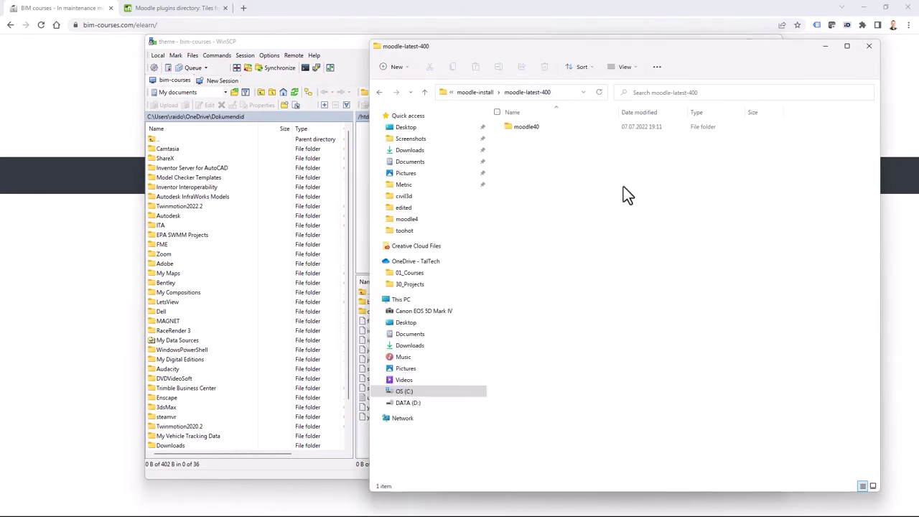
click(477, 93)
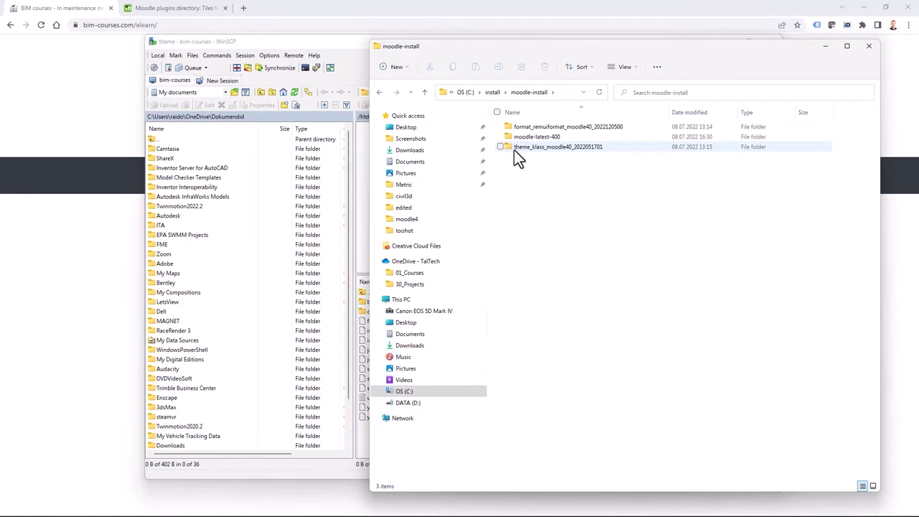
double_click(554, 146)
click(518, 130)
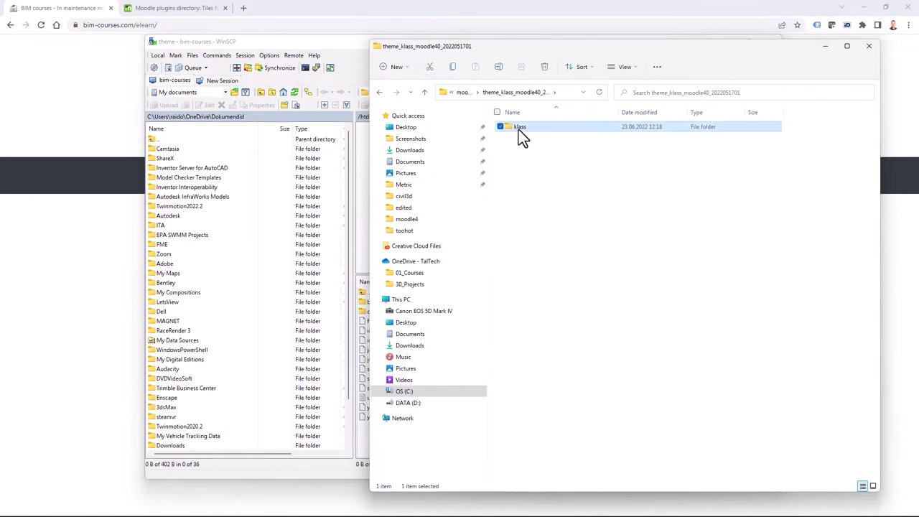
drag(569, 49, 725, 51)
drag(672, 122, 411, 445)
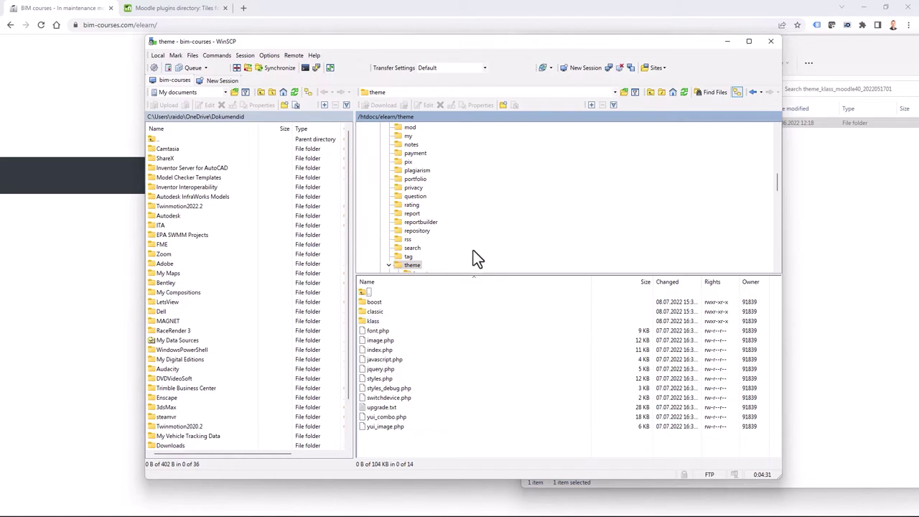
Browse to the course format folder of the new elearn site on the server.
scroll(479, 257, down, 3)
scroll(529, 229, up, 10)
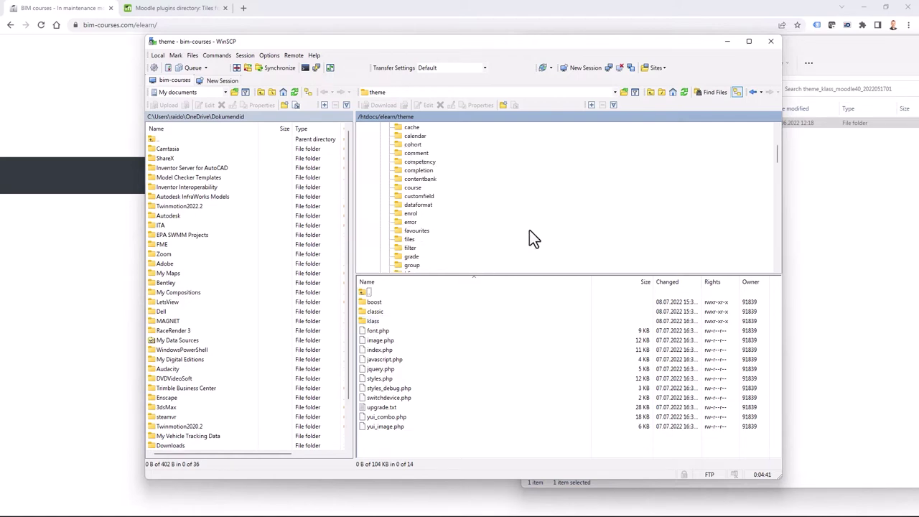
click(423, 187)
click(416, 193)
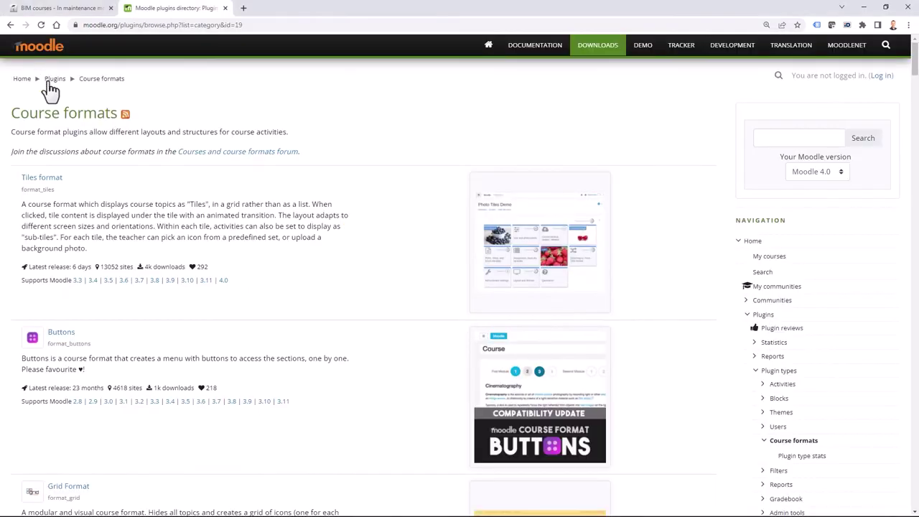
Filter the Moodle plugins directory to Course format plugins compatible with Moodle 4.0.
click(55, 81)
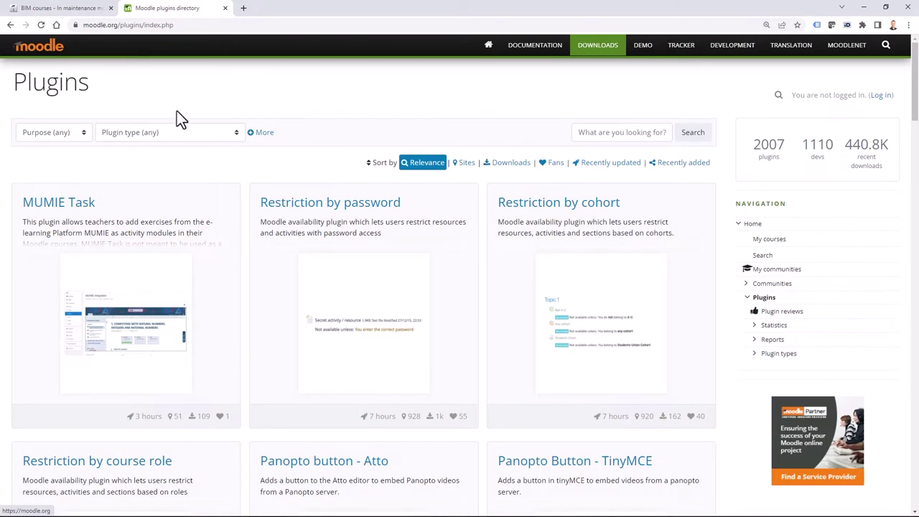
click(122, 134)
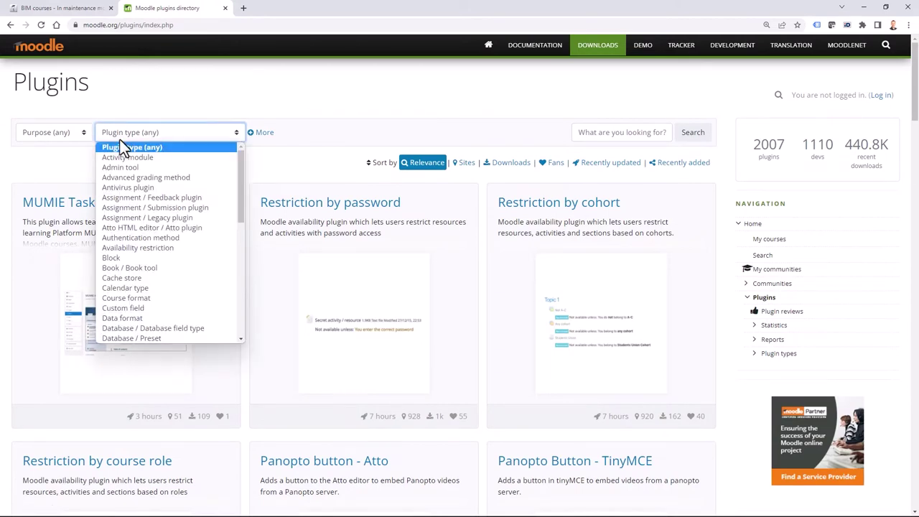
click(120, 297)
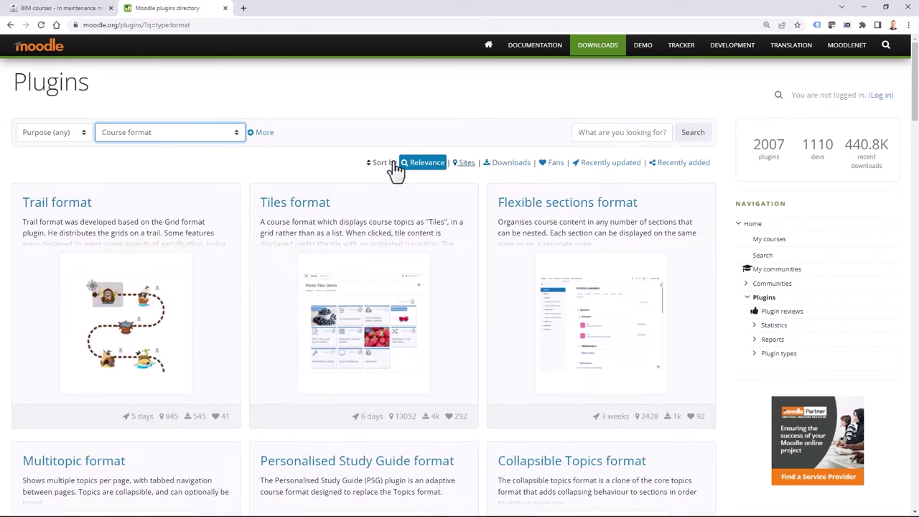
click(263, 132)
click(292, 136)
click(285, 159)
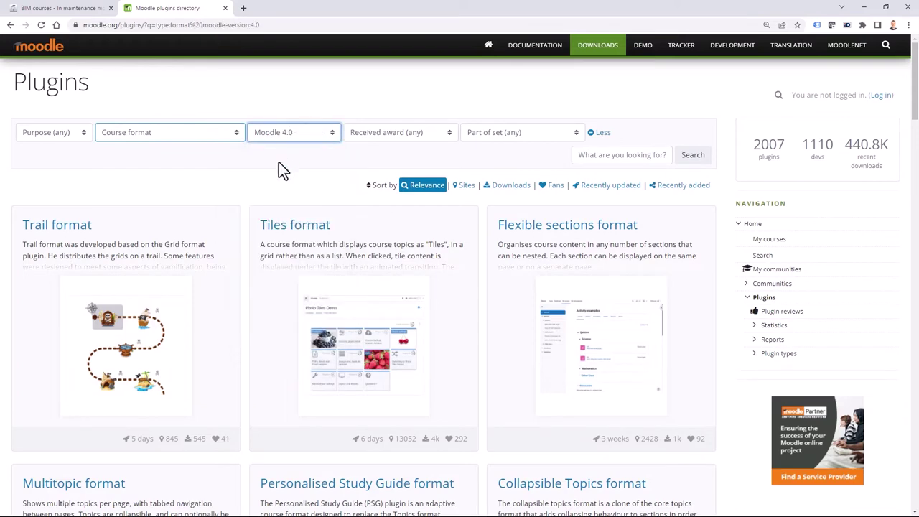
scroll(238, 219, down, 3)
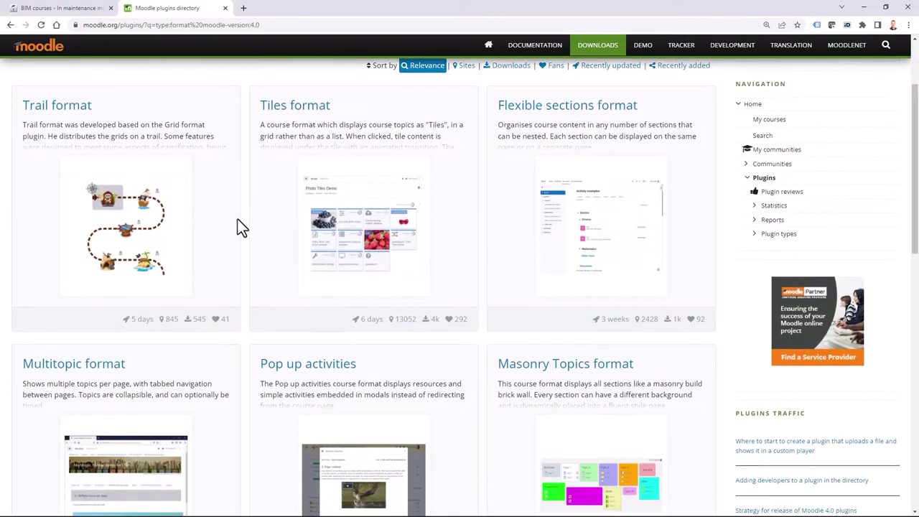
scroll(250, 398, down, 6)
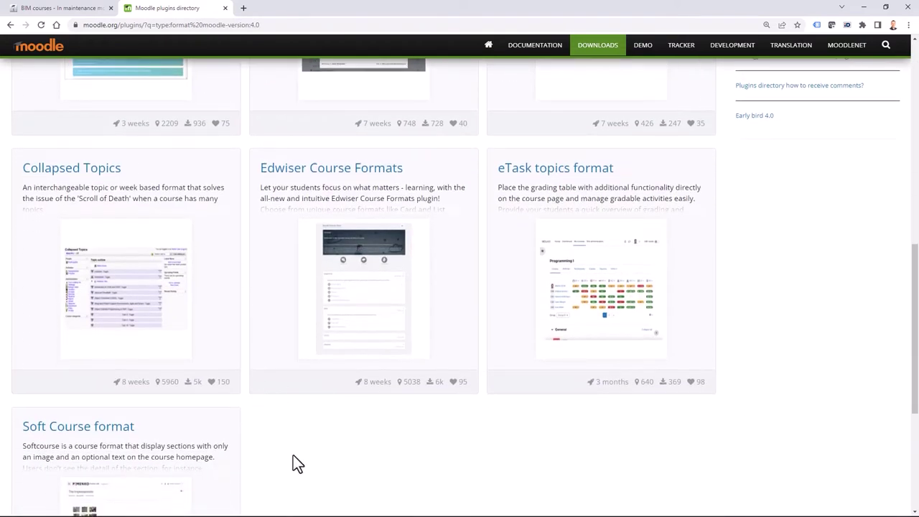
scroll(387, 281, up, 1)
scroll(322, 448, down, 2)
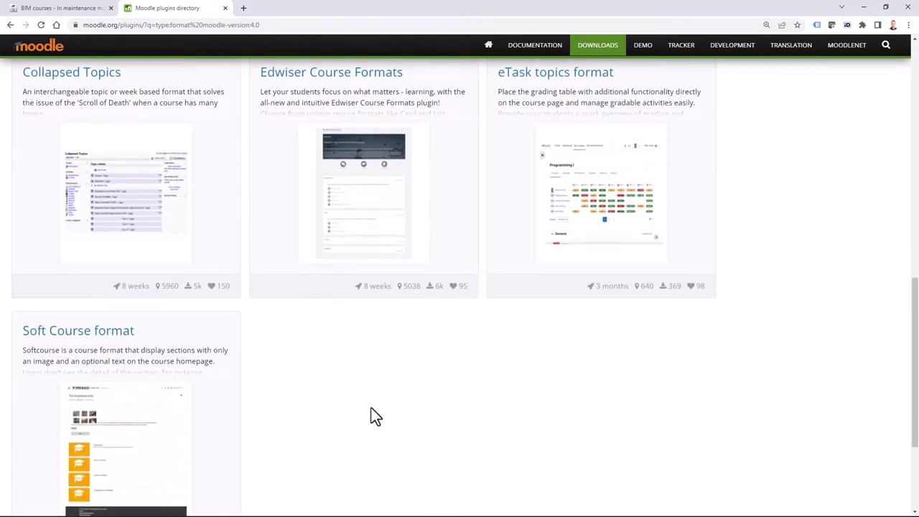
scroll(371, 417, up, 4)
View an enlarged Edwiser Course Formats screenshot, close it, then minimise the browser.
click(384, 344)
scroll(380, 343, down, 5)
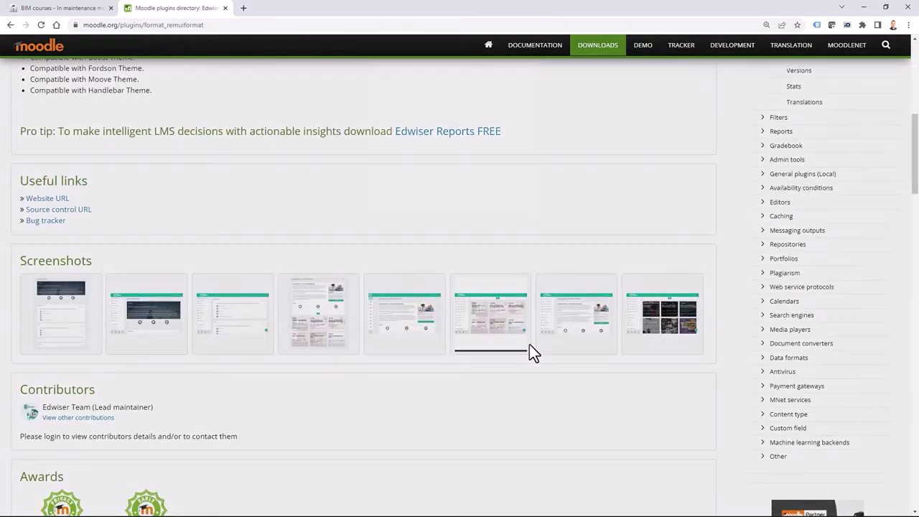
click(529, 344)
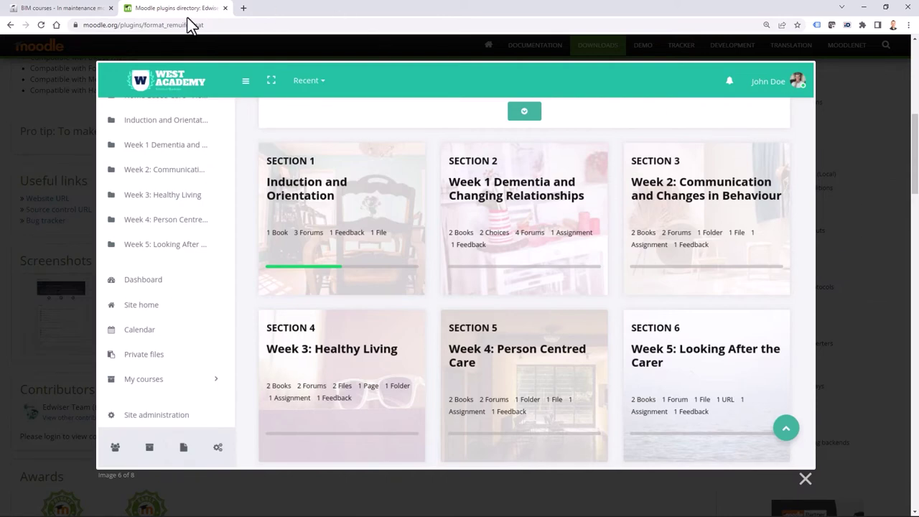
click(835, 152)
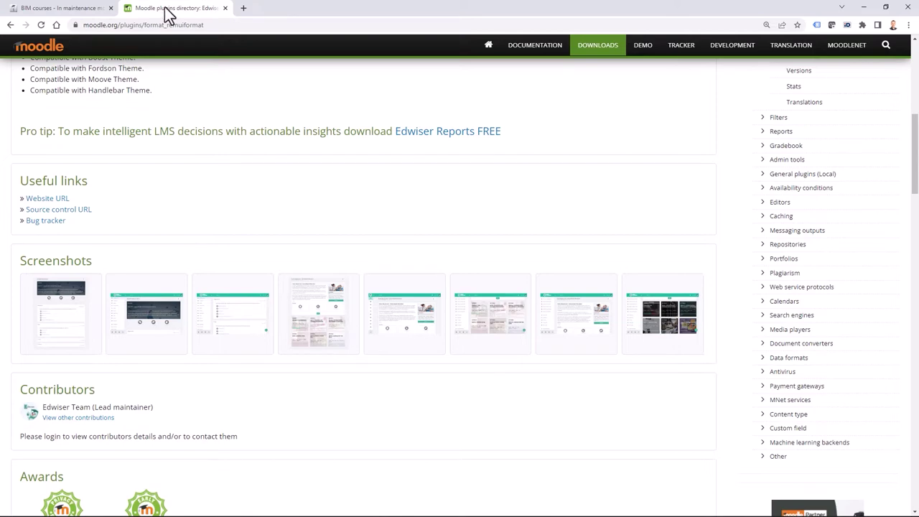
click(867, 14)
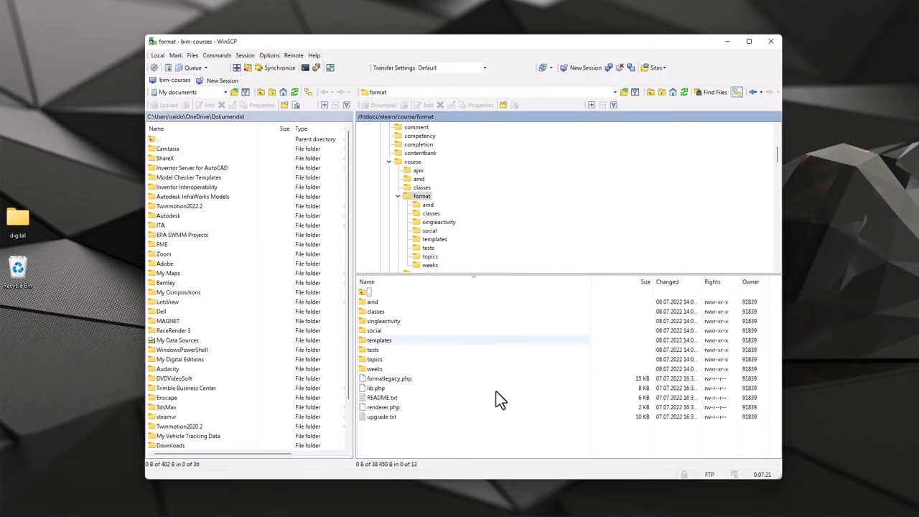
Download config.php from /htdocs/elearn-311 into the local moodle-install folder.
click(380, 153)
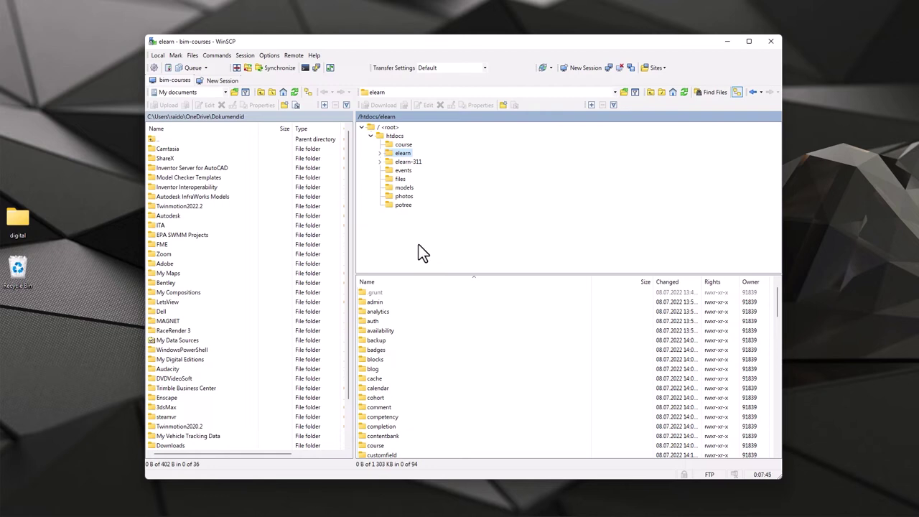
double_click(406, 164)
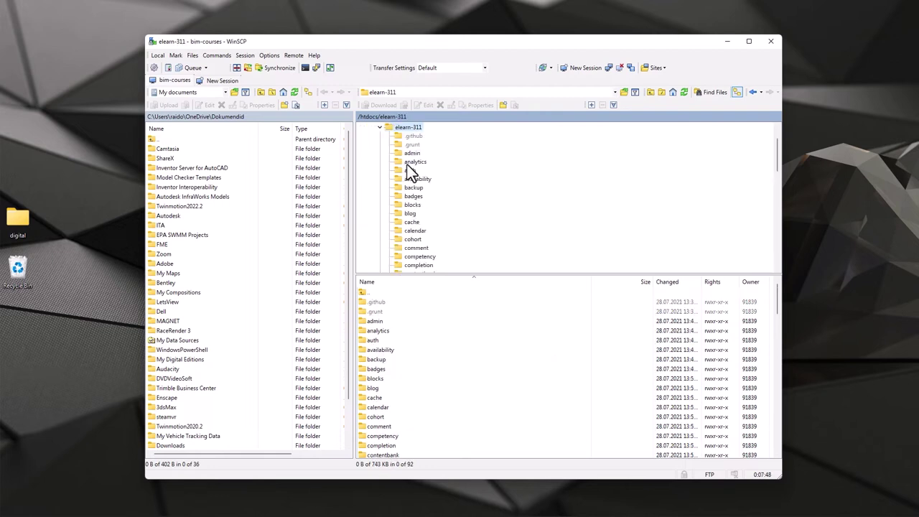
scroll(502, 208, down, 20)
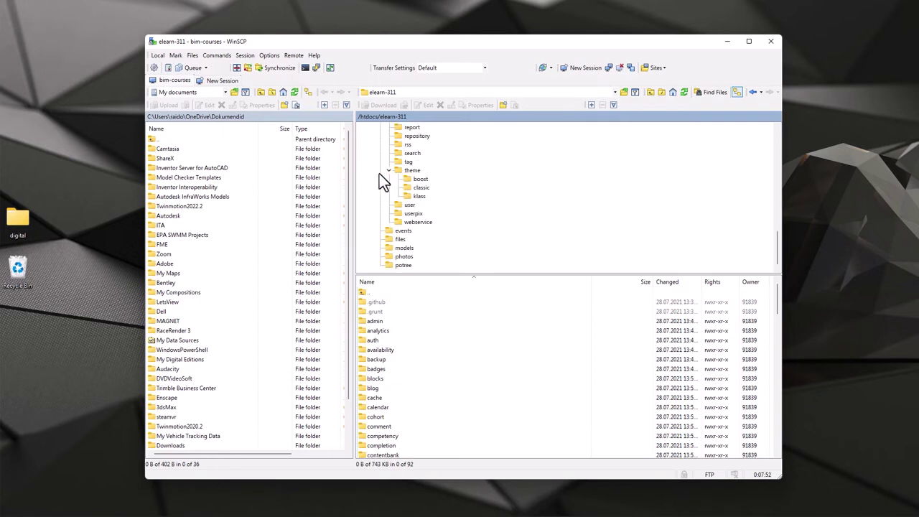
click(389, 170)
scroll(380, 383, down, 15)
click(375, 379)
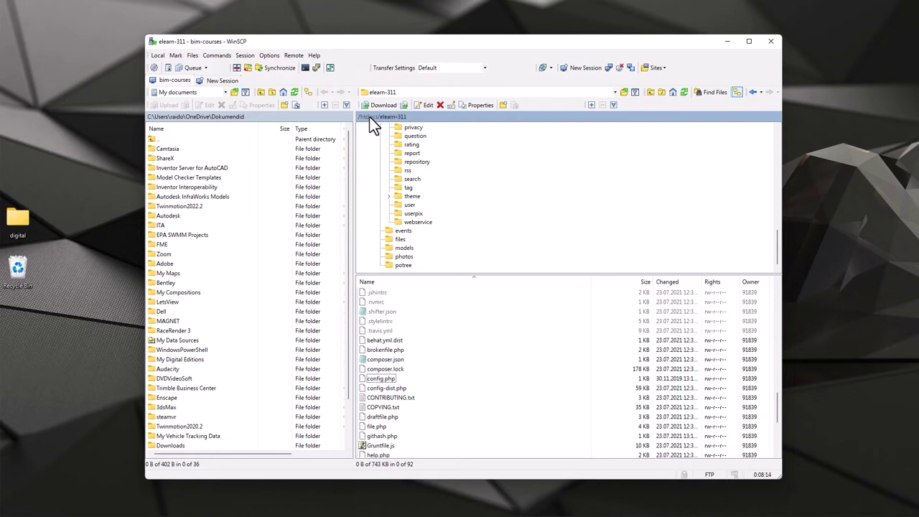
right_click(380, 379)
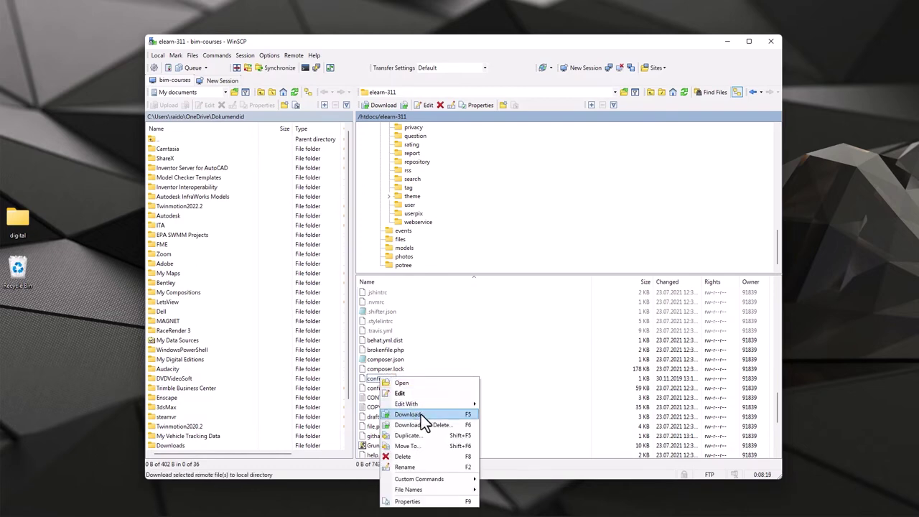
click(417, 414)
key(Return)
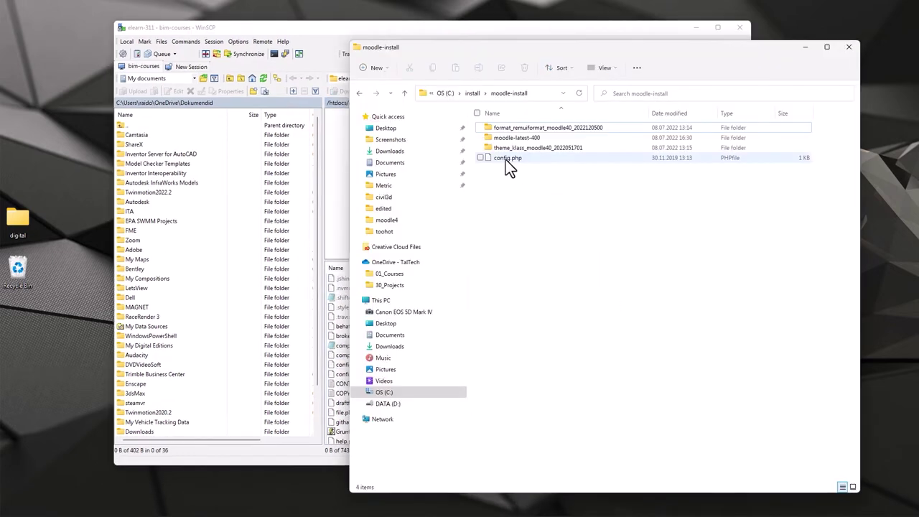
click(505, 158)
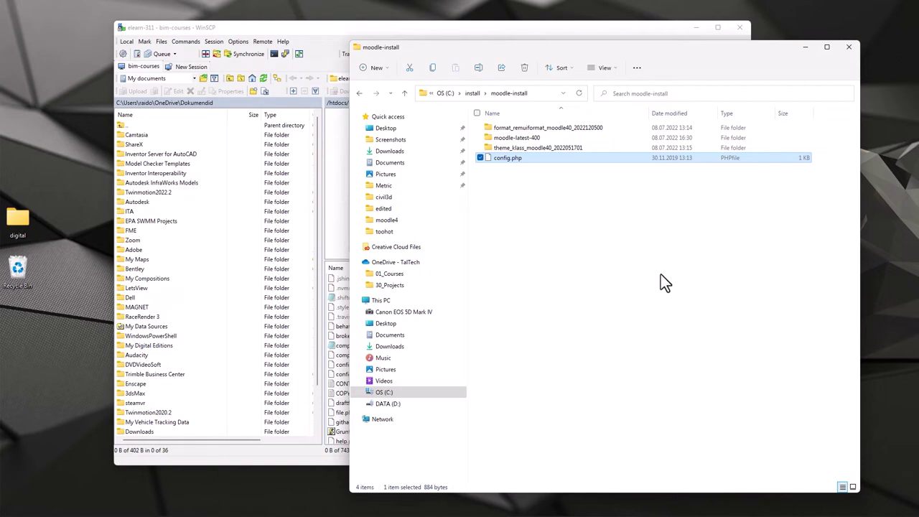
Copy the local config.php from moodle-install into the server's /htdocs/elearn folder.
drag(575, 47, 610, 69)
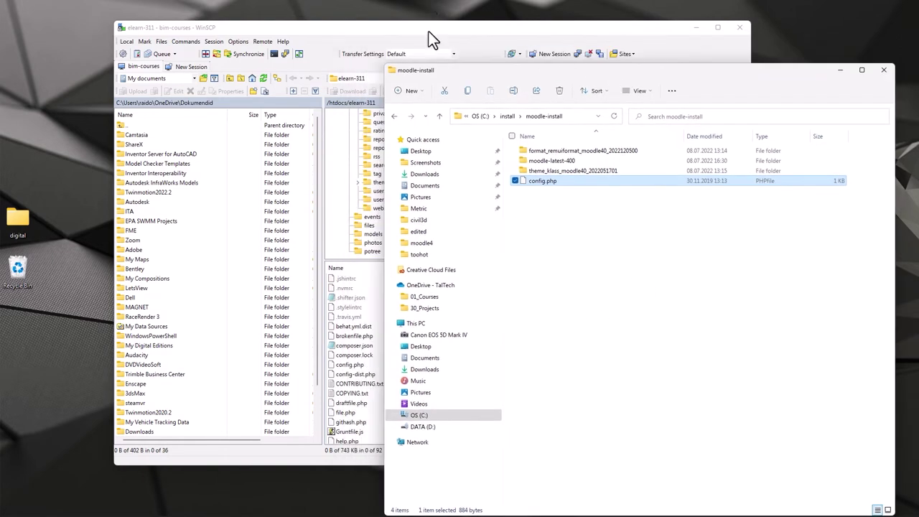
click(429, 30)
click(341, 104)
click(366, 131)
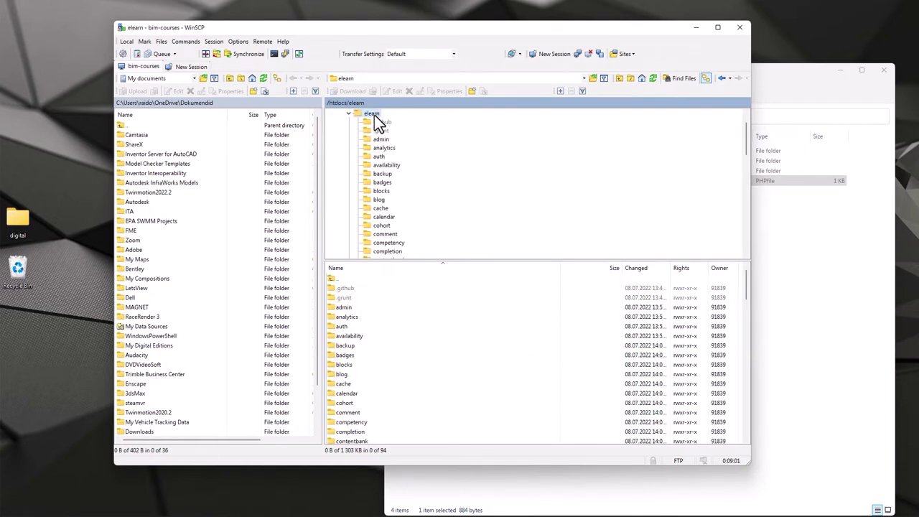
scroll(442, 378, down, 20)
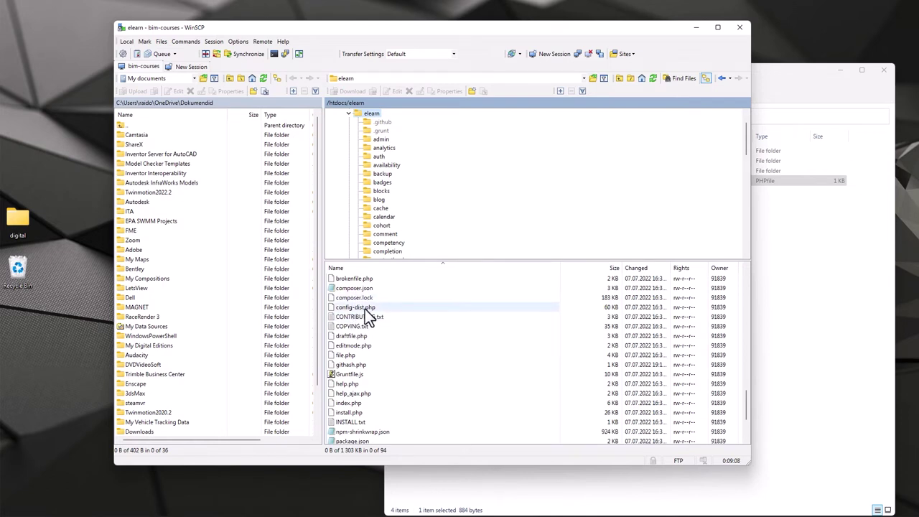
click(812, 336)
drag(551, 184, 361, 330)
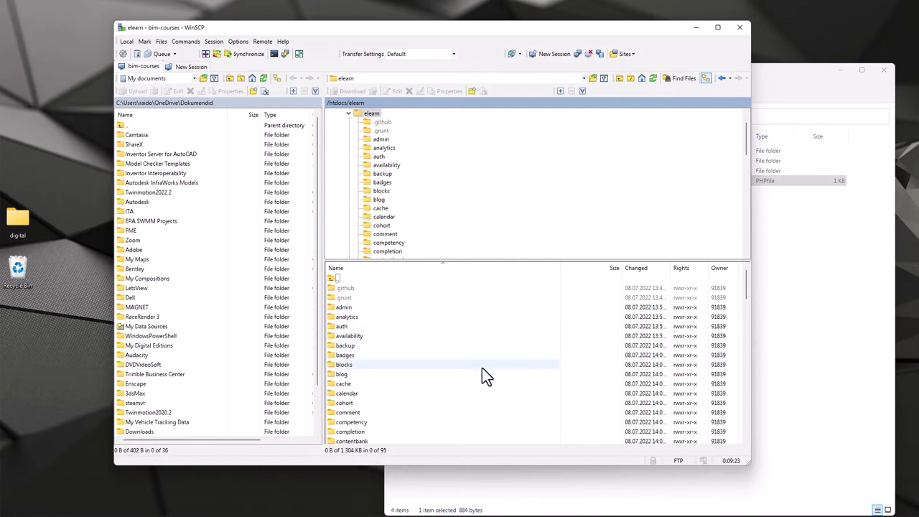
drag(421, 29, 367, 26)
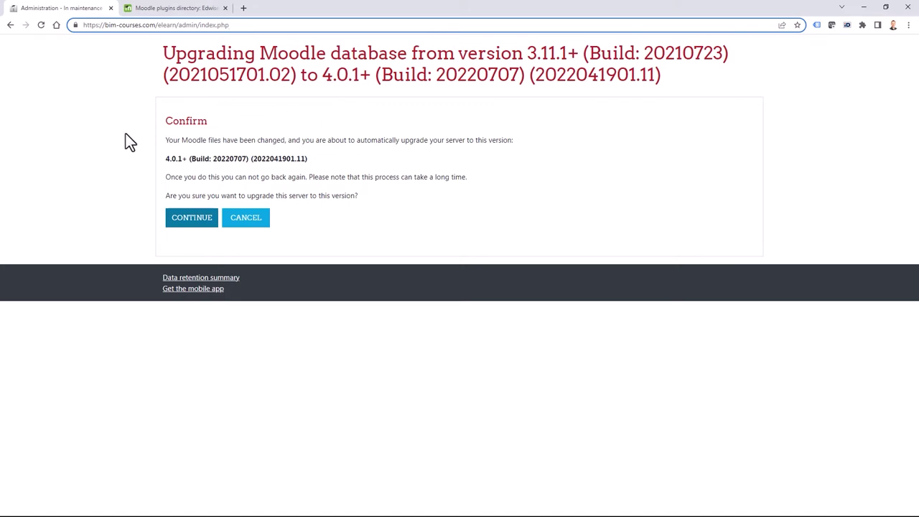
Accept the database upgrade to 4.0.1+ and scroll down to the server checks.
click(191, 222)
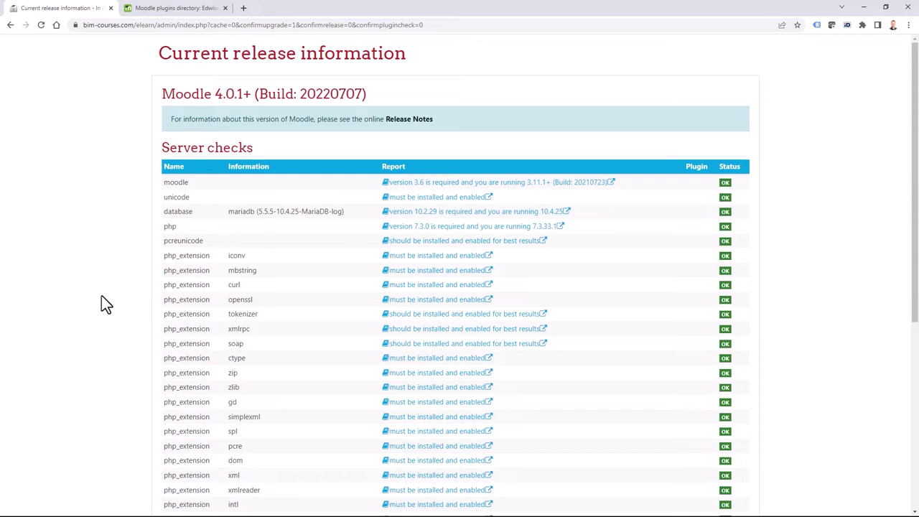
scroll(102, 295, down, 4)
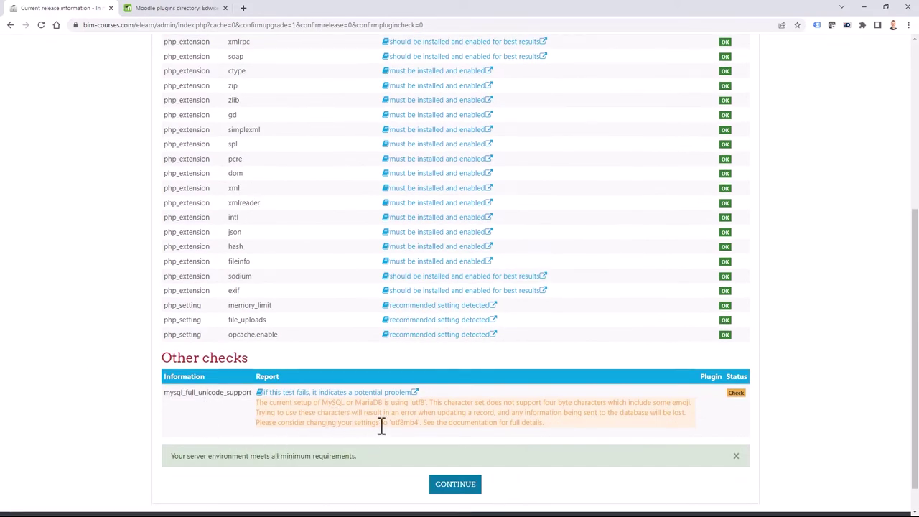
Continue past the server checks and scroll through the Plugins check table of 440 plugins.
click(457, 485)
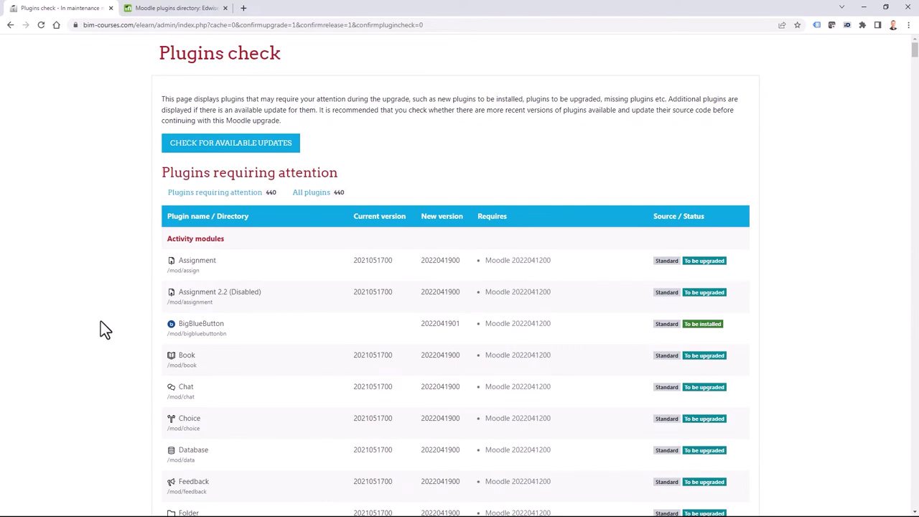
scroll(114, 345, down, 6)
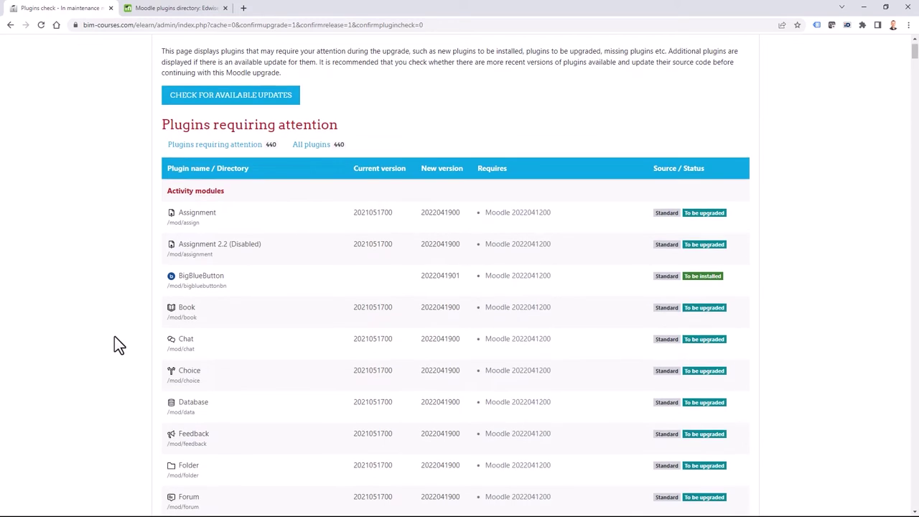
scroll(115, 339, down, 20)
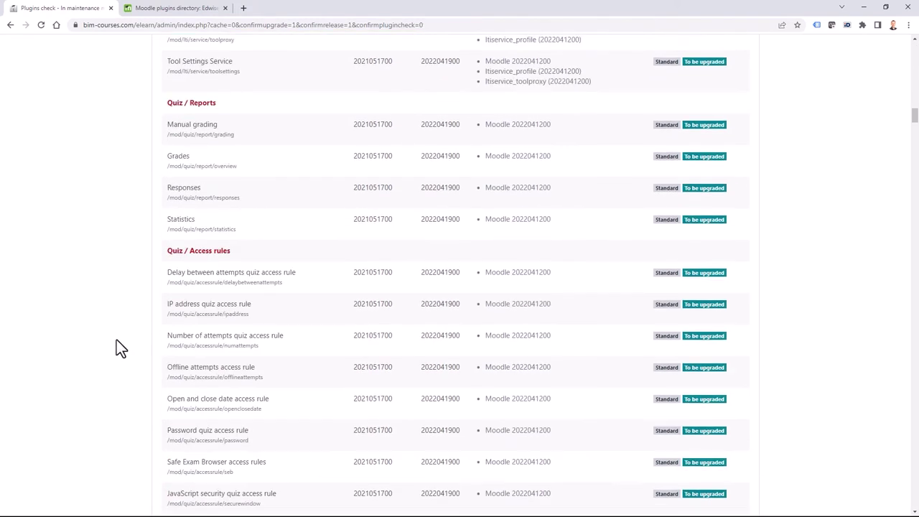
scroll(117, 340, down, 20)
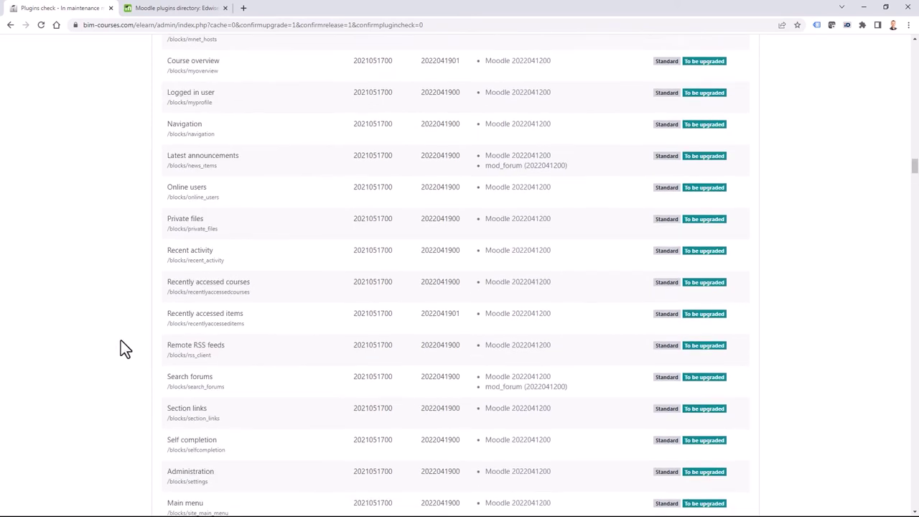
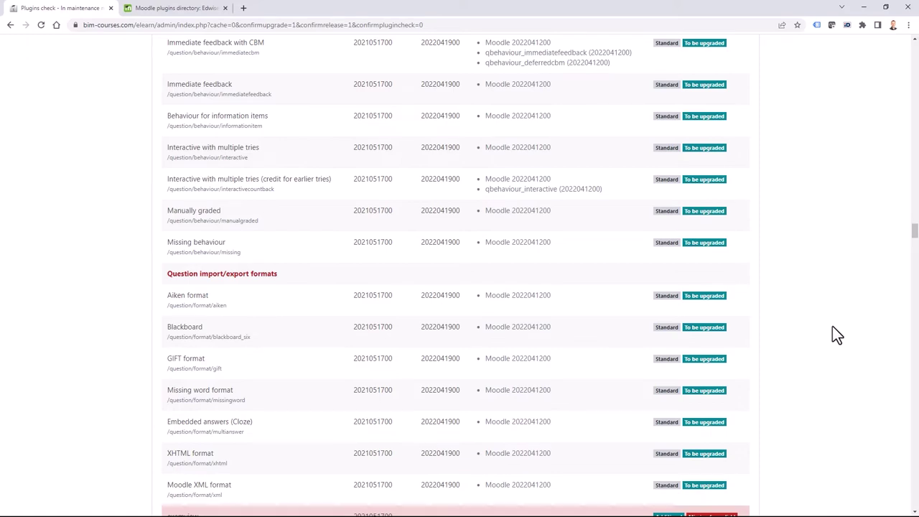
scroll(871, 261, up, 1)
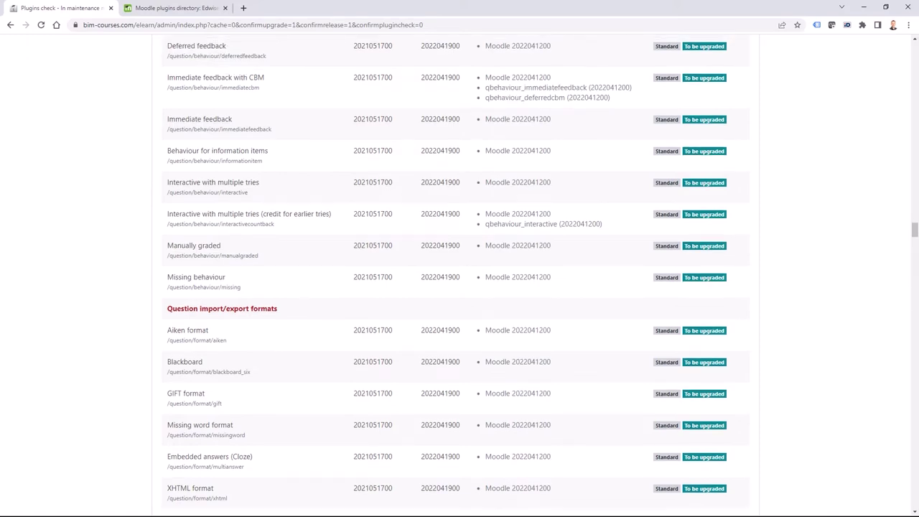
scroll(843, 387, down, 15)
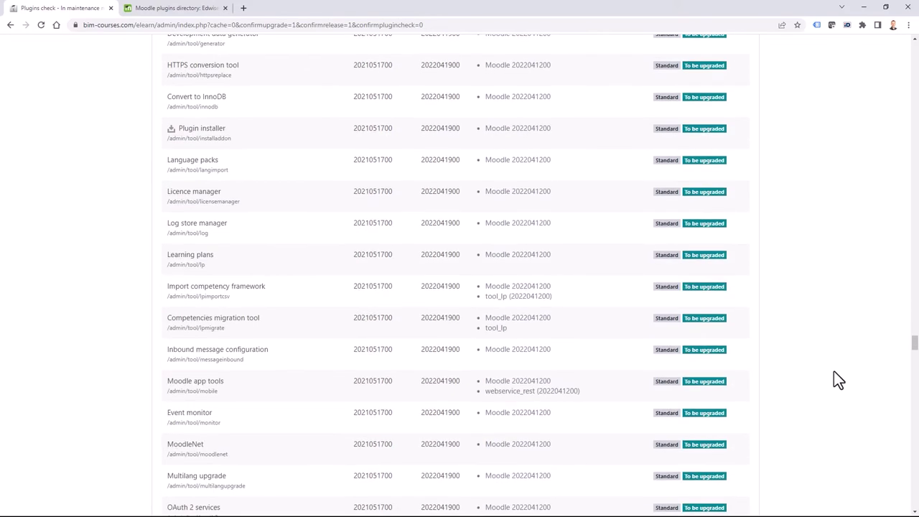
scroll(833, 371, down, 20)
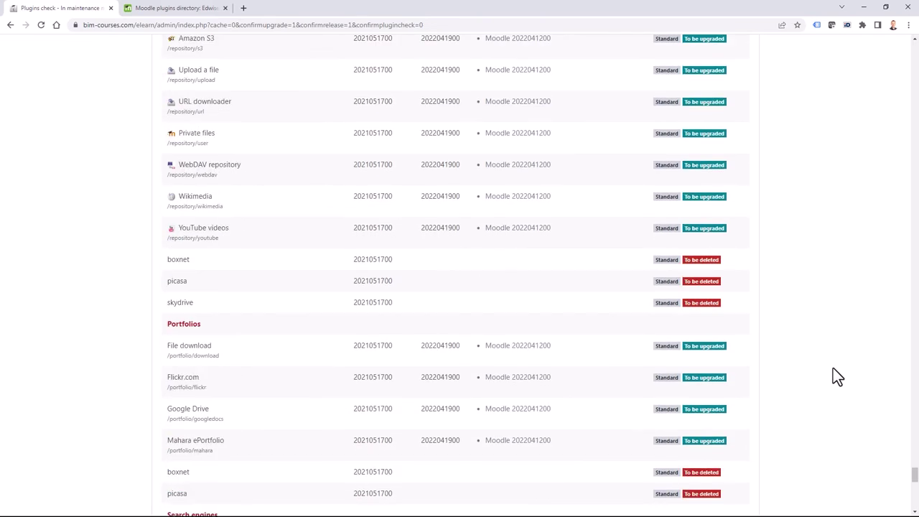
scroll(835, 373, down, 5)
scroll(855, 371, up, 4)
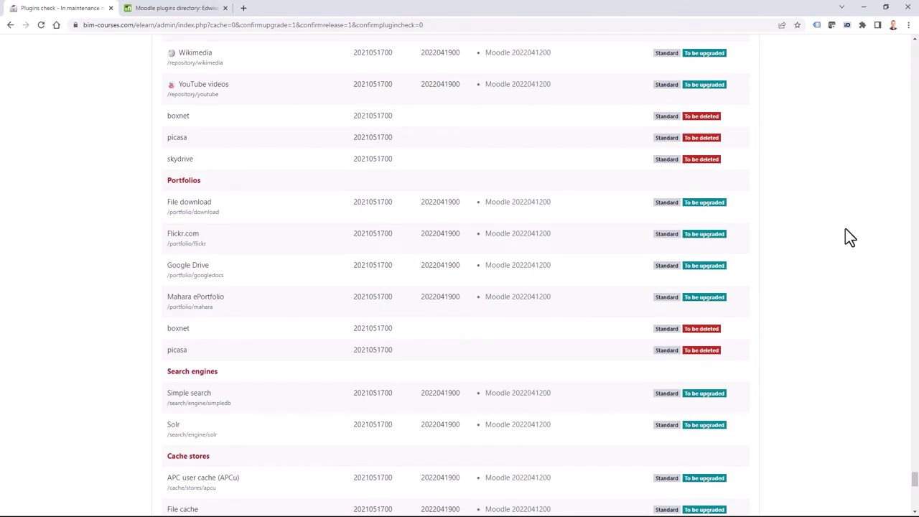
scroll(818, 319, down, 12)
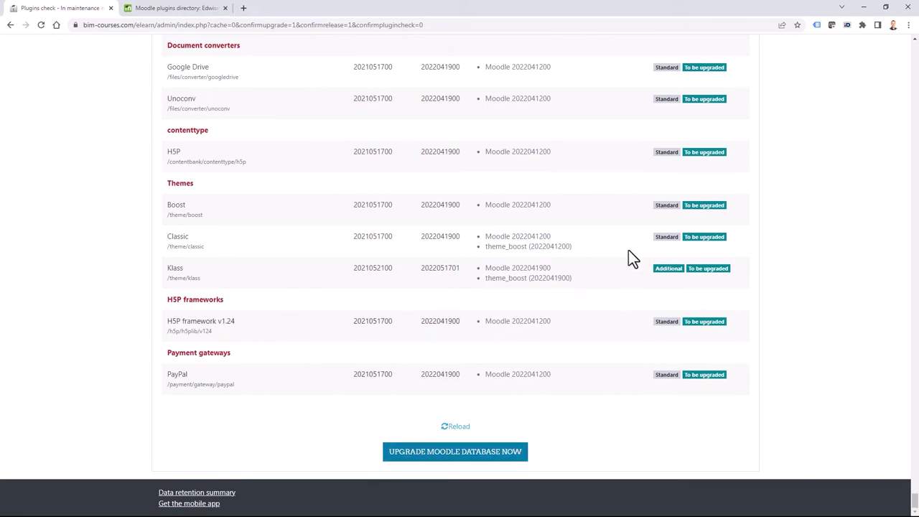
scroll(506, 139, up, 10)
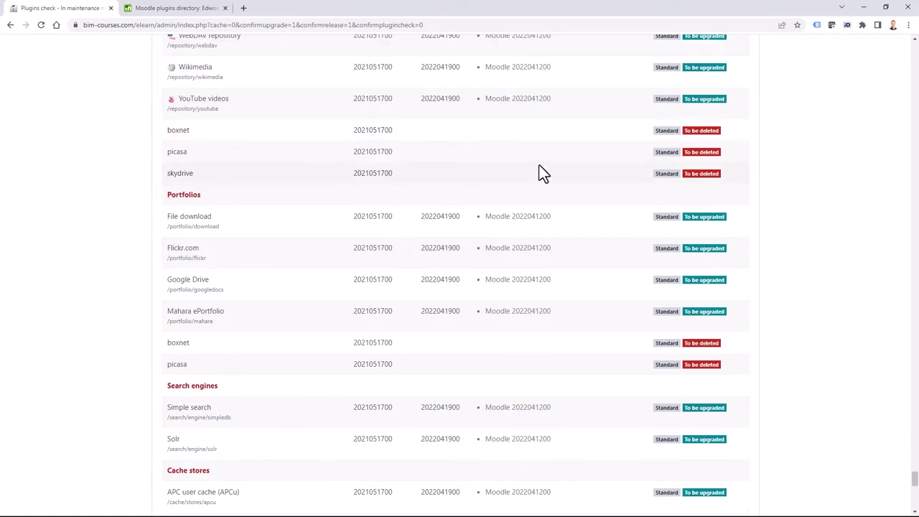
scroll(542, 172, up, 1)
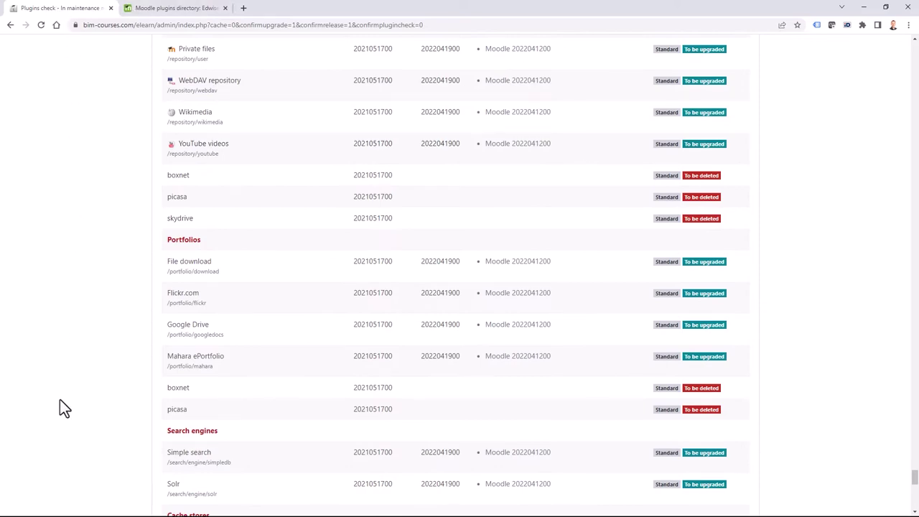
scroll(401, 345, down, 10)
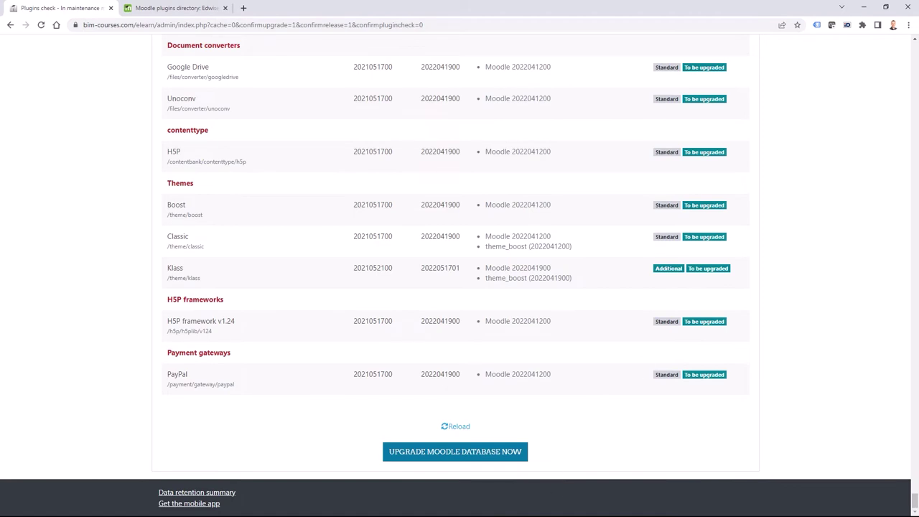
key(alt+Tab)
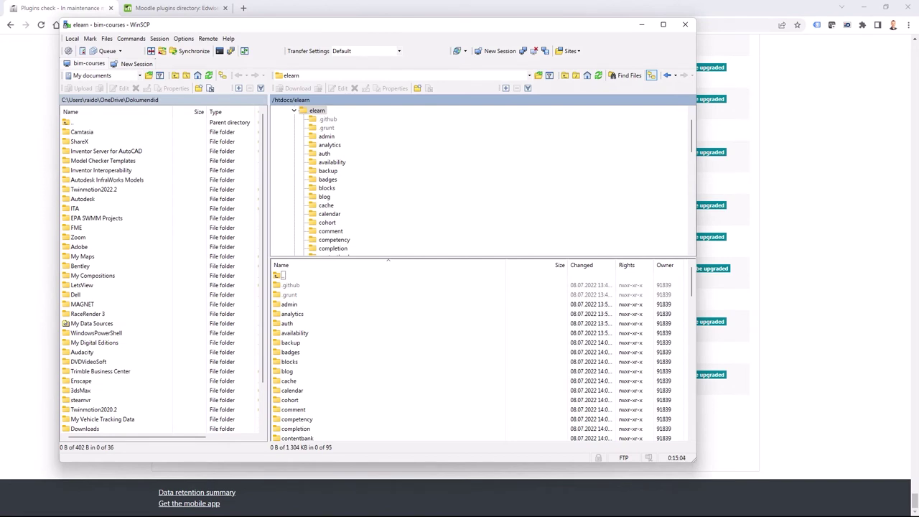
scroll(397, 327, down, 9)
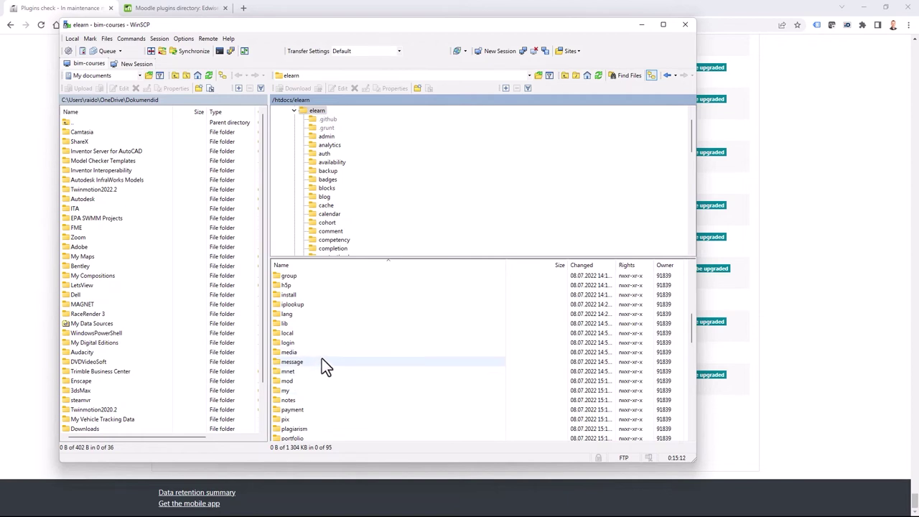
click(59, 18)
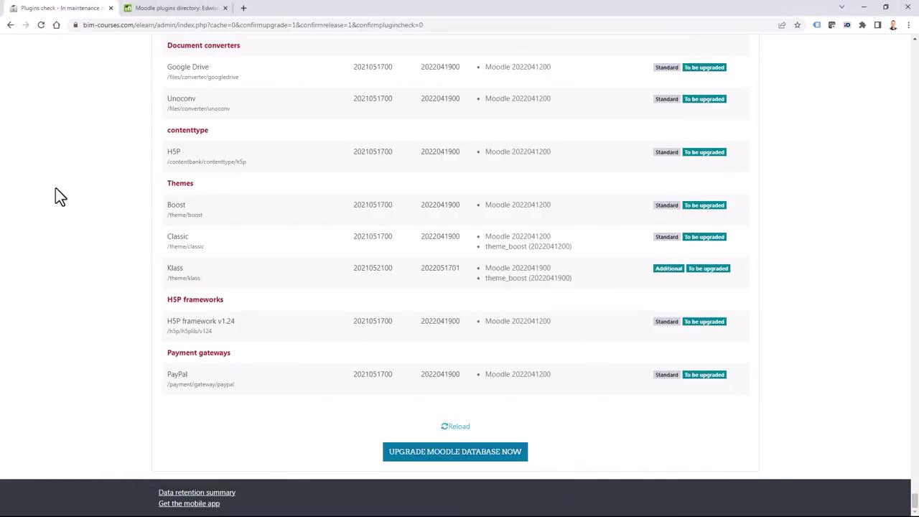
Run the Moodle database upgrade, check that every plugin succeeds, and continue to the login page.
click(473, 454)
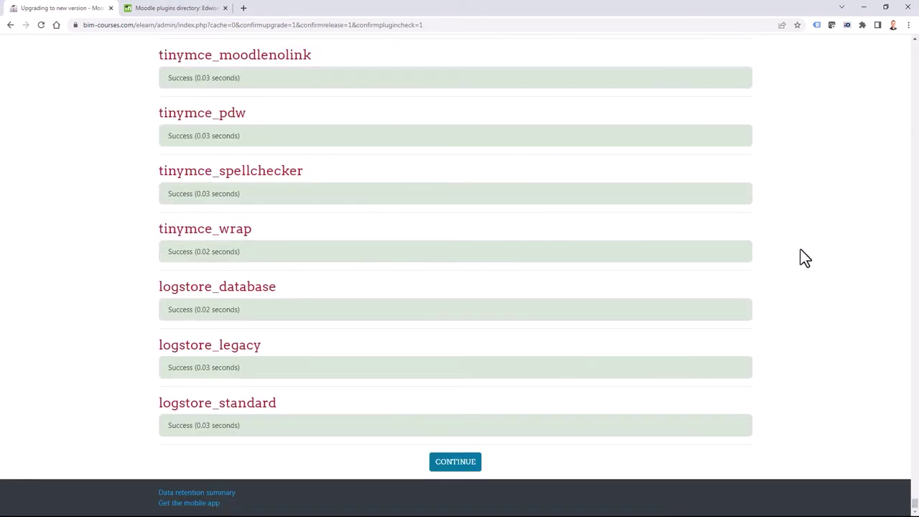
scroll(819, 337, up, 20)
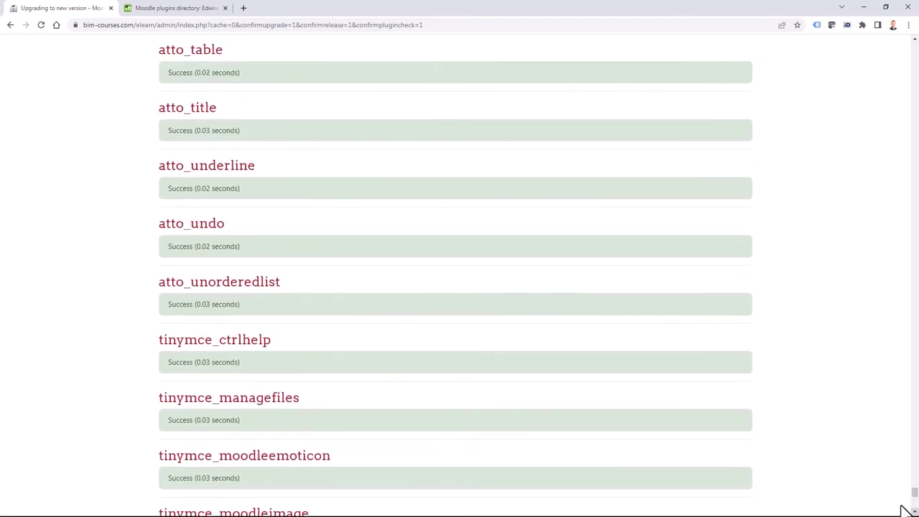
scroll(455, 272, up, 20)
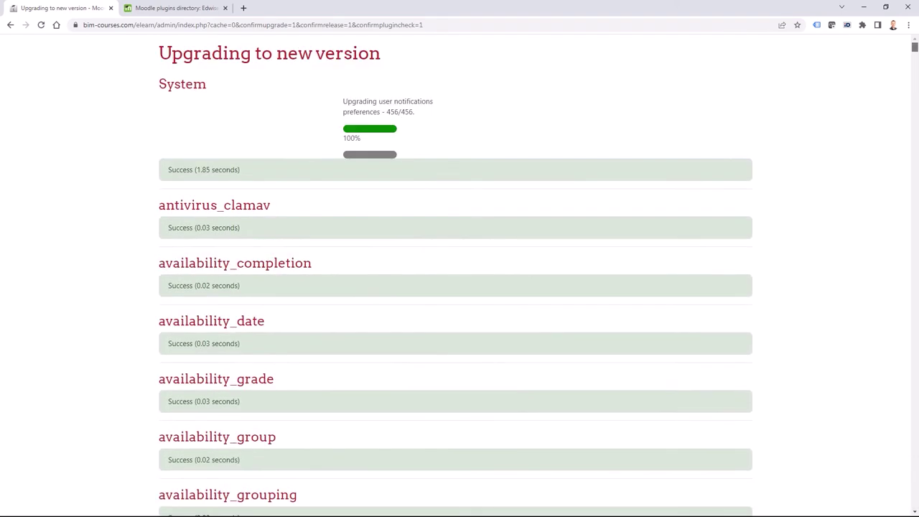
key(End)
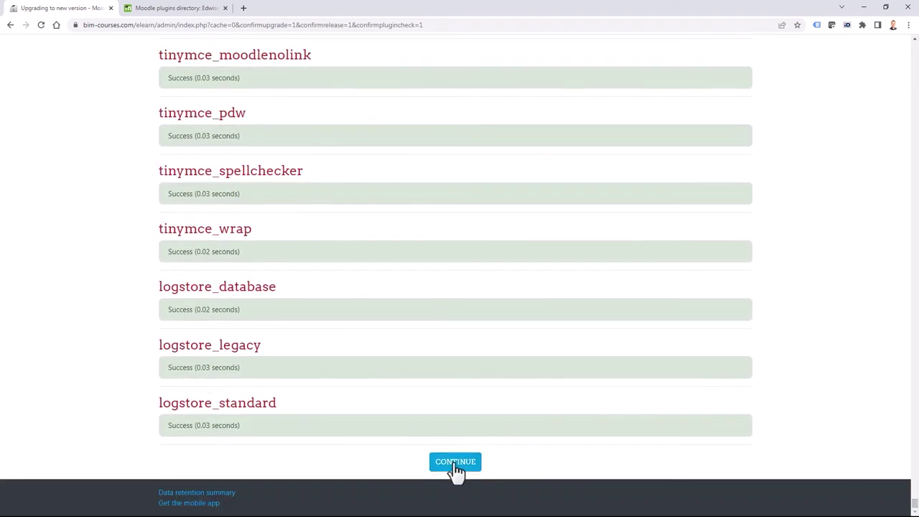
click(454, 465)
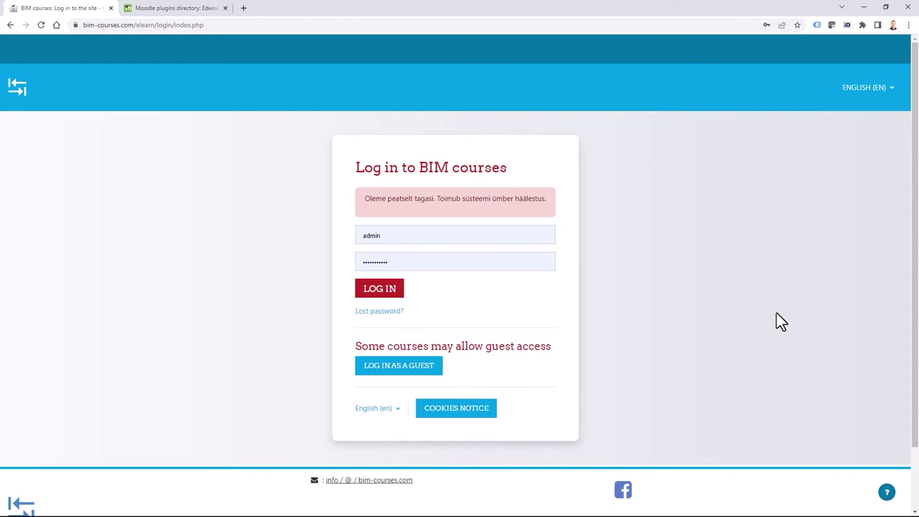
Log in as administrator with the pre-filled credentials to reach the new settings page.
key(Return)
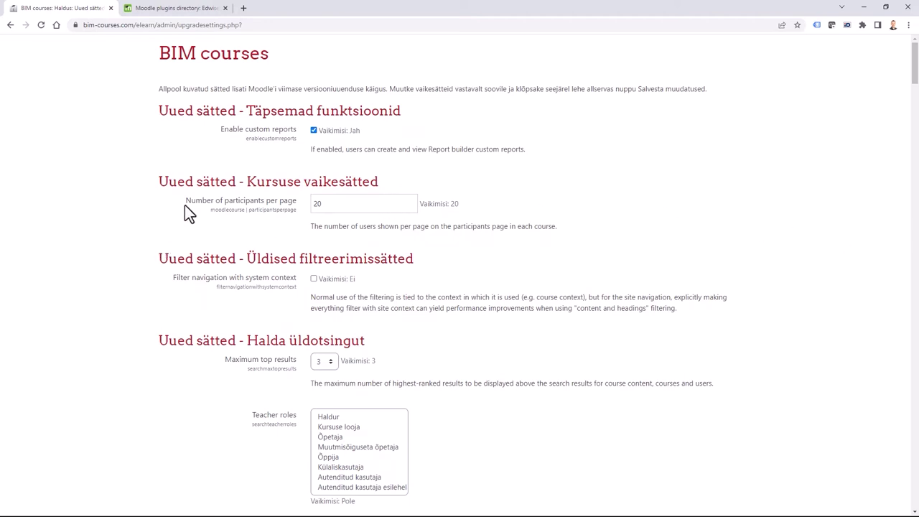
Review the new upgrade settings, starting with Enable custom reports.
drag(220, 130, 296, 130)
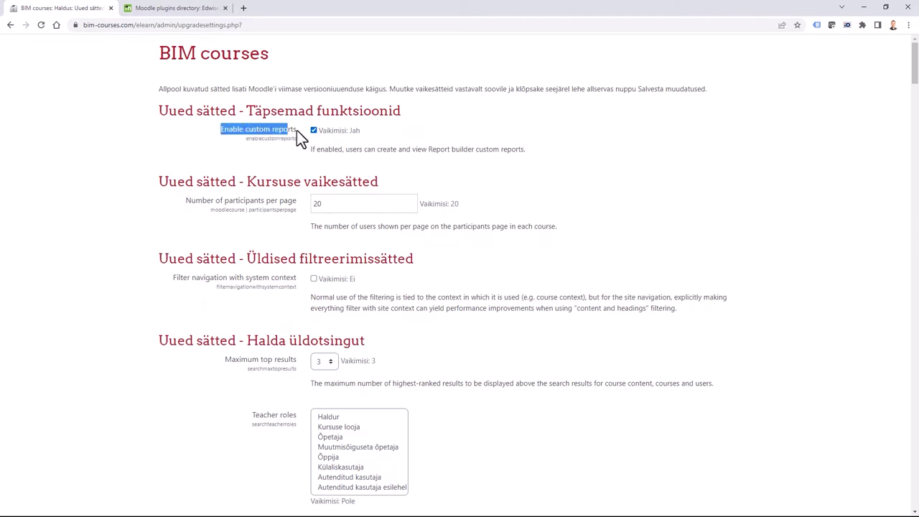
click(219, 148)
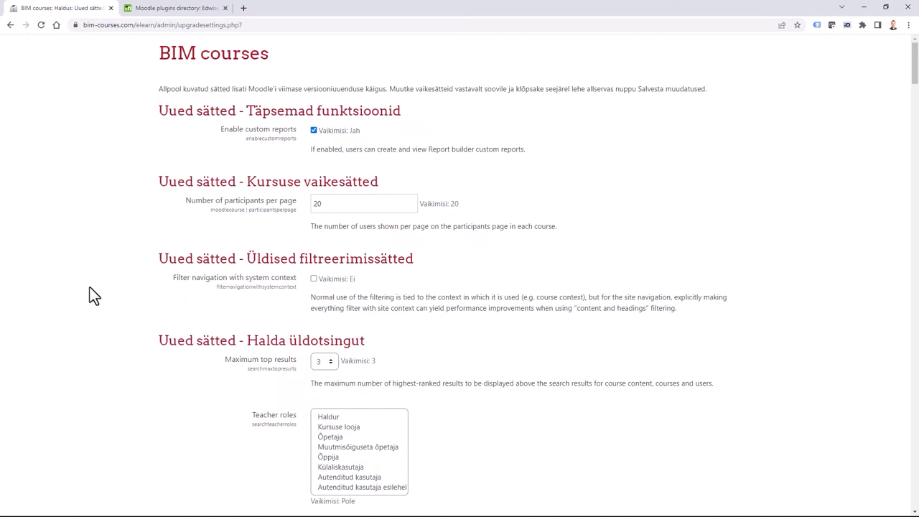
scroll(90, 289, down, 4)
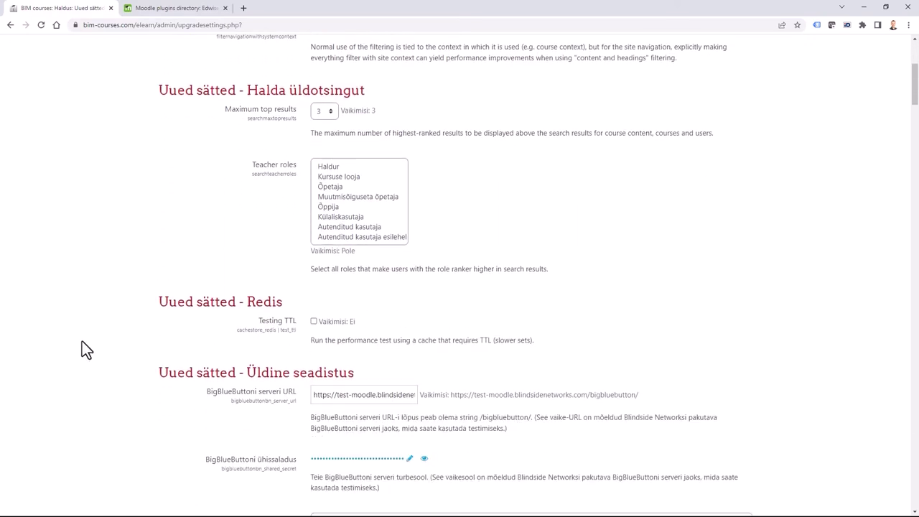
scroll(82, 342, down, 3)
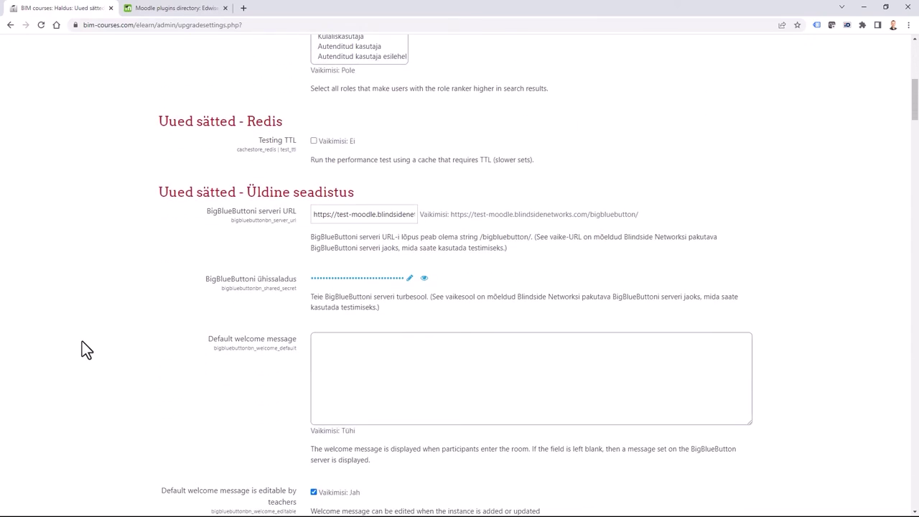
scroll(92, 389, down, 1)
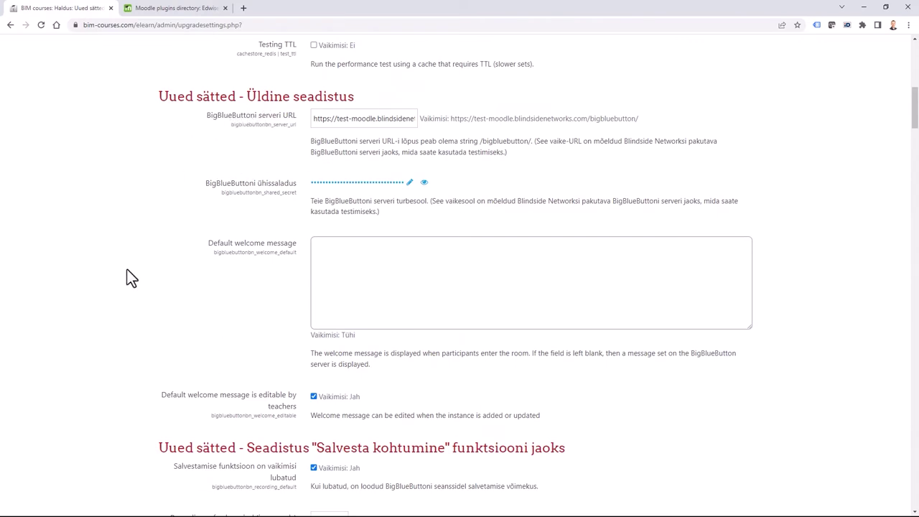
scroll(114, 293, down, 3)
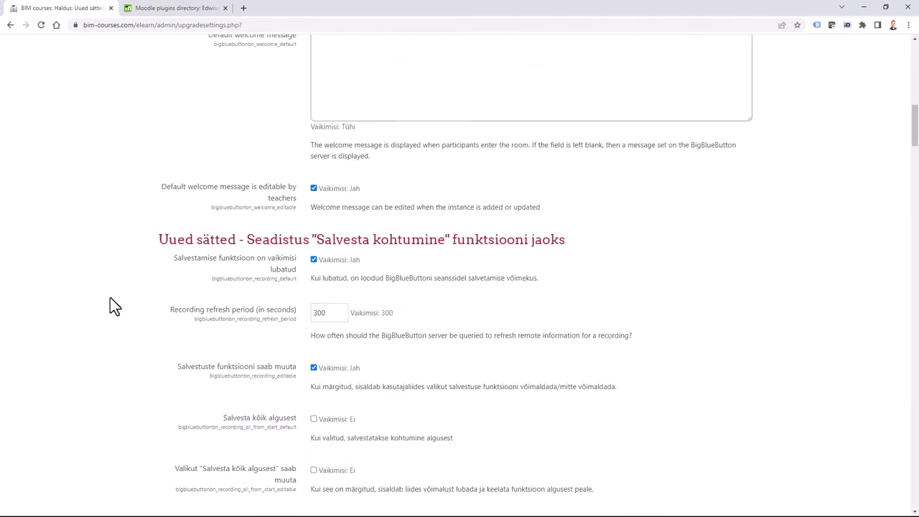
scroll(104, 316, down, 1)
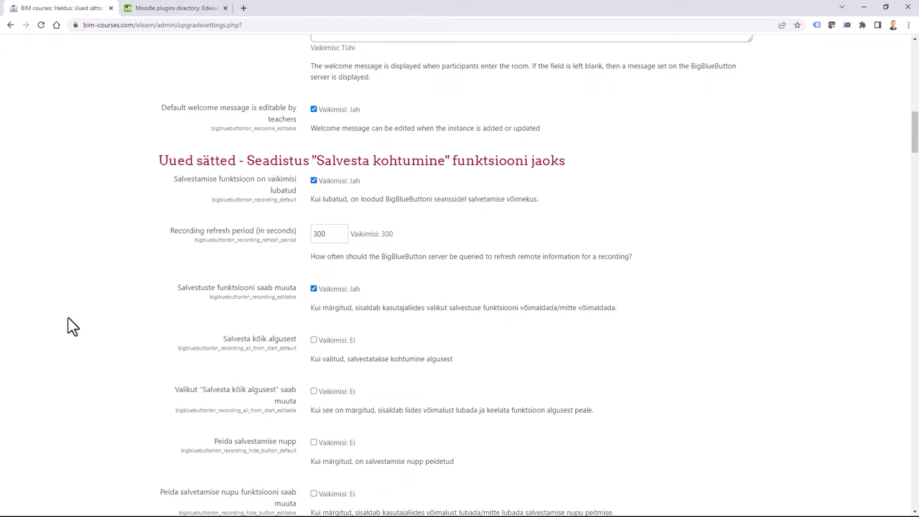
scroll(72, 324, down, 3)
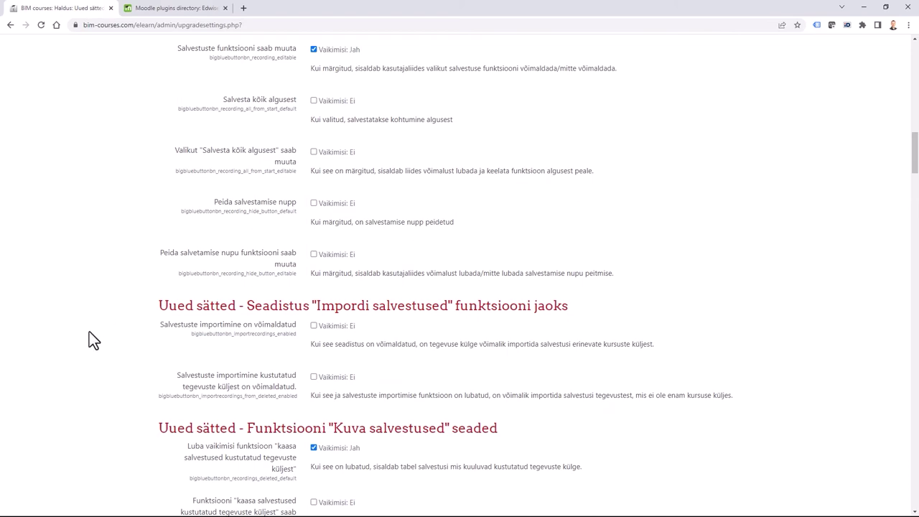
scroll(90, 334, down, 3)
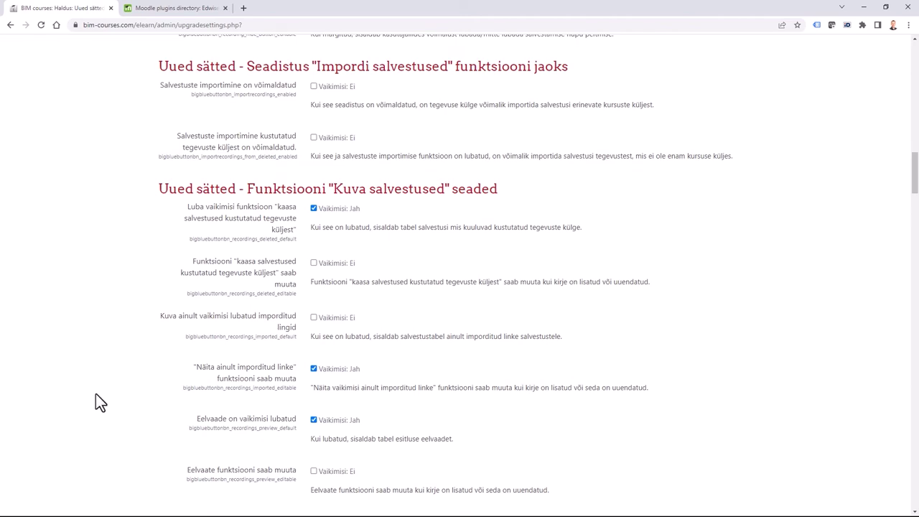
scroll(91, 373, down, 7)
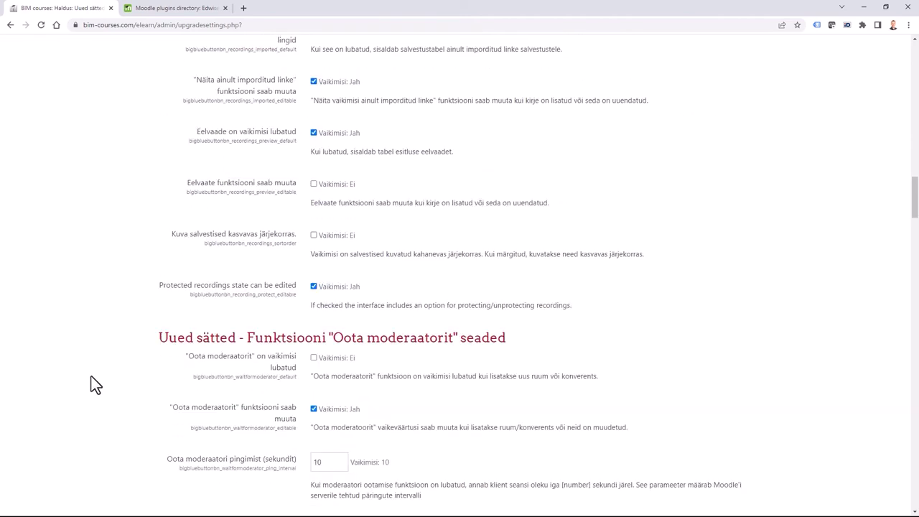
Scroll to the bottom and save the new settings with Salvesta muudatused.
scroll(91, 376, down, 3)
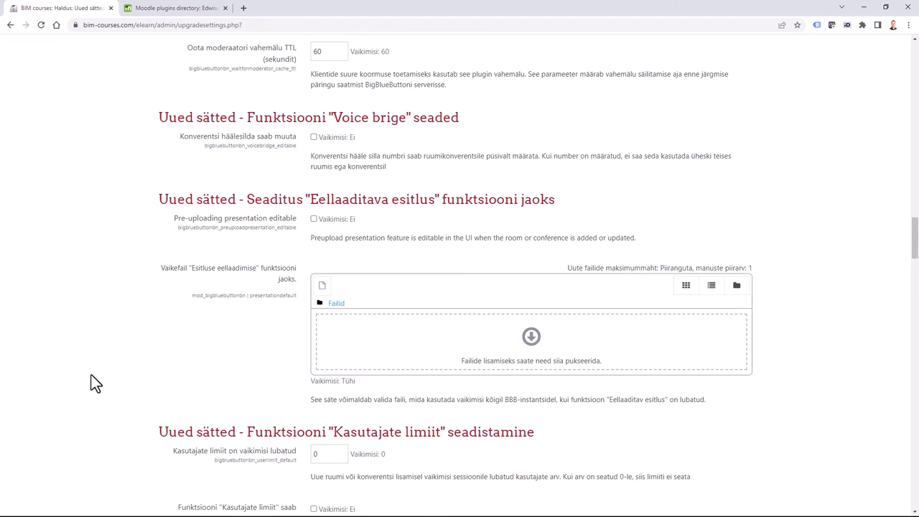
scroll(104, 362, down, 18)
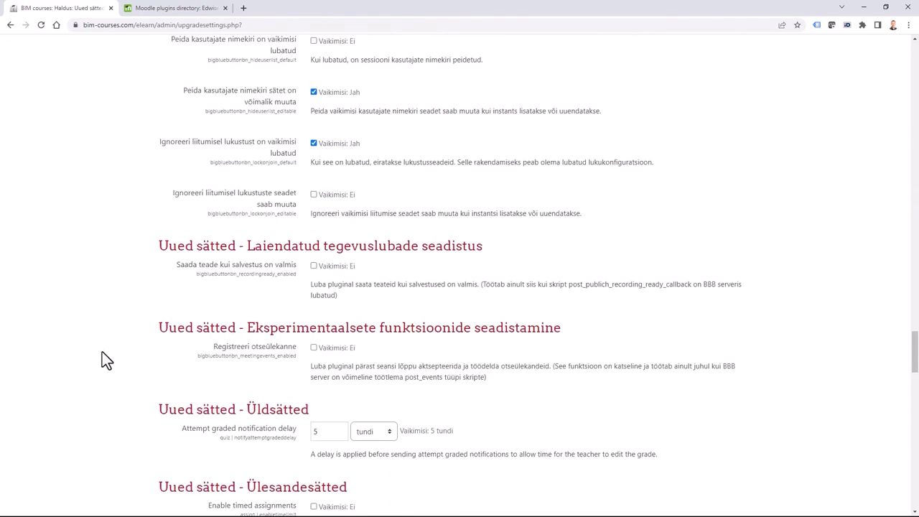
scroll(104, 353, down, 9)
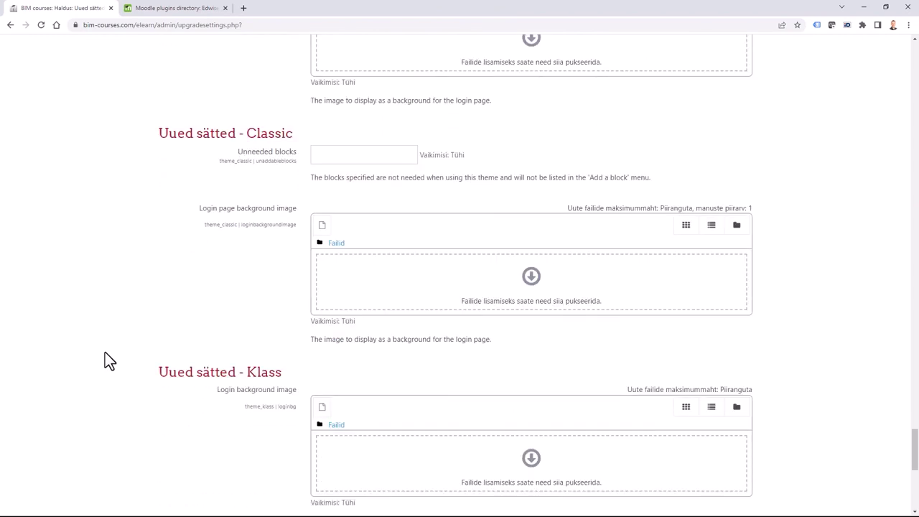
scroll(105, 360, down, 2)
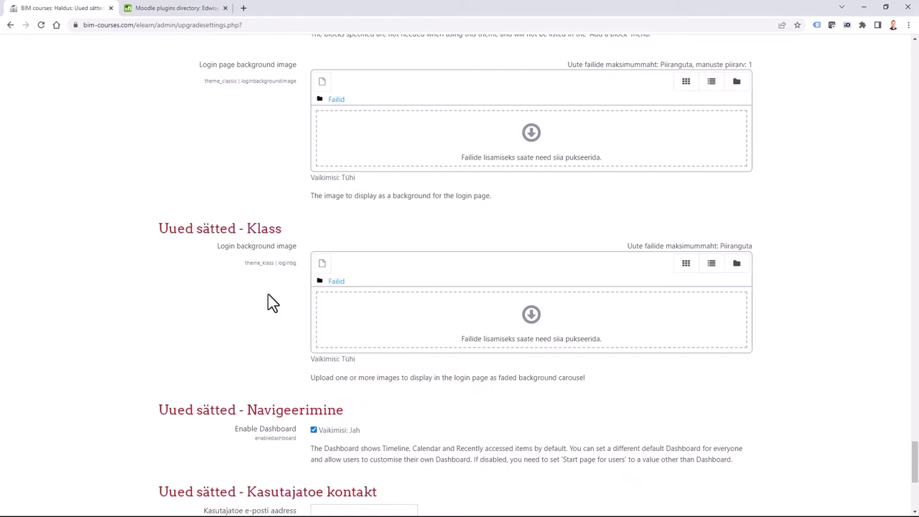
scroll(144, 309, up, 1)
scroll(115, 344, down, 1)
scroll(119, 340, down, 1)
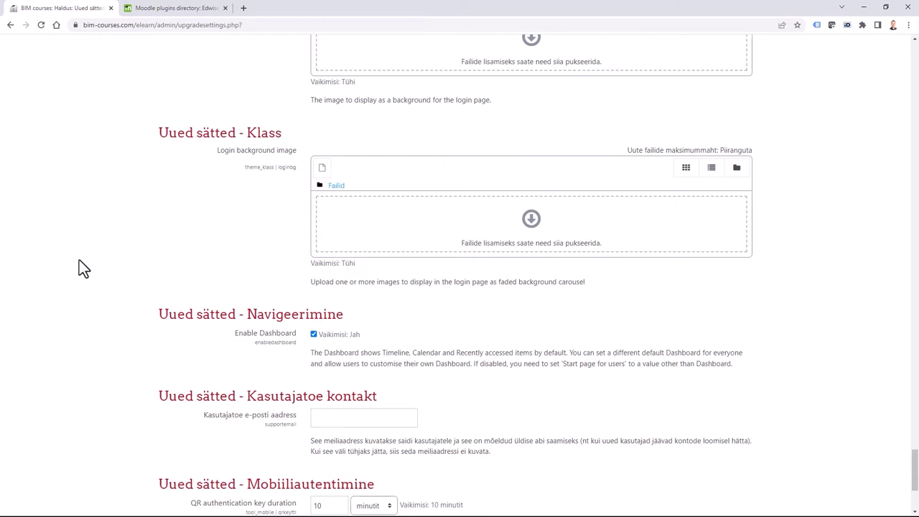
scroll(107, 351, down, 3)
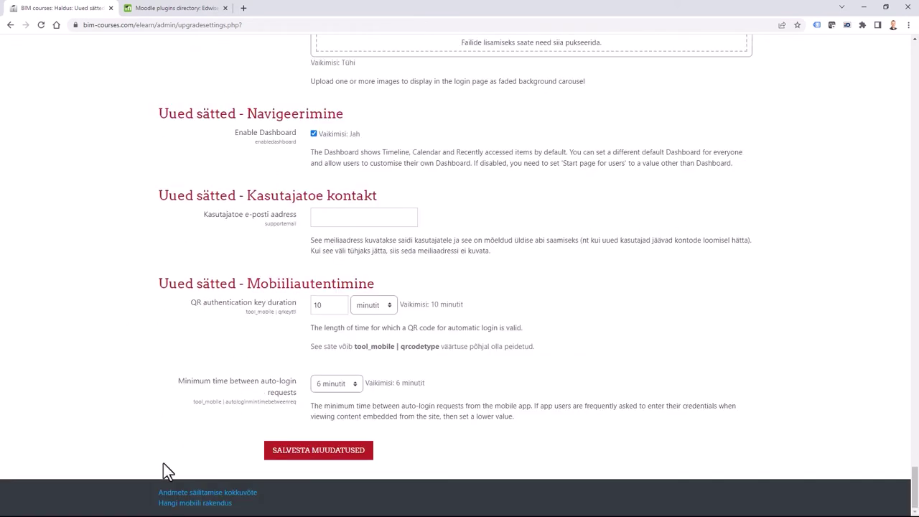
click(324, 451)
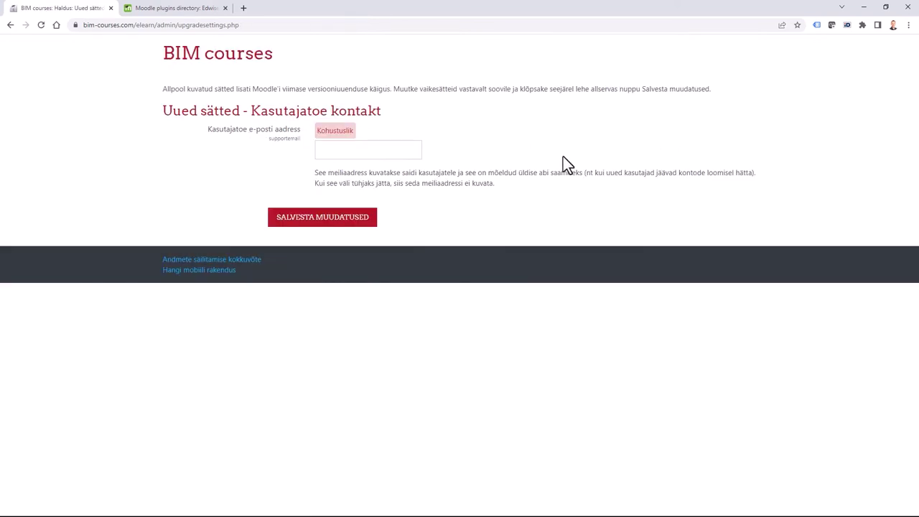
Enter the site's support e-mail address and save the upgrade settings.
click(392, 150)
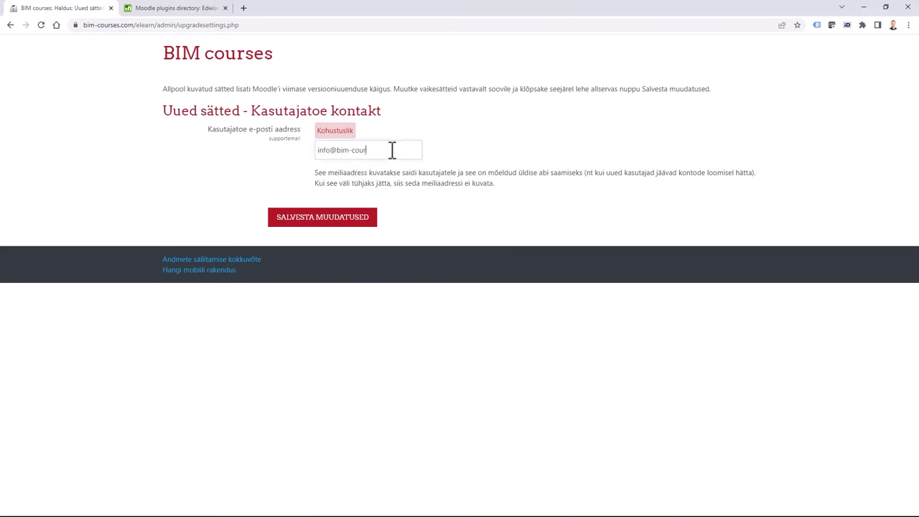
click(321, 227)
Switch the interface to English (en) and review the site administration notifications.
click(870, 92)
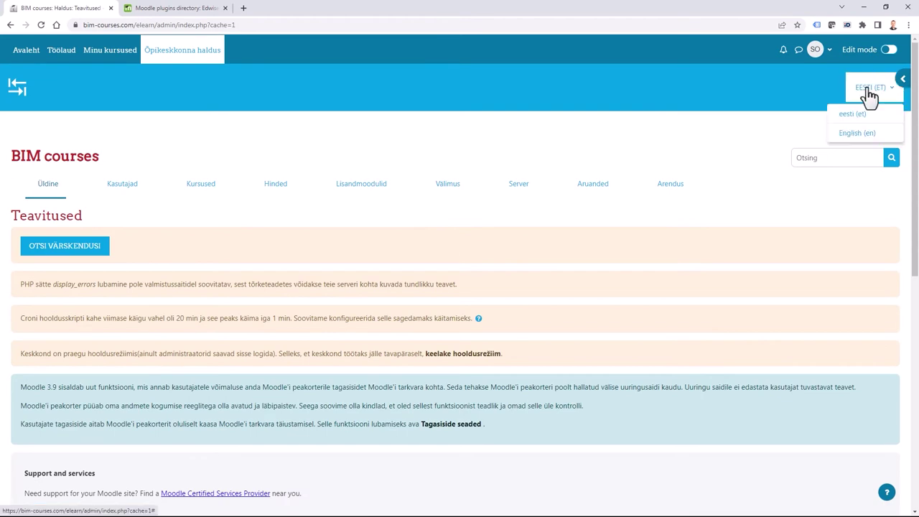
click(857, 134)
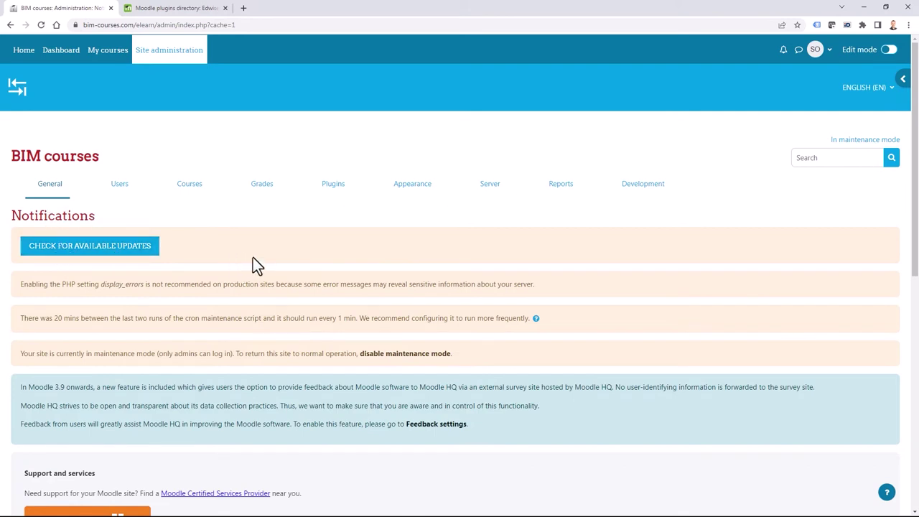
scroll(253, 262, down, 1)
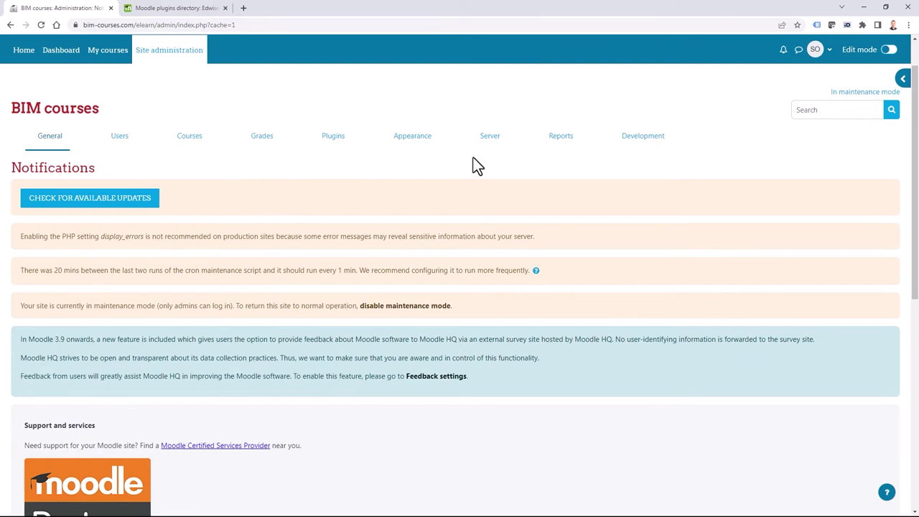
scroll(297, 384, down, 6)
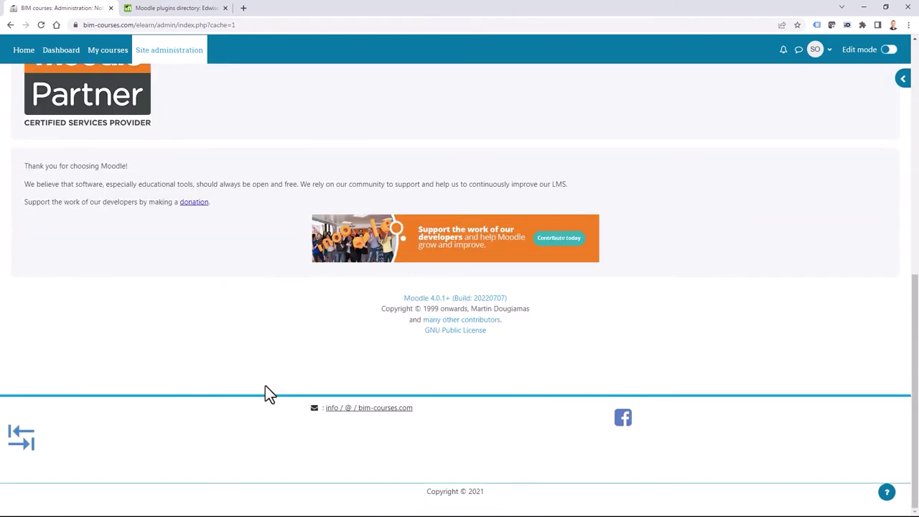
scroll(265, 391, up, 2)
scroll(264, 391, down, 2)
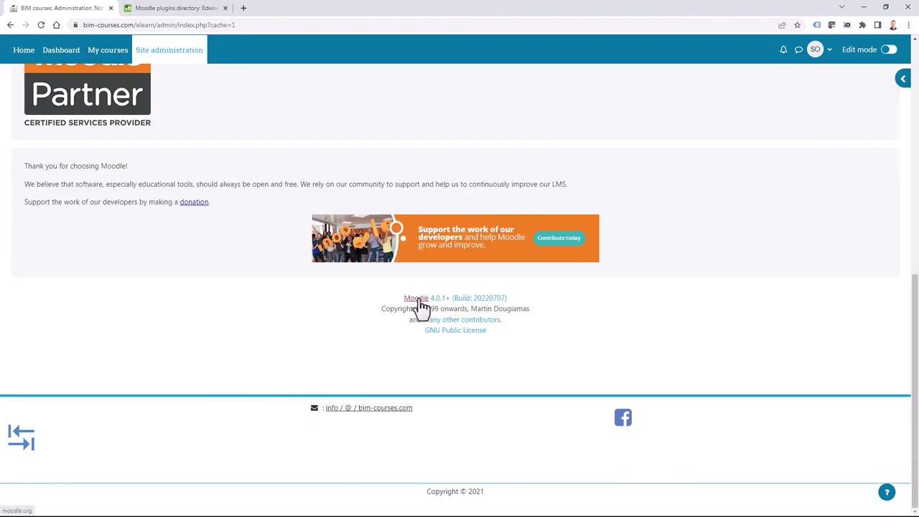
scroll(180, 371, up, 10)
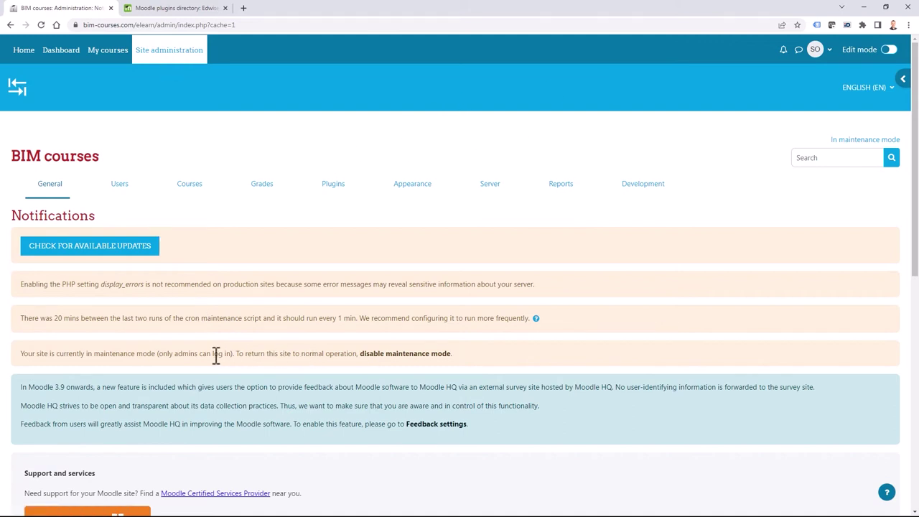
Set Maintenance mode to Disable and save the change.
click(408, 355)
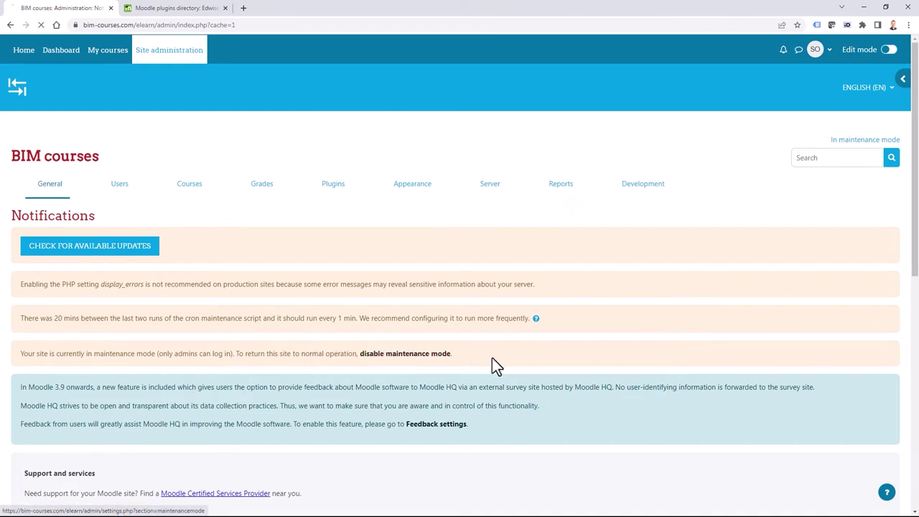
click(246, 239)
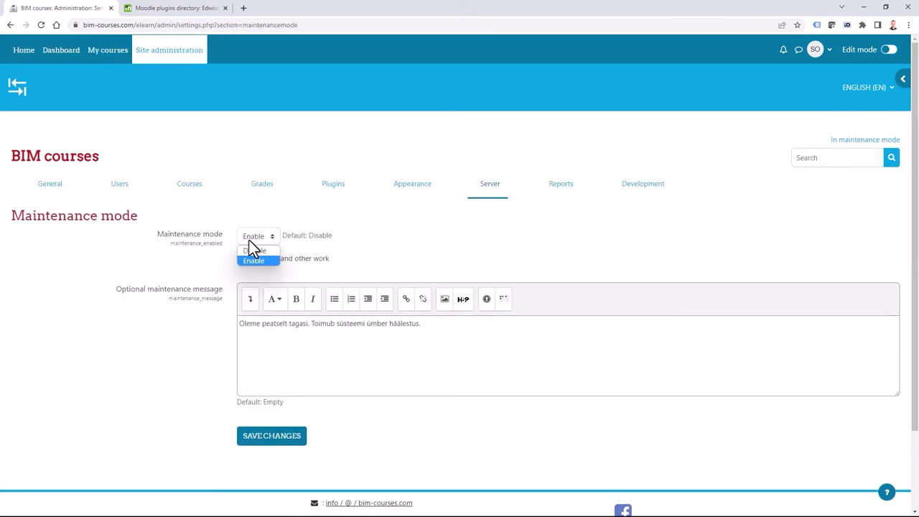
click(255, 253)
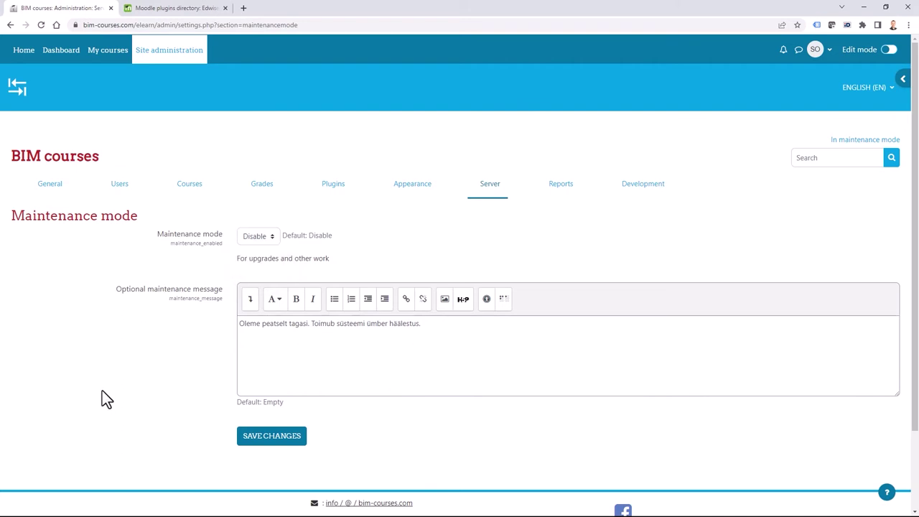
click(273, 445)
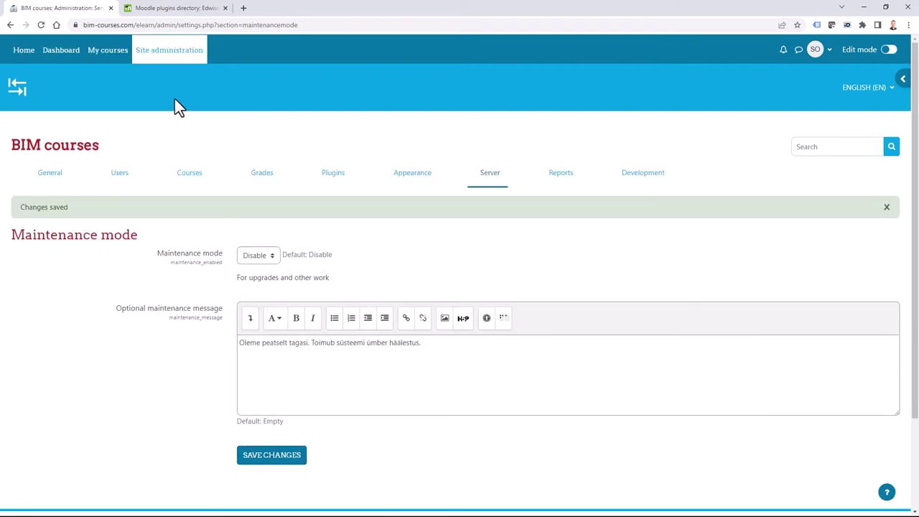
Return to the BIM courses home page and look over its available courses.
click(23, 53)
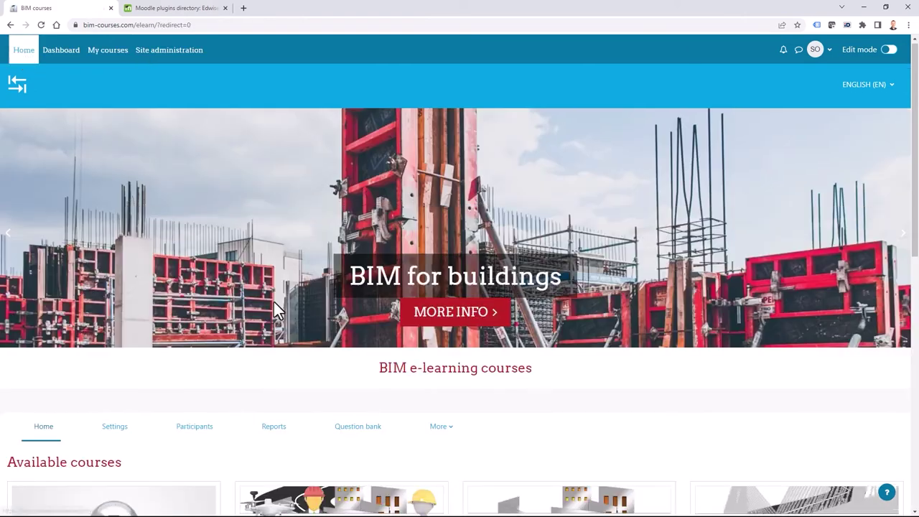
scroll(273, 301, down, 4)
scroll(233, 366, up, 4)
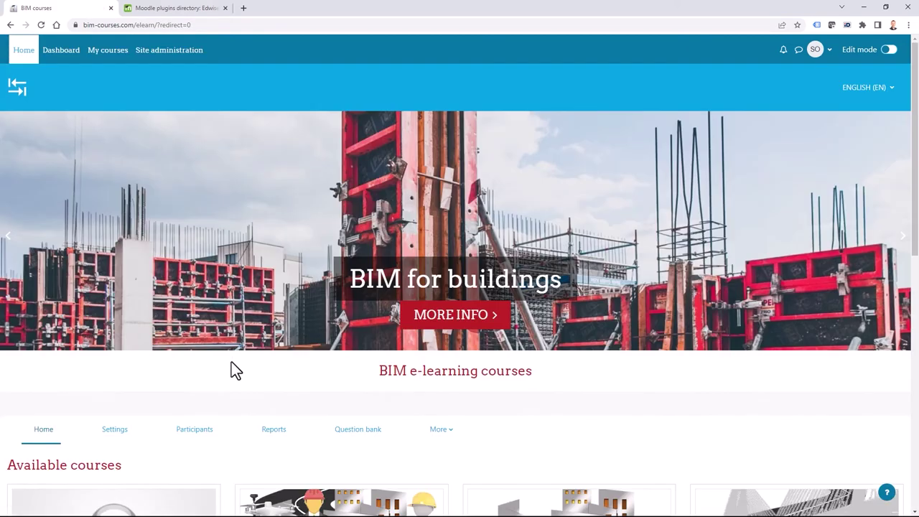
scroll(231, 361, down, 2)
scroll(231, 361, up, 2)
scroll(201, 352, down, 1)
scroll(201, 355, up, 1)
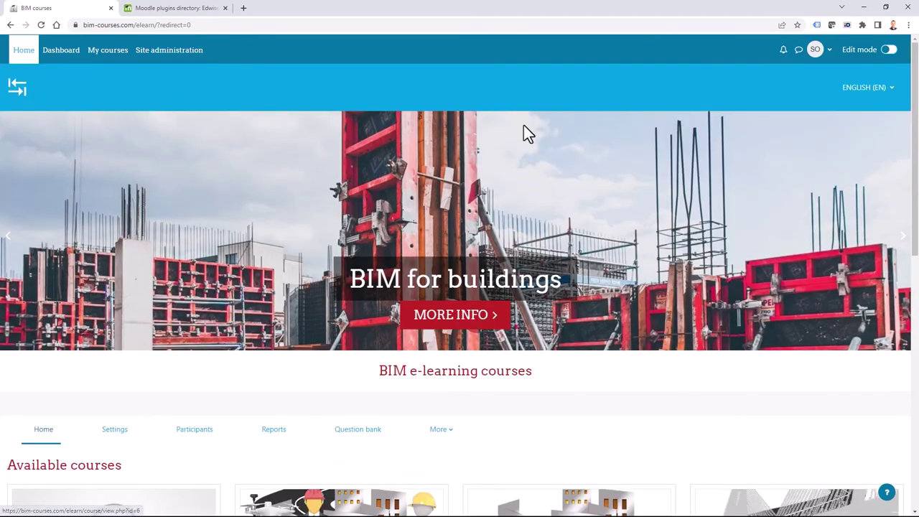
Log out of the admin account and browse the six available courses as a visitor.
click(827, 54)
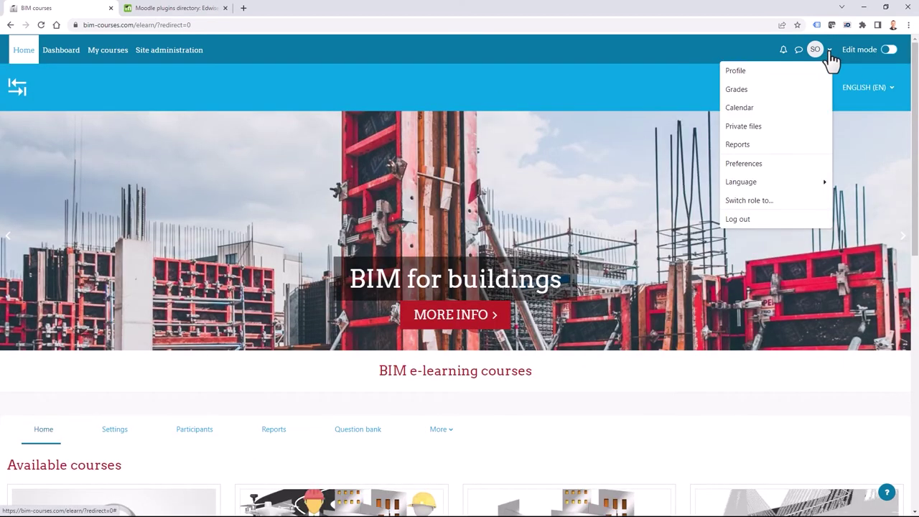
click(737, 219)
scroll(244, 341, down, 2)
scroll(244, 341, up, 2)
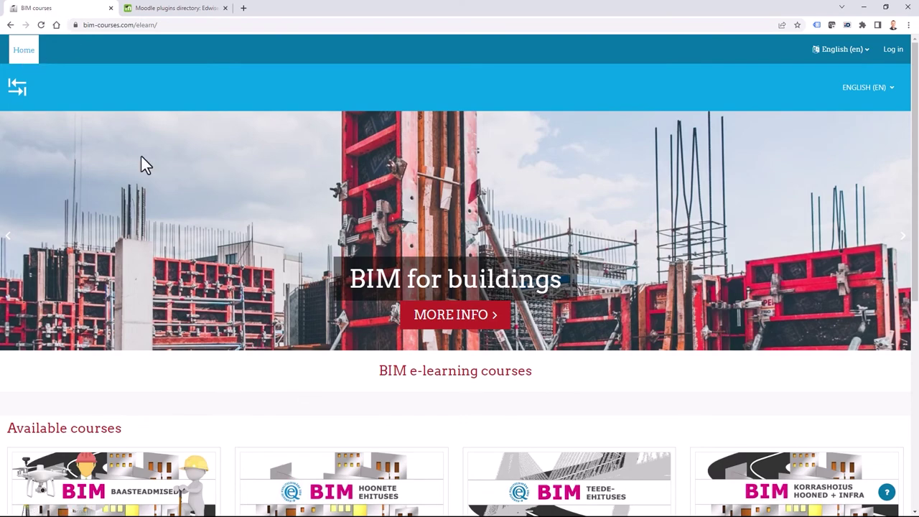
scroll(172, 273, down, 4)
scroll(207, 388, down, 2)
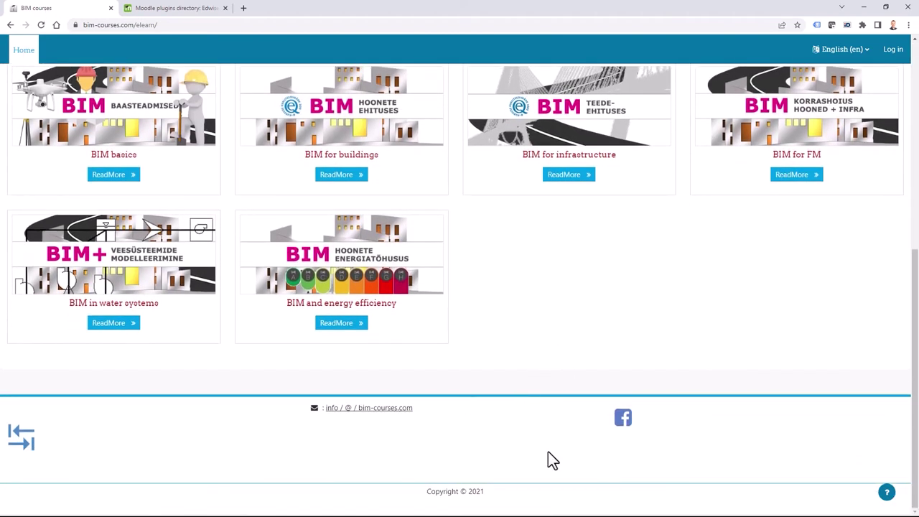
scroll(527, 361, up, 6)
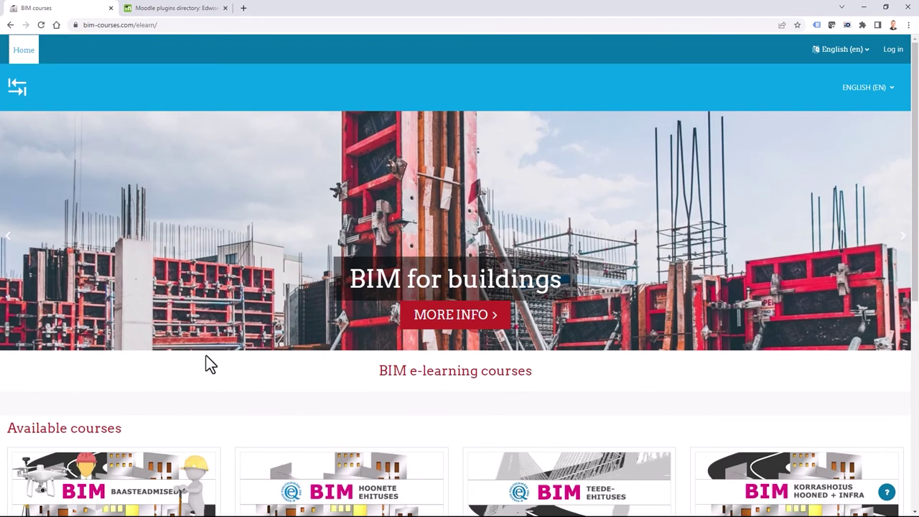
scroll(208, 362, down, 3)
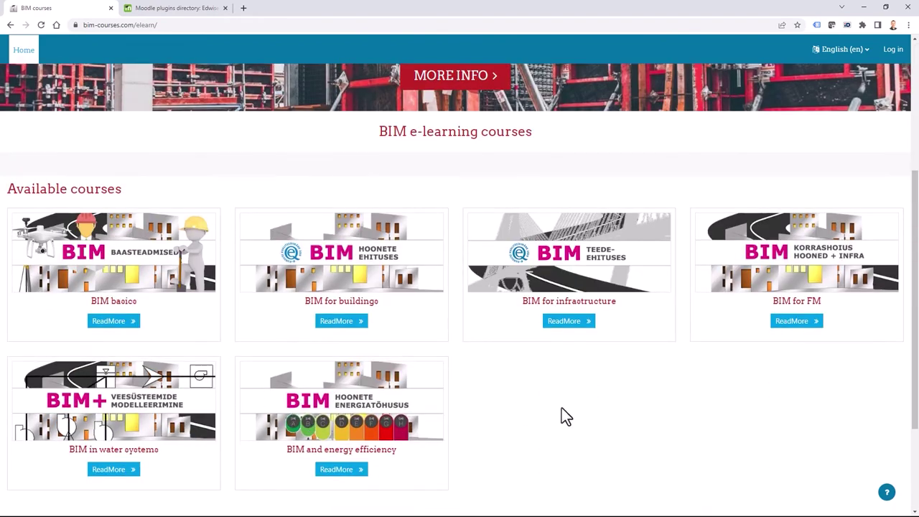
Open BIM basics as a guest and view its Mini e-kursused and BIM for buildings sections.
click(112, 305)
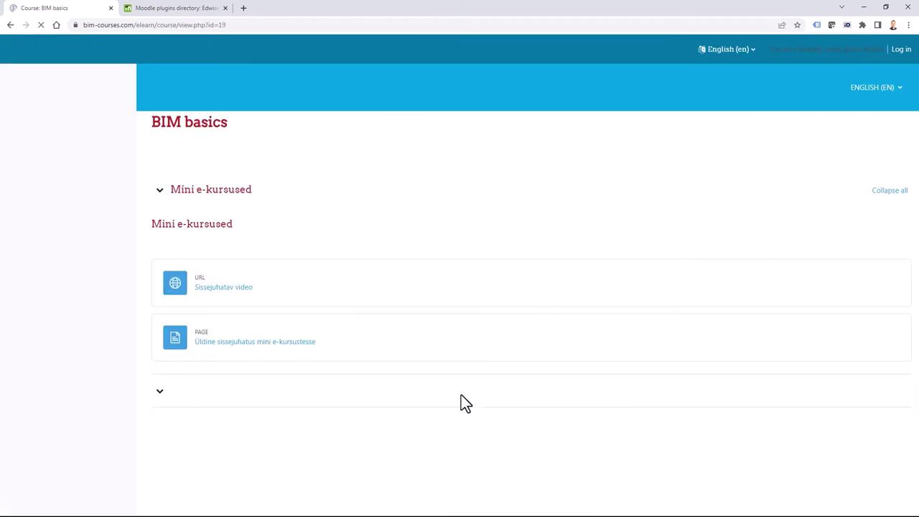
scroll(431, 380, down, 4)
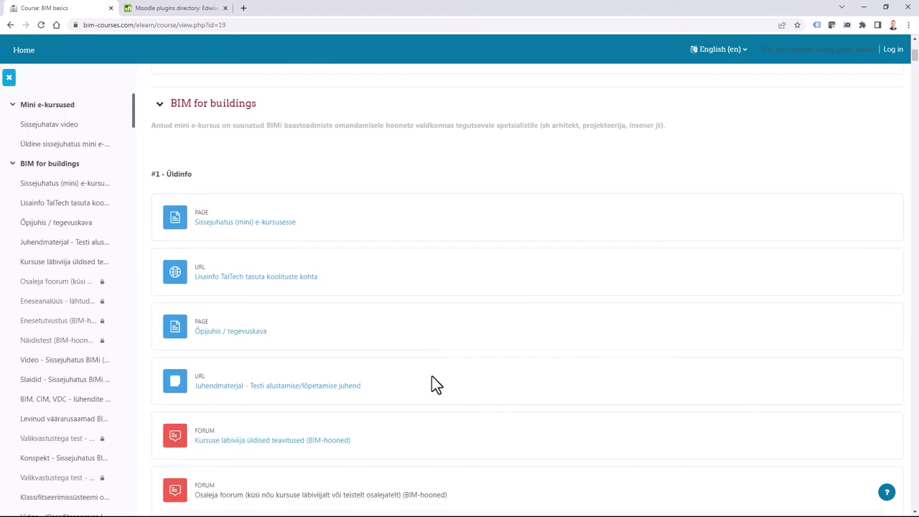
scroll(437, 367, up, 2)
scroll(440, 359, down, 2)
scroll(397, 354, up, 4)
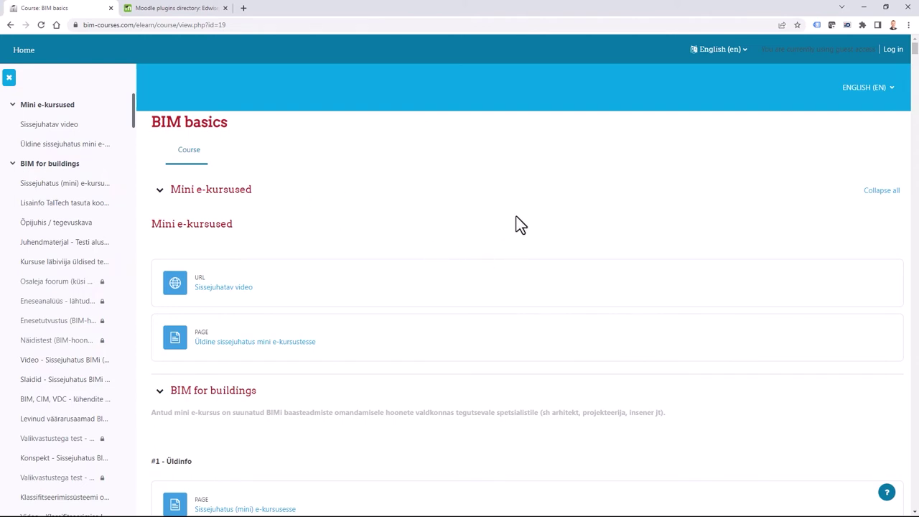
Log back in as administrator and switch the site language to Estonian.
click(893, 50)
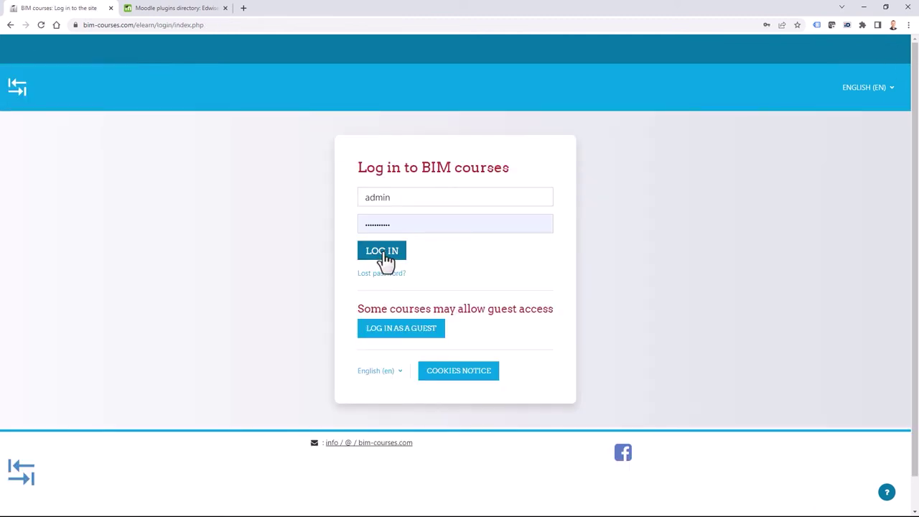
click(381, 251)
click(871, 90)
click(859, 139)
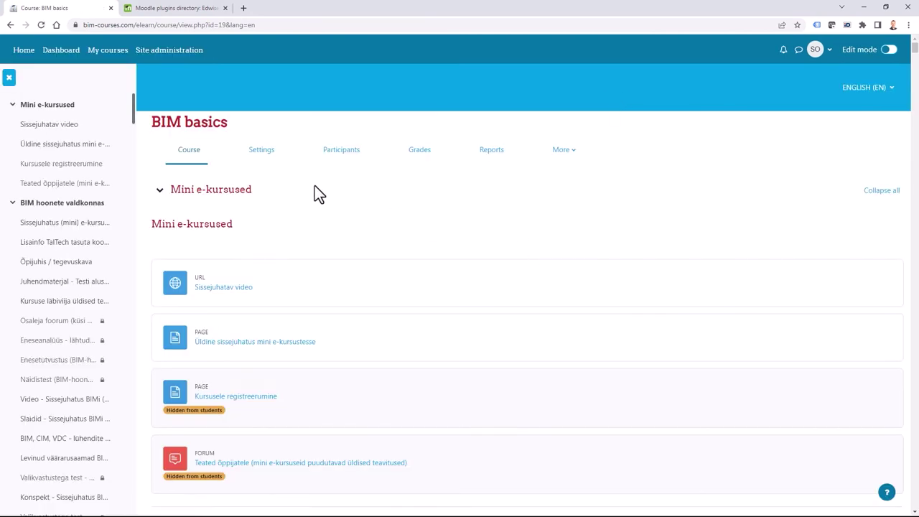
In the BIM basics course settings, inspect the Course format options without changing them.
click(262, 150)
scroll(593, 353, down, 4)
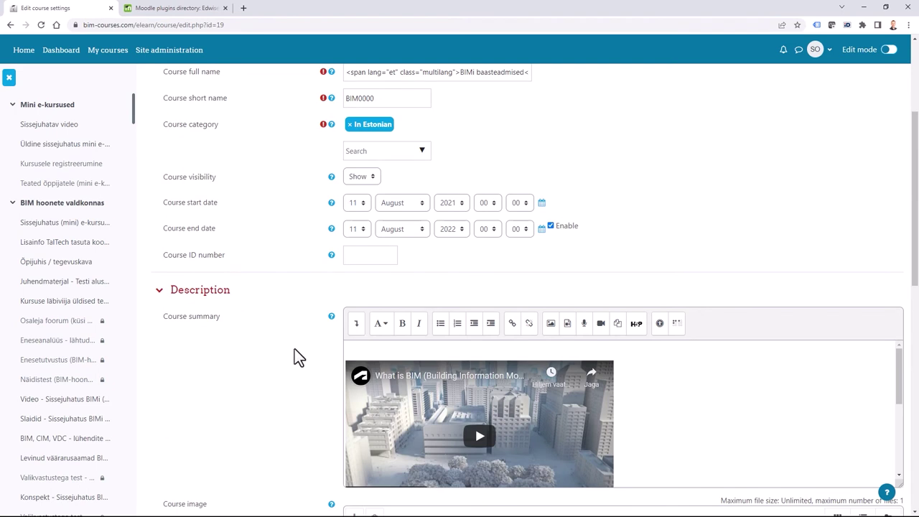
scroll(297, 356, down, 1)
scroll(298, 357, down, 6)
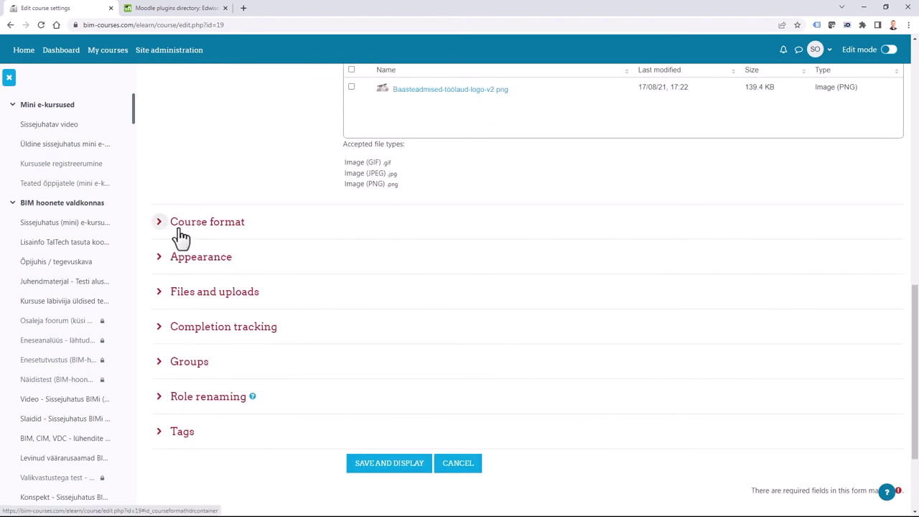
click(200, 224)
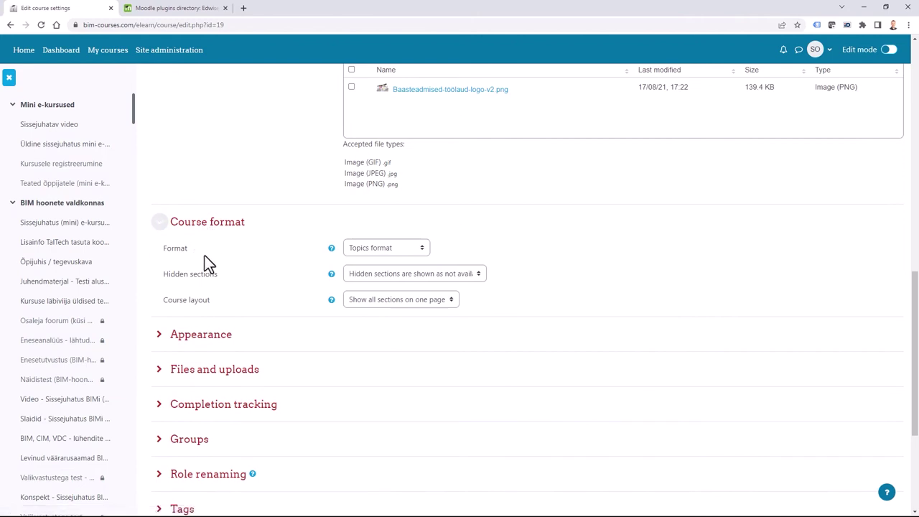
click(401, 249)
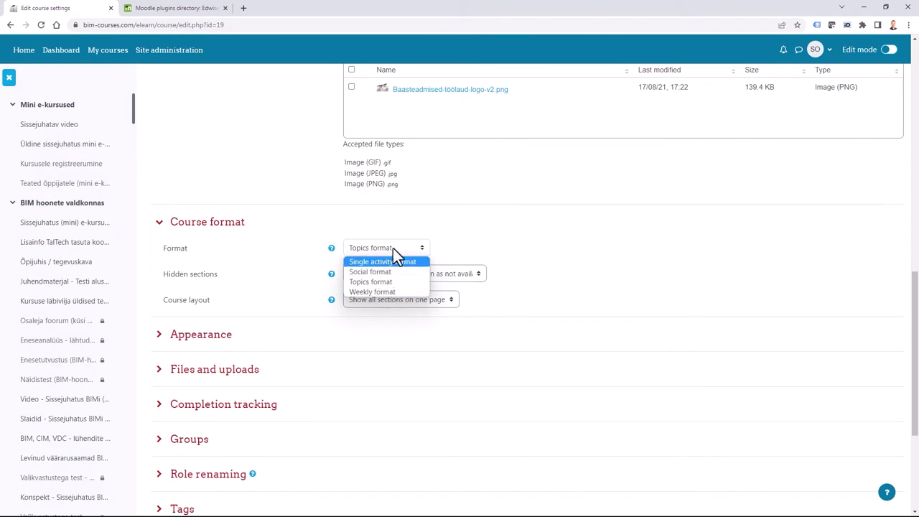
click(466, 249)
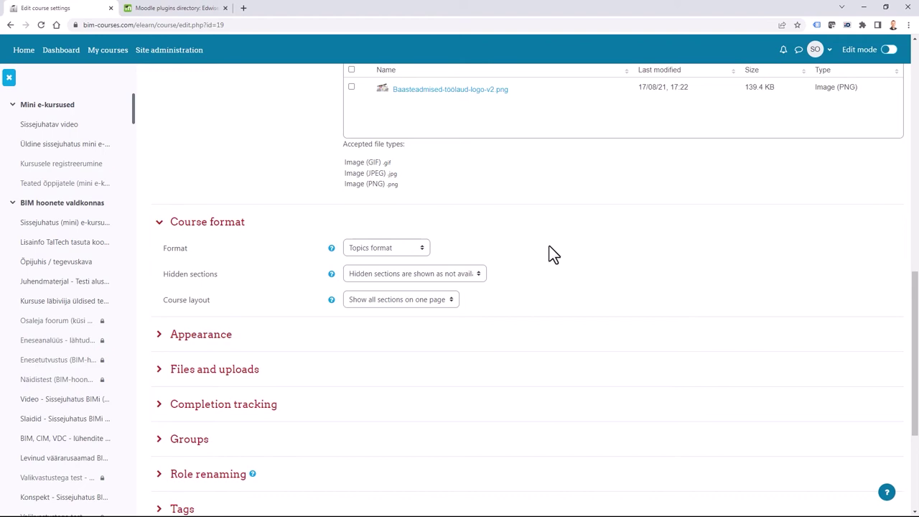
Return to the BIM basics course page from the Course tab.
scroll(539, 387, up, 1)
scroll(546, 366, down, 2)
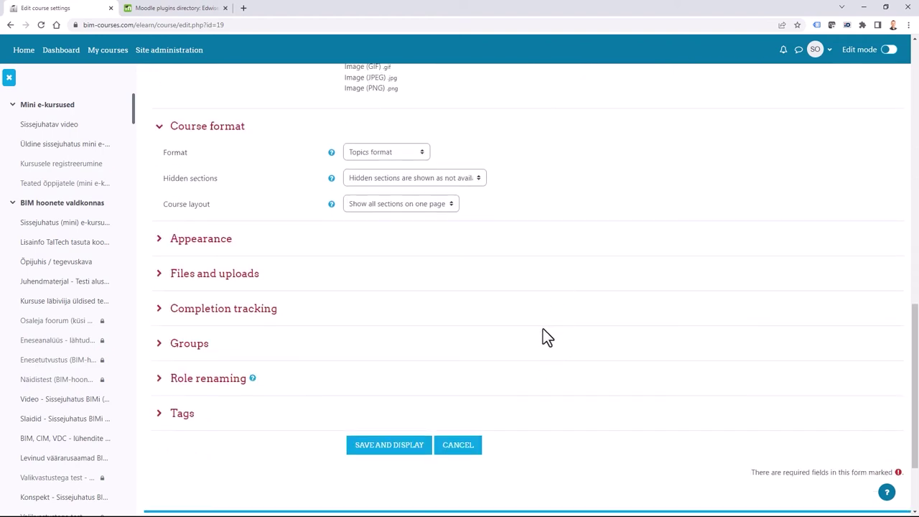
scroll(542, 330, up, 15)
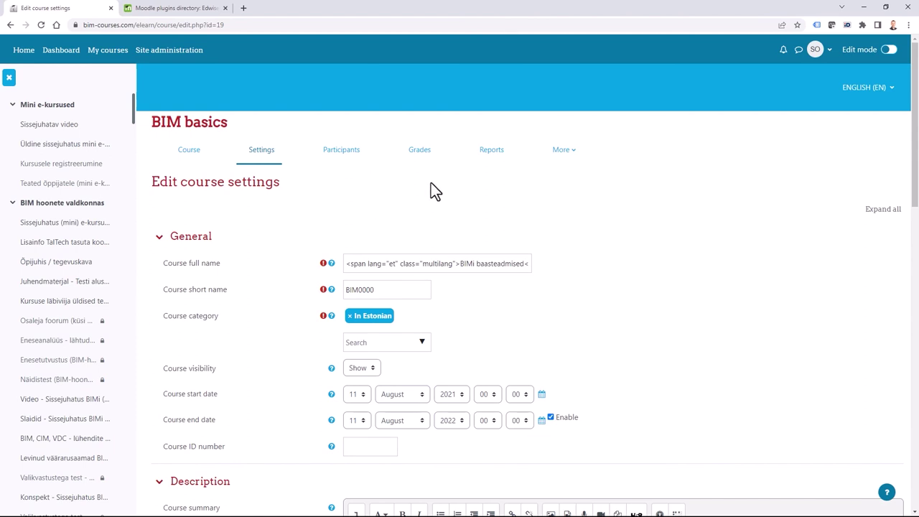
click(190, 154)
Scroll through BIM basics' Mini e-kursused: intro video URL, two pages, and teachers' forum.
scroll(400, 318, down, 1)
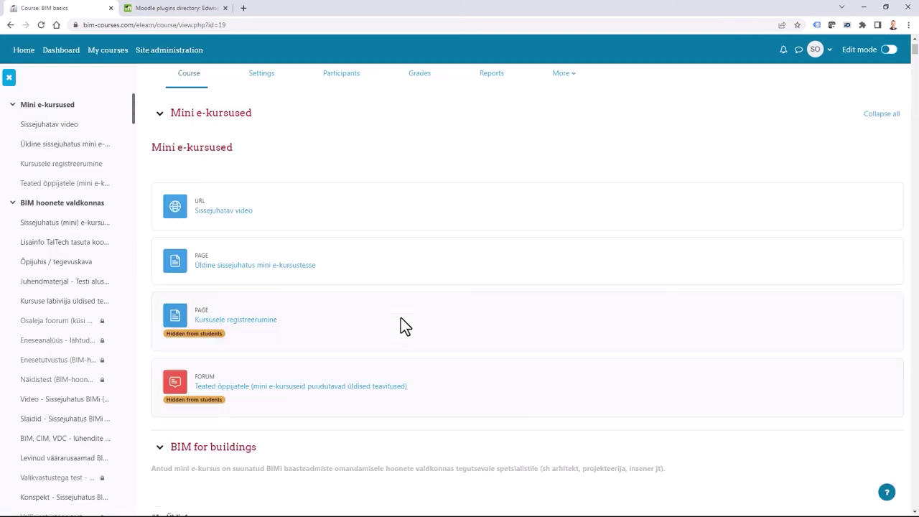
scroll(418, 341, down, 4)
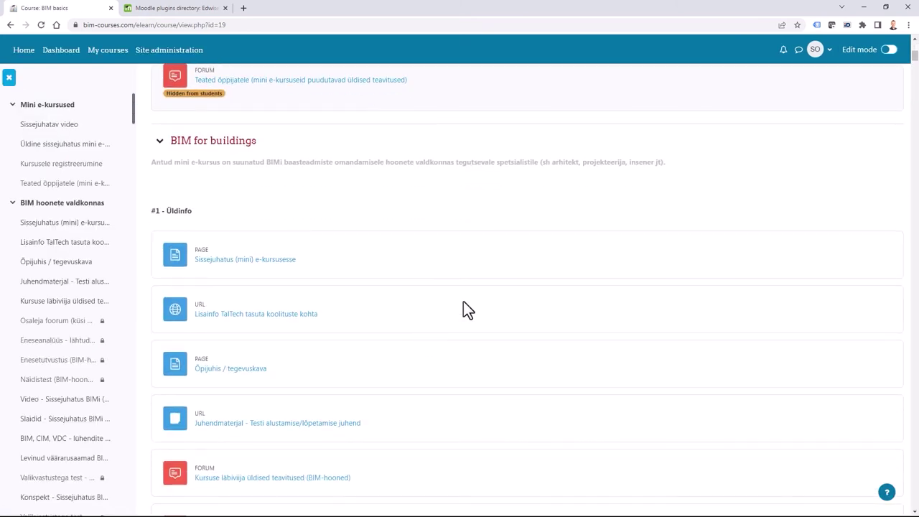
scroll(480, 283, down, 1)
scroll(452, 282, up, 7)
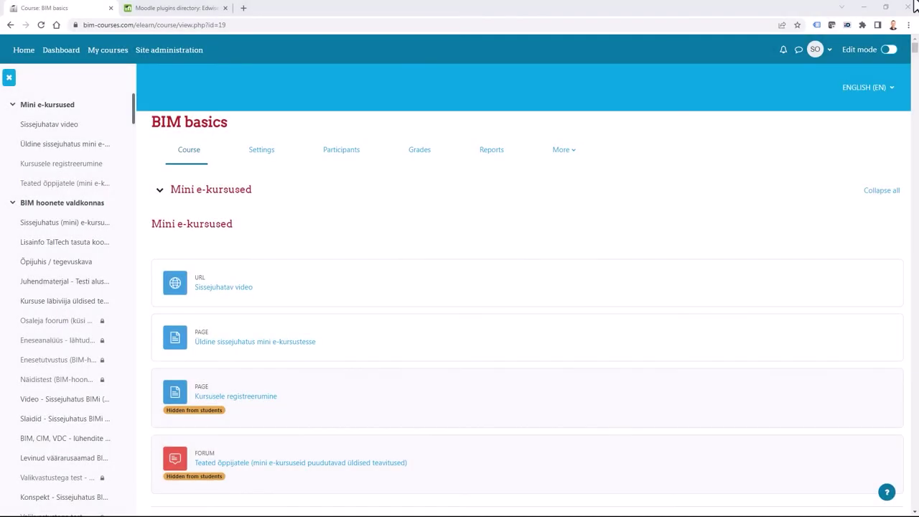
Filter the Moodle plugins directory to Course format plugins for Moodle 4.0.
click(179, 9)
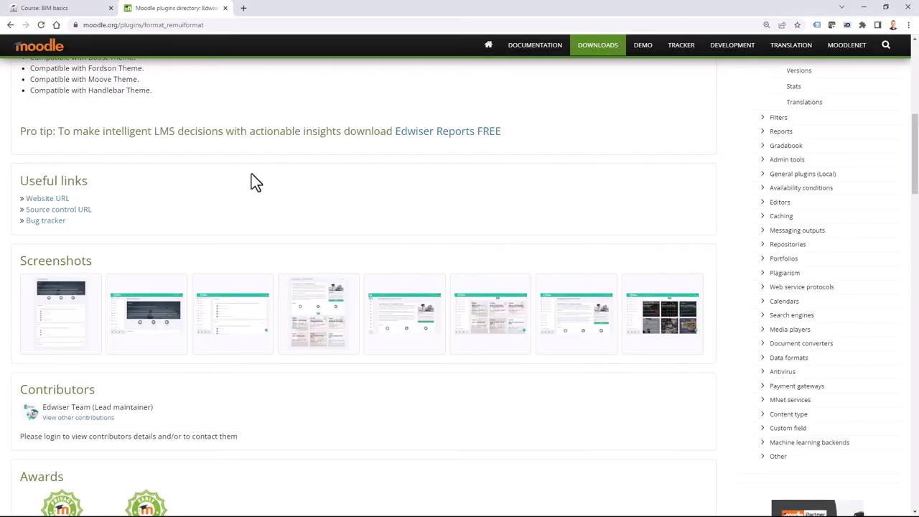
scroll(349, 203, up, 6)
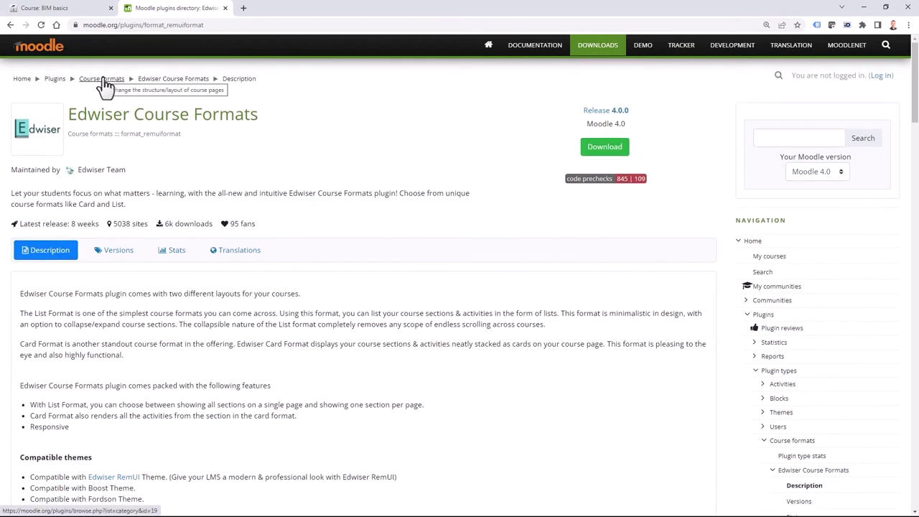
click(56, 79)
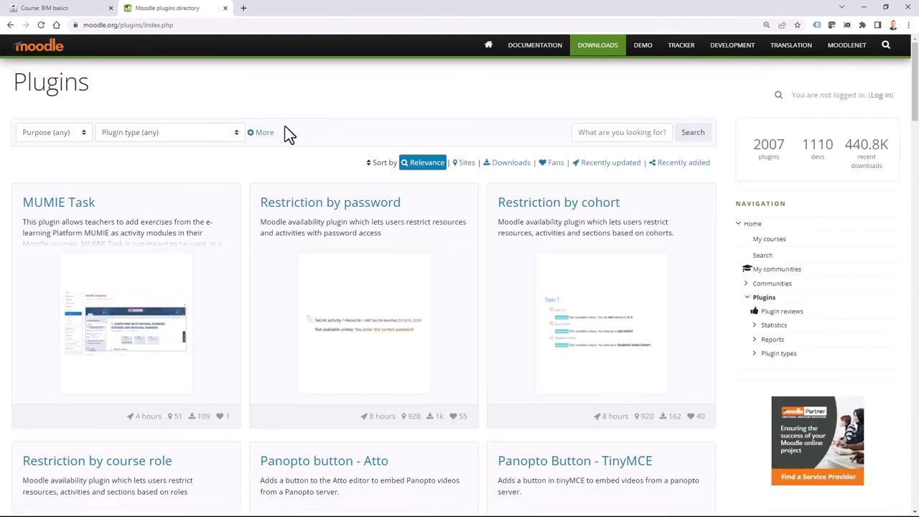
click(265, 133)
click(299, 133)
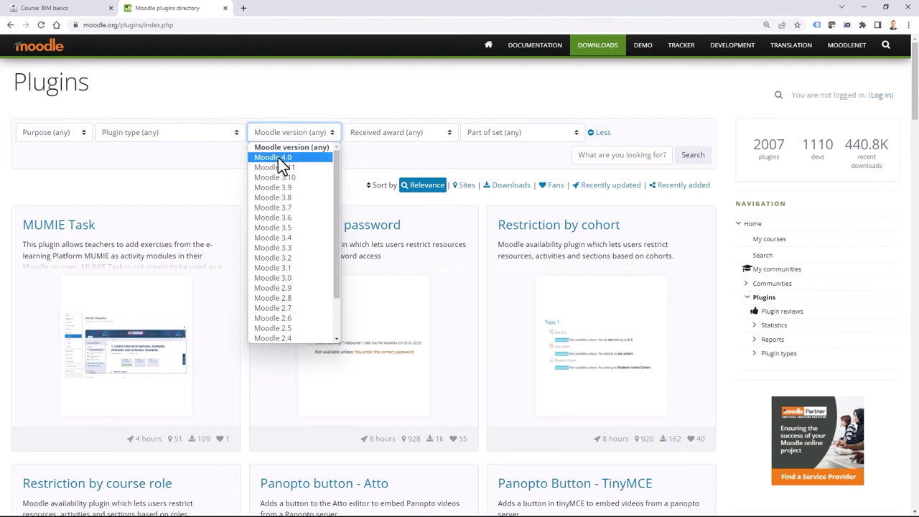
click(279, 158)
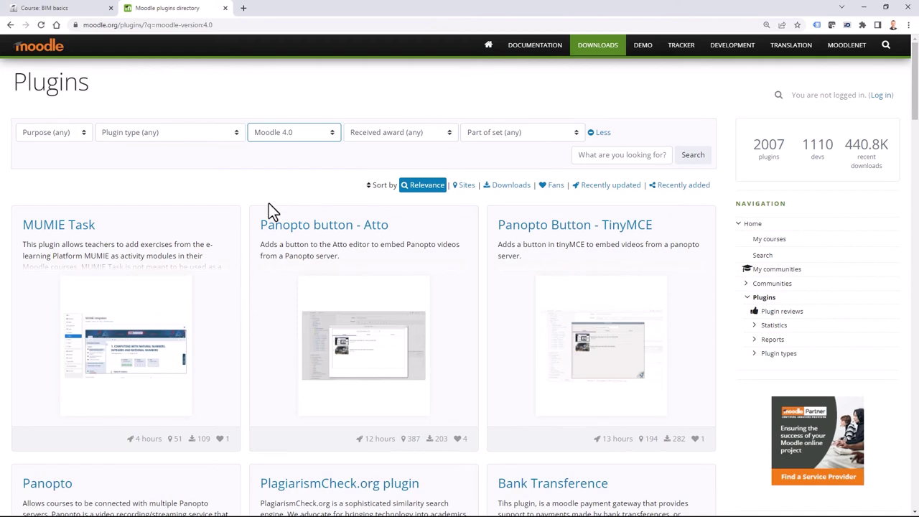
click(134, 133)
click(142, 298)
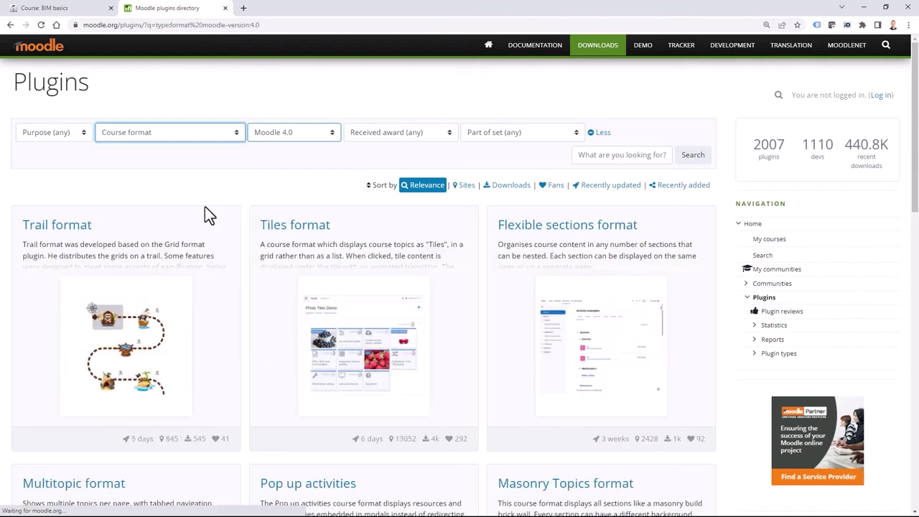
Find Edwiser Course Formats in the results and open its plugin page.
scroll(293, 370, down, 3)
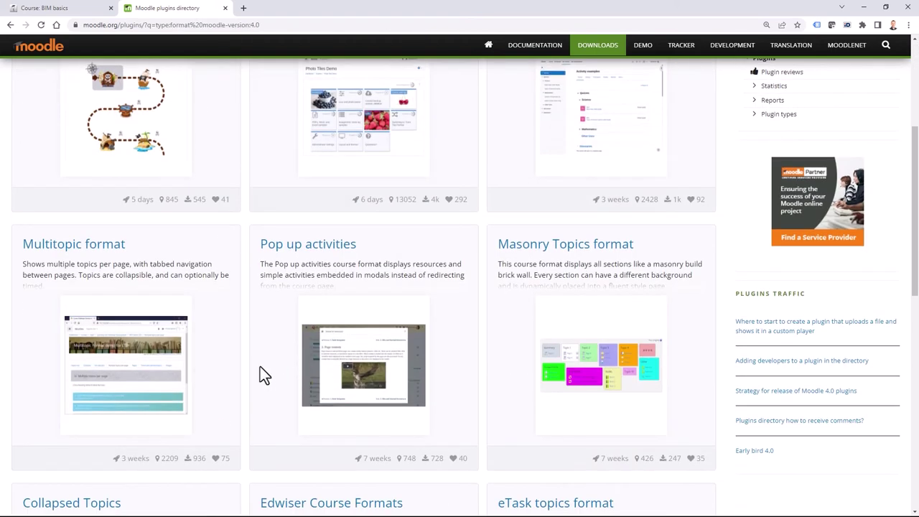
scroll(260, 366, down, 3)
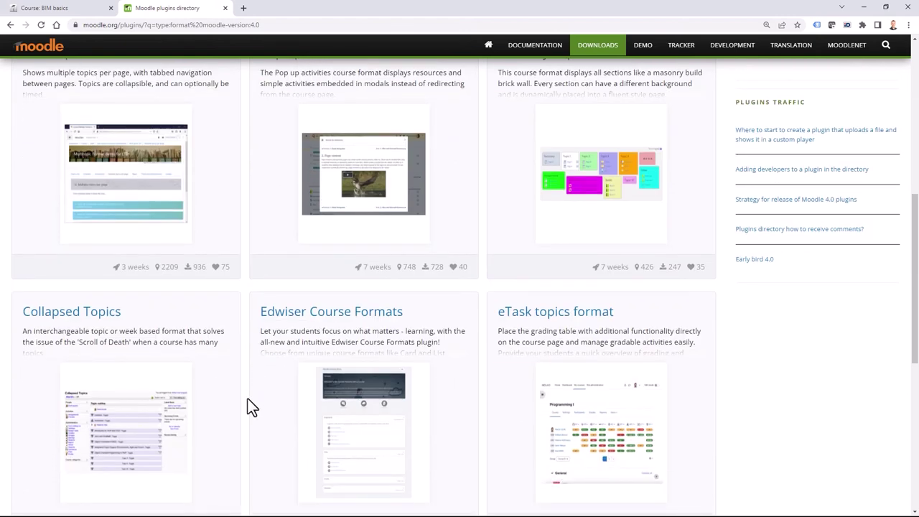
scroll(251, 401, down, 2)
scroll(274, 437, down, 2)
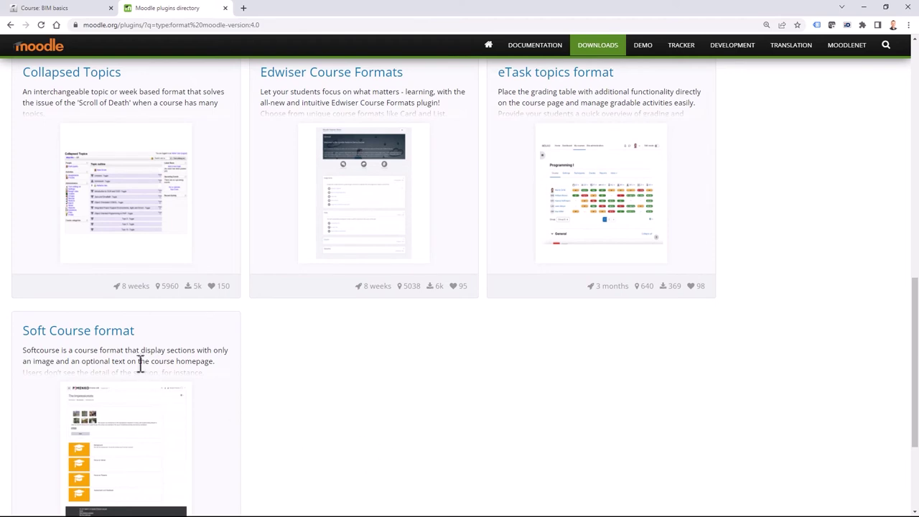
scroll(330, 420, up, 10)
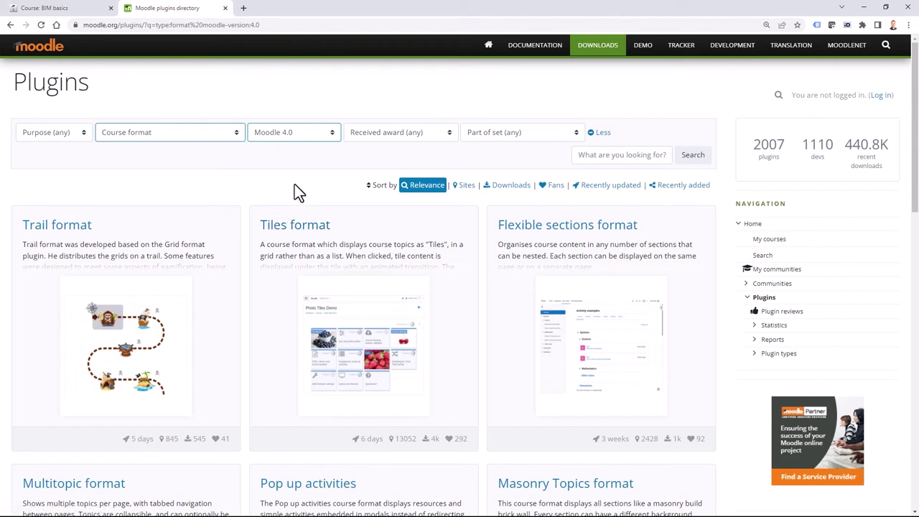
scroll(476, 372, down, 7)
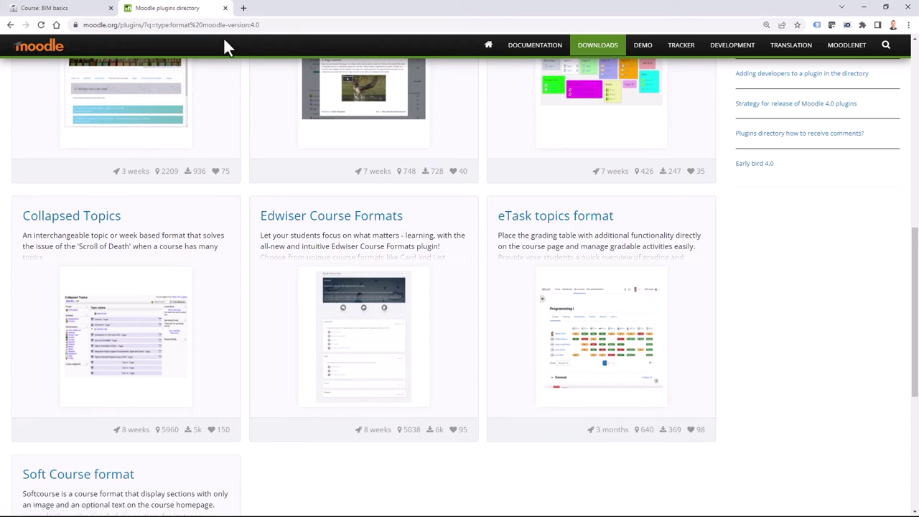
click(411, 242)
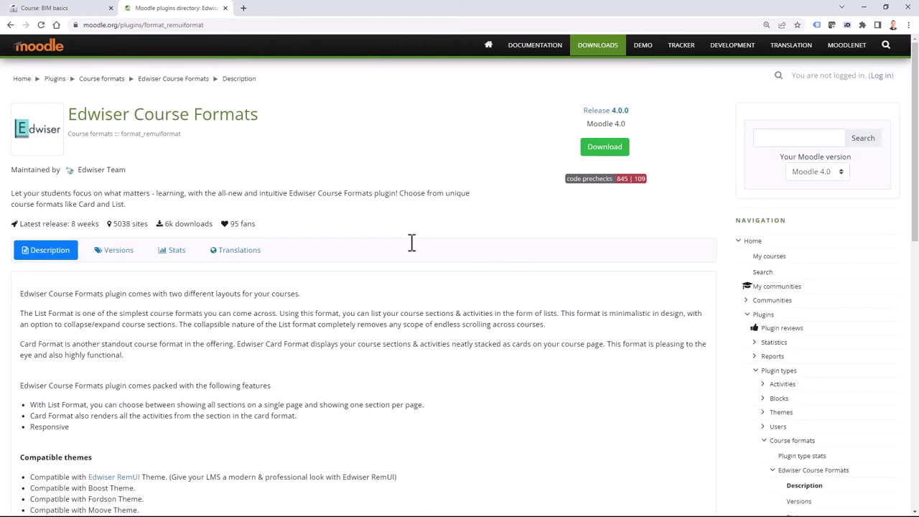
Start the Edwiser Course Formats zip download, cancel saving, and return to the BIM basics course.
click(607, 143)
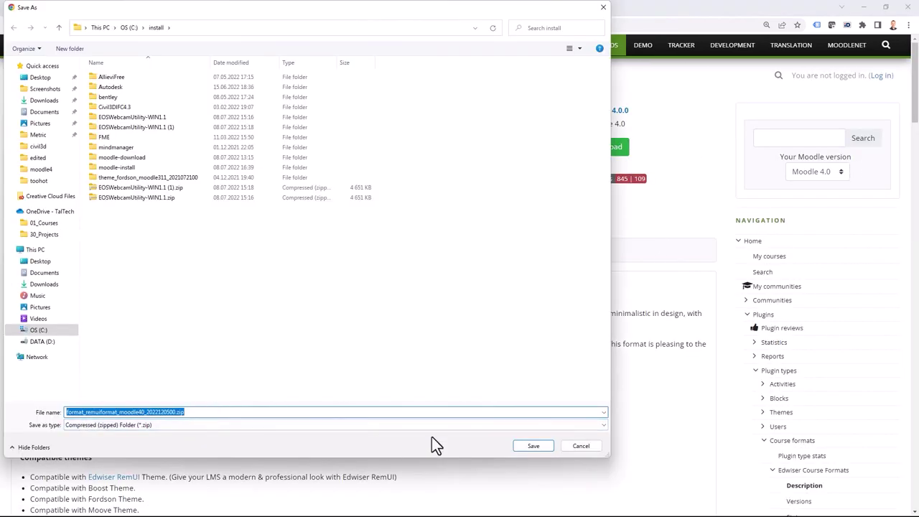
click(581, 446)
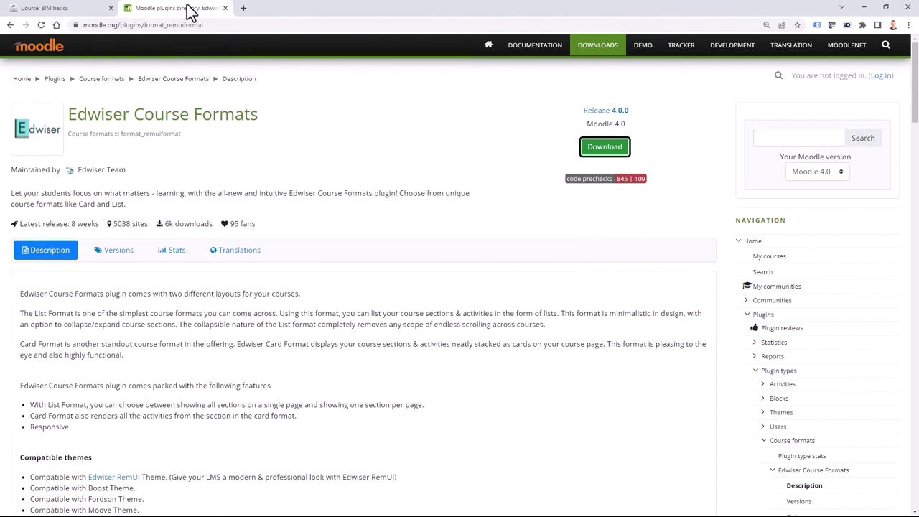
click(72, 12)
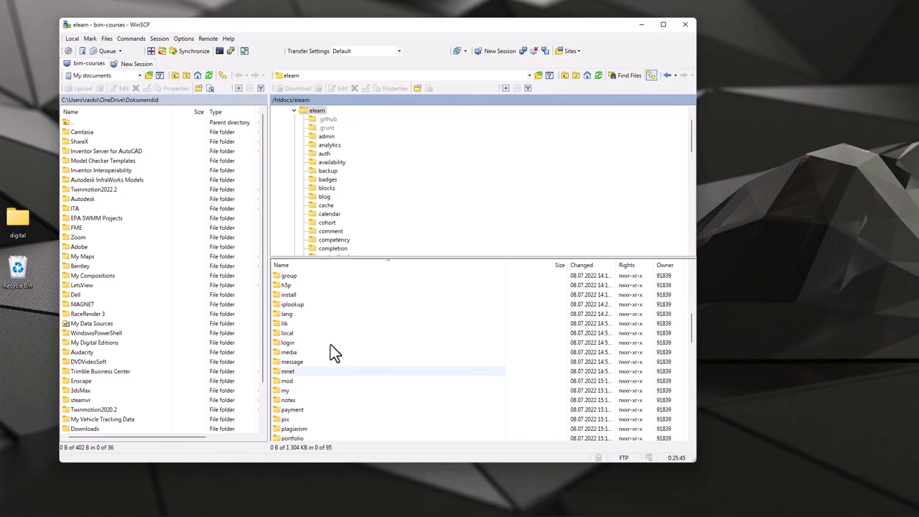
In WinSCP's remote pane, navigate into the server's course/format folder.
scroll(359, 363, down, 7)
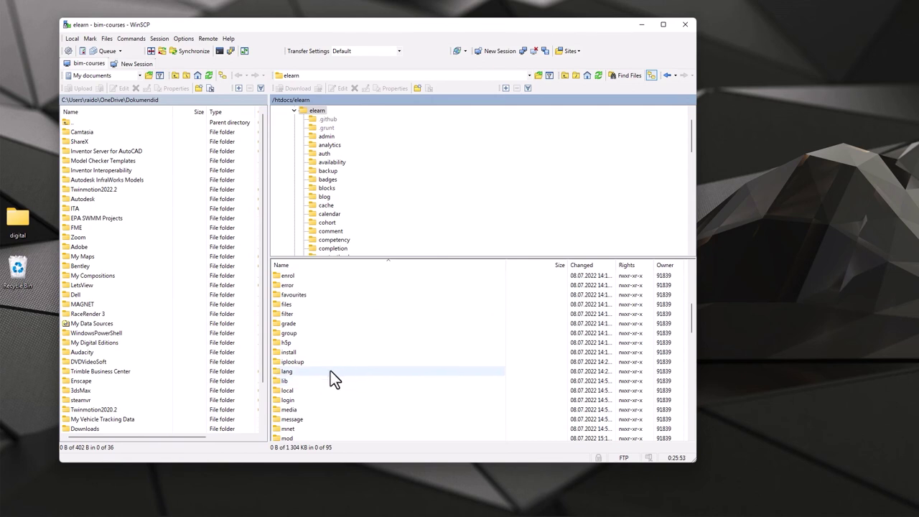
scroll(324, 400, up, 1)
double_click(295, 277)
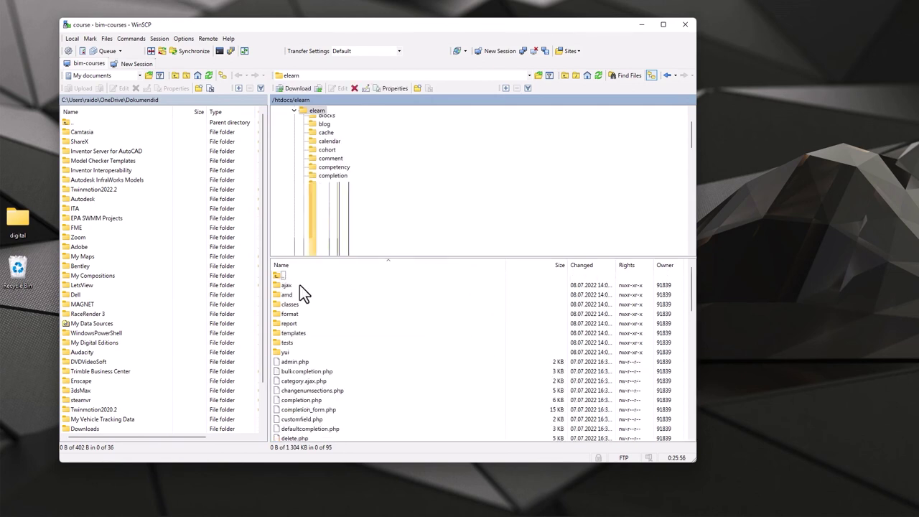
double_click(337, 314)
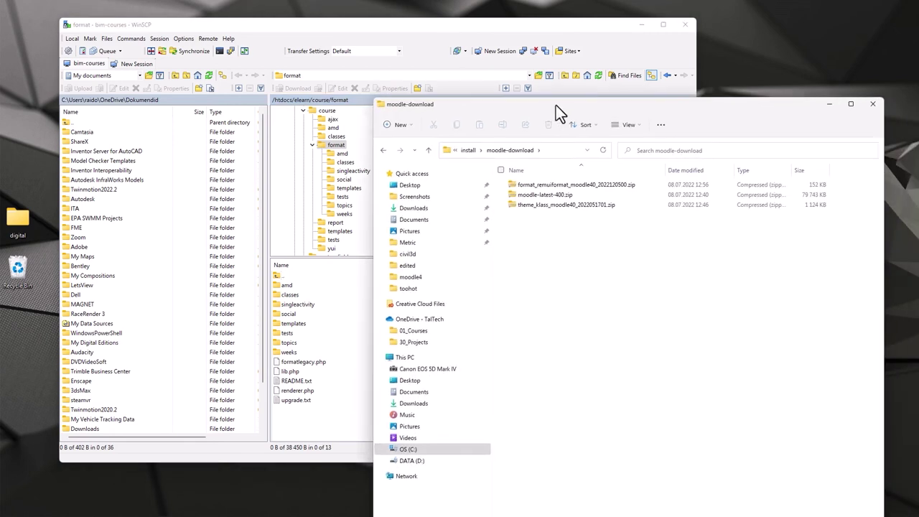
Locate the downloaded Edwiser plugin in moodle-install and upload the remuiformat folder to course/format.
drag(556, 105, 562, 90)
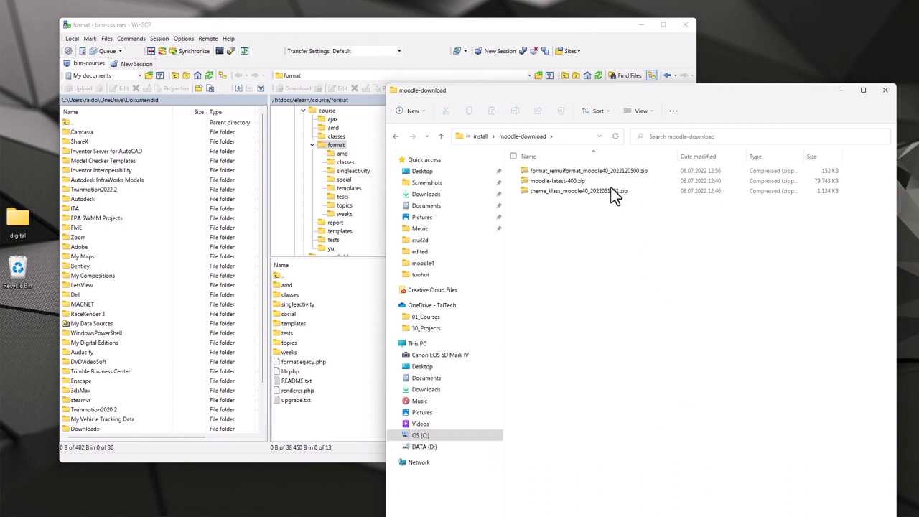
click(487, 137)
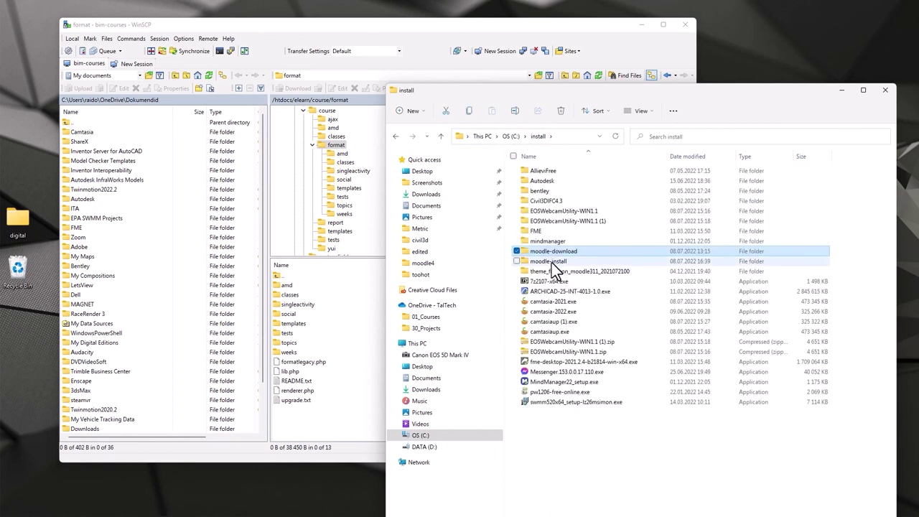
double_click(551, 263)
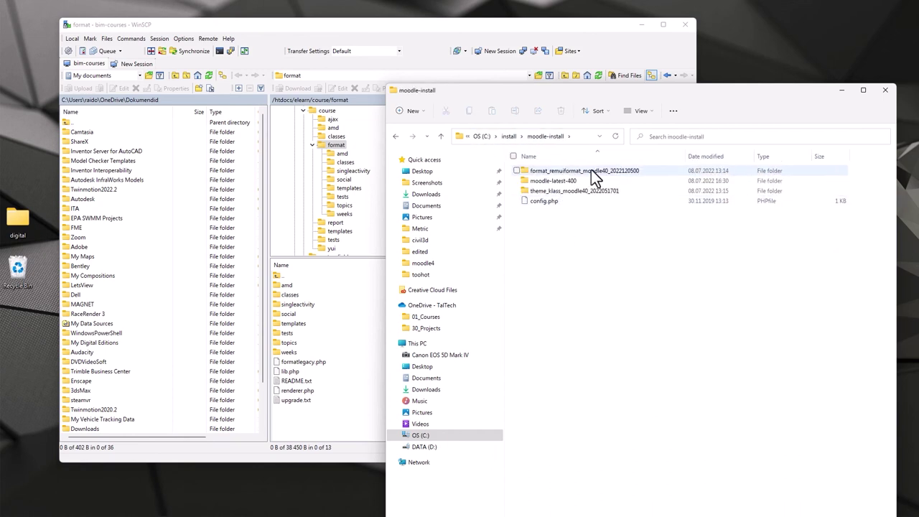
double_click(595, 169)
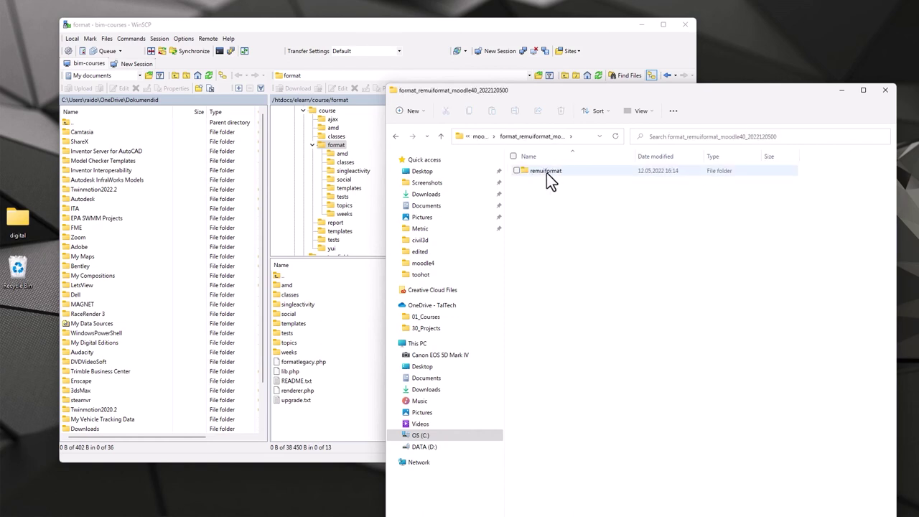
double_click(547, 172)
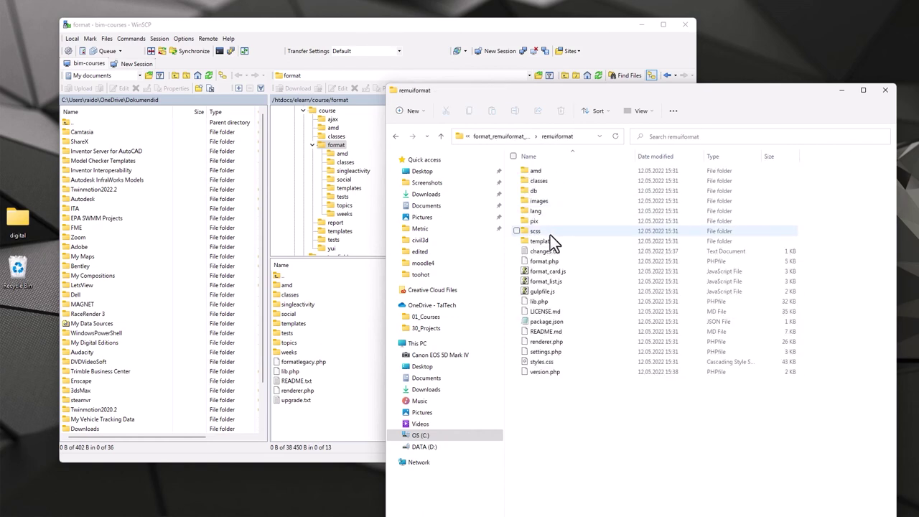
click(506, 137)
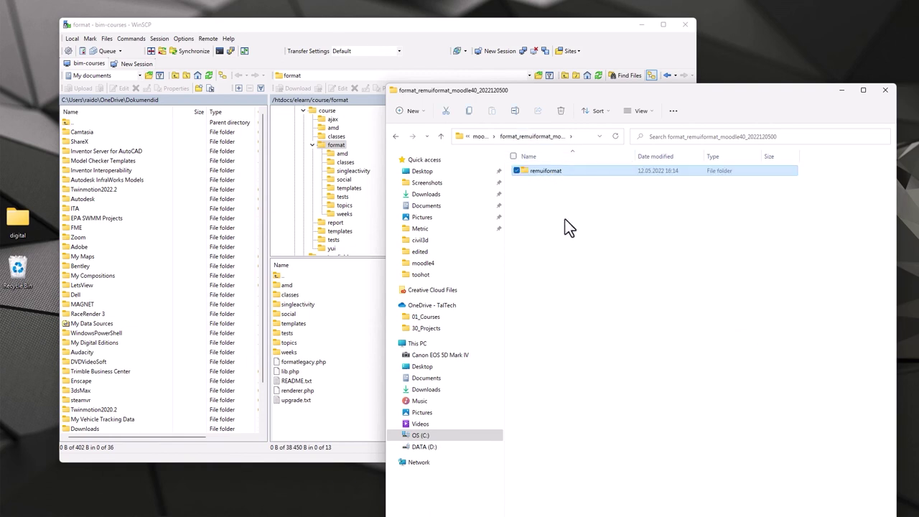
drag(532, 178, 311, 420)
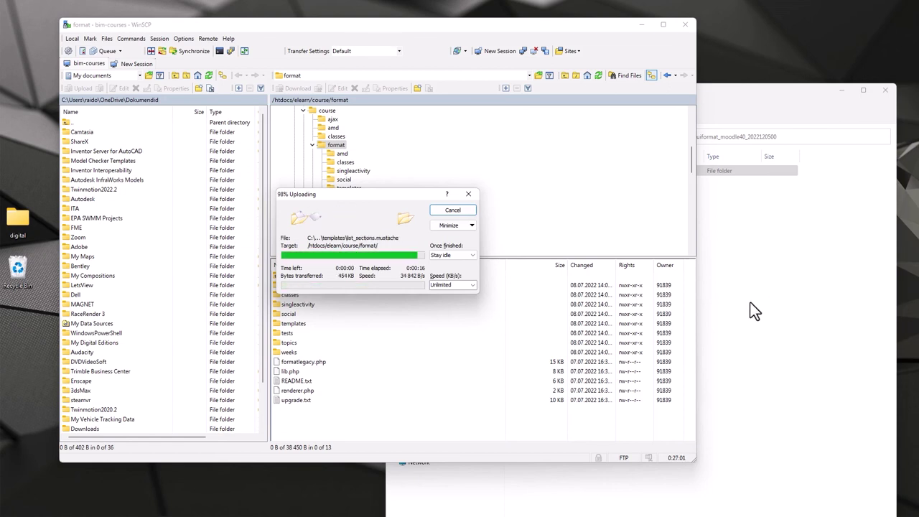
click(762, 301)
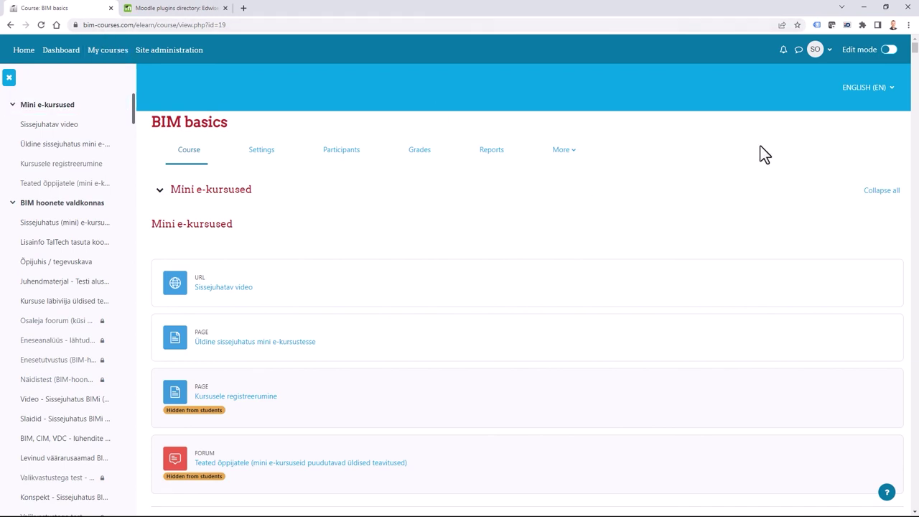
Run the Moodle database upgrade to install format_remuiformat and save its default settings.
click(8, 79)
click(28, 55)
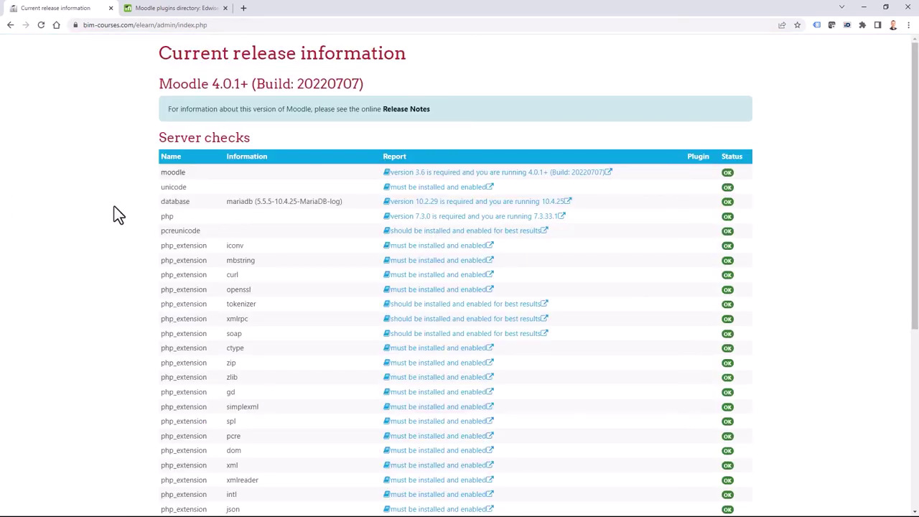
scroll(107, 257, down, 5)
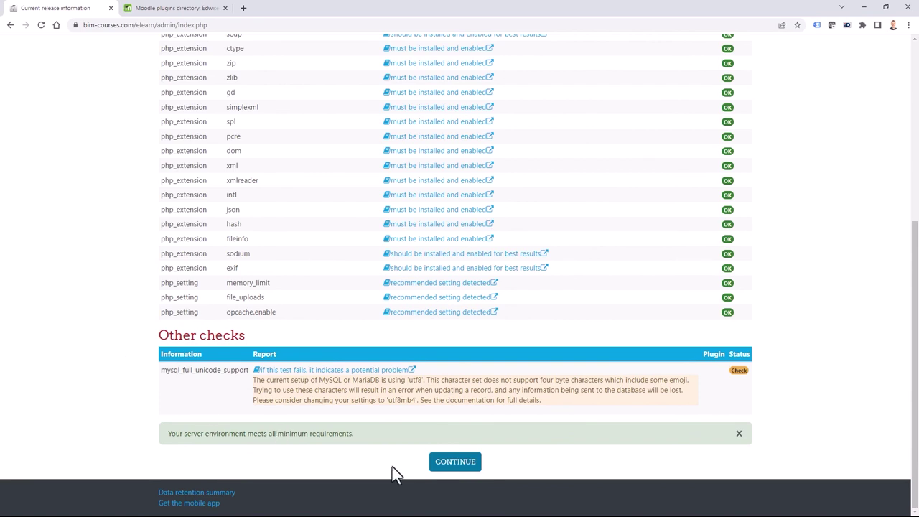
click(455, 463)
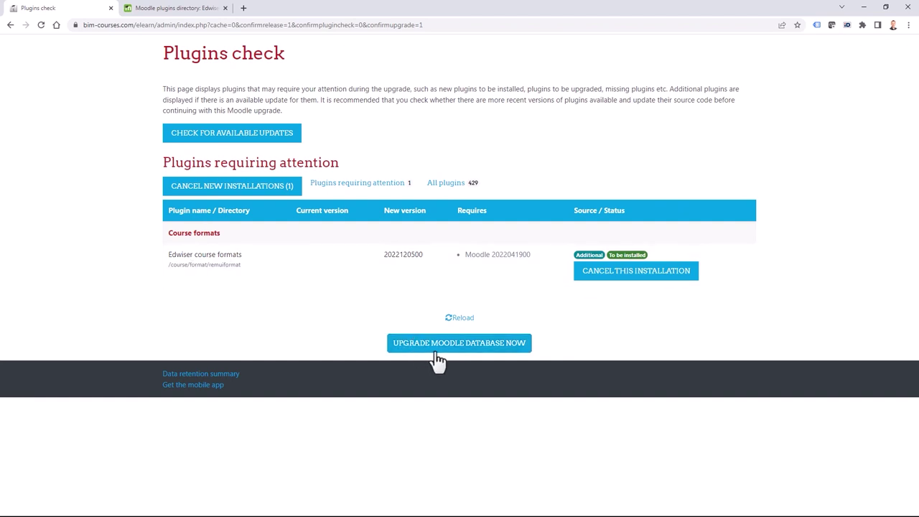
click(479, 352)
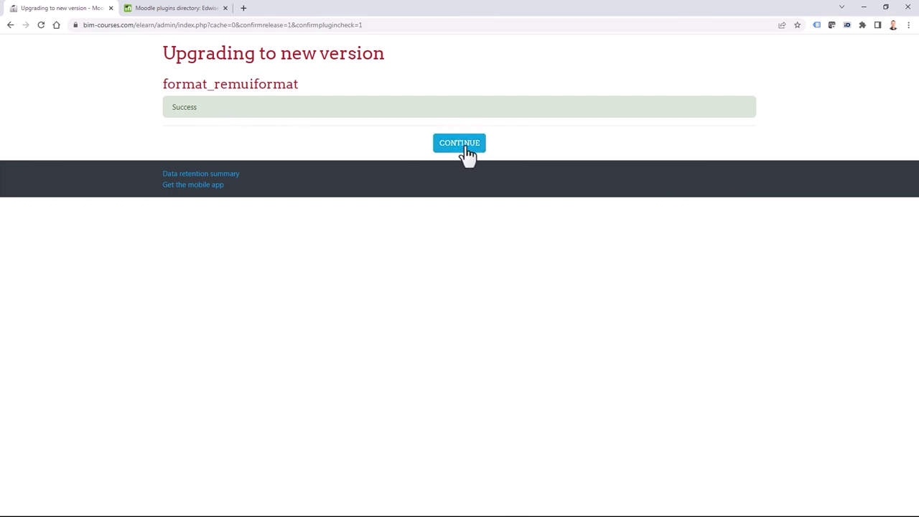
click(463, 152)
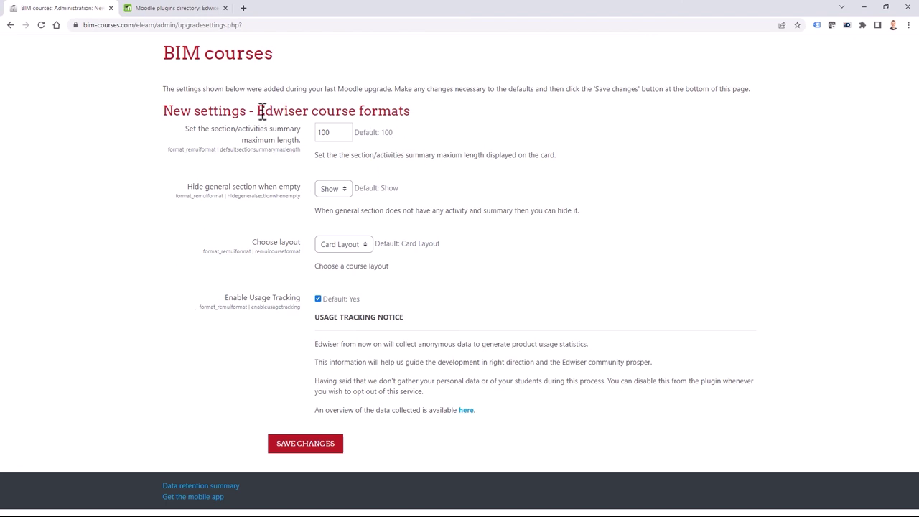
click(299, 443)
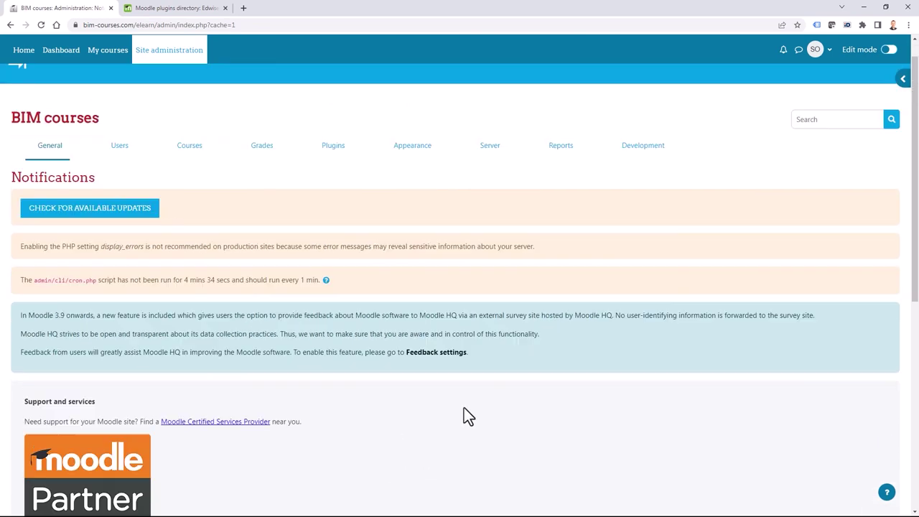
In the BIM basics course settings, set Course format to Edwiser course formats.
scroll(467, 416, up, 1)
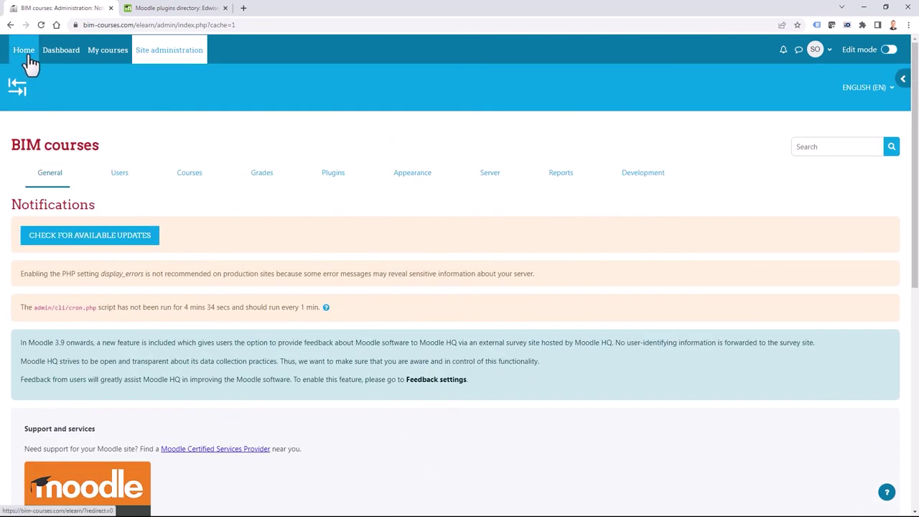
scroll(361, 244, down, 5)
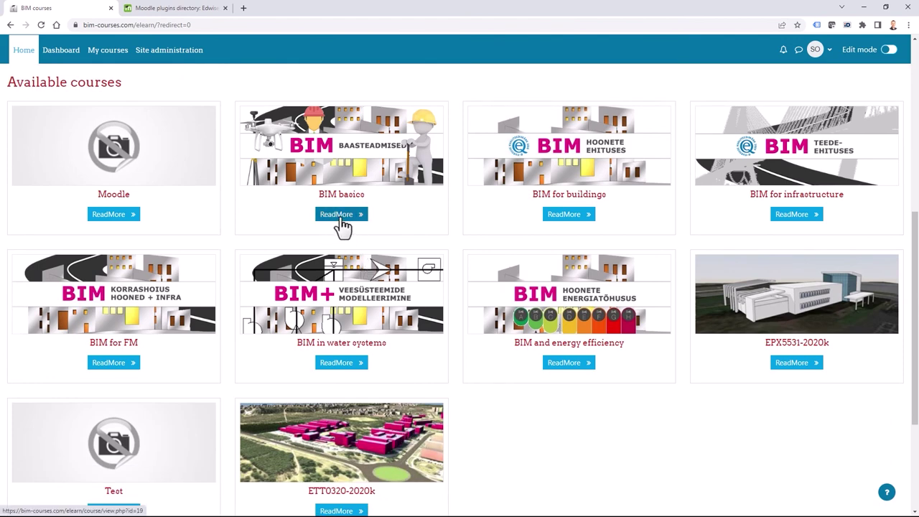
click(338, 215)
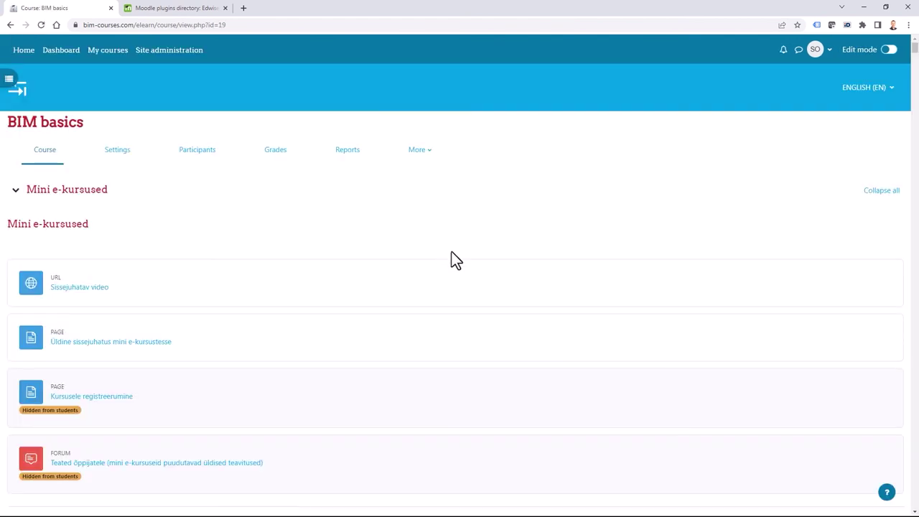
click(125, 158)
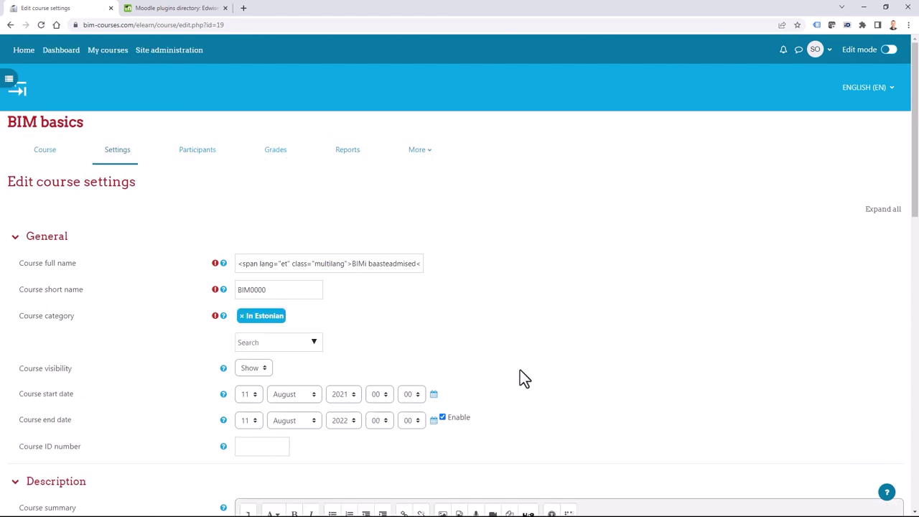
scroll(531, 380, down, 6)
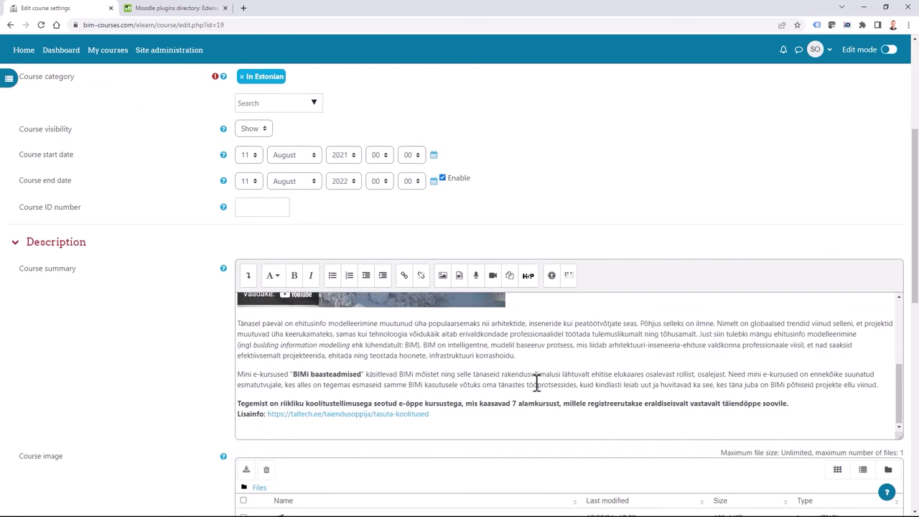
scroll(175, 378, down, 7)
click(47, 176)
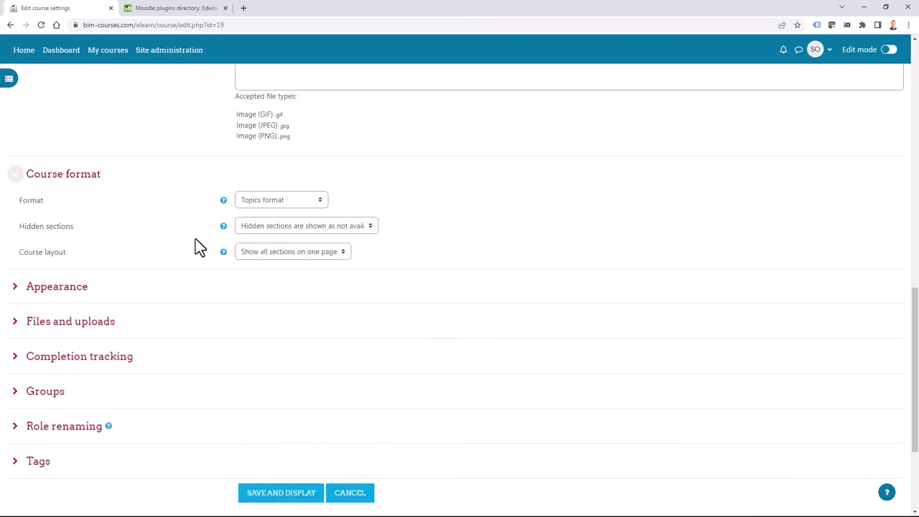
click(291, 203)
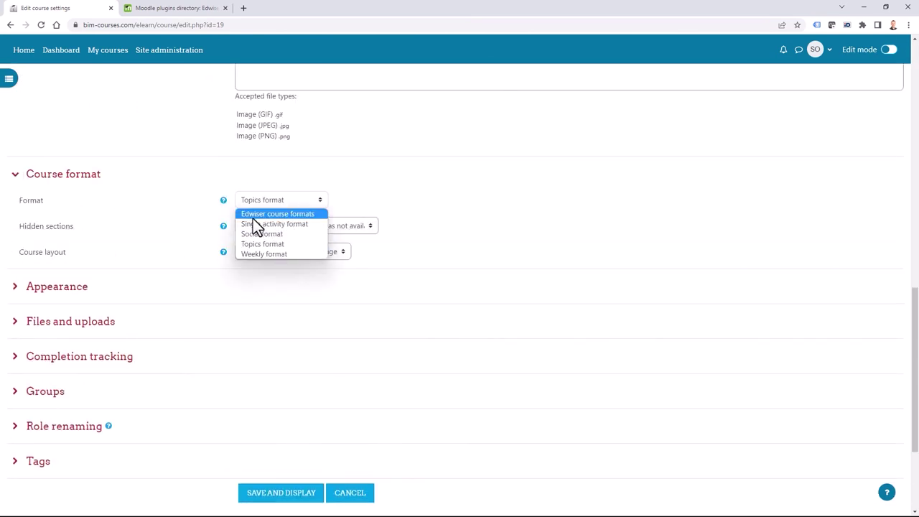
click(309, 214)
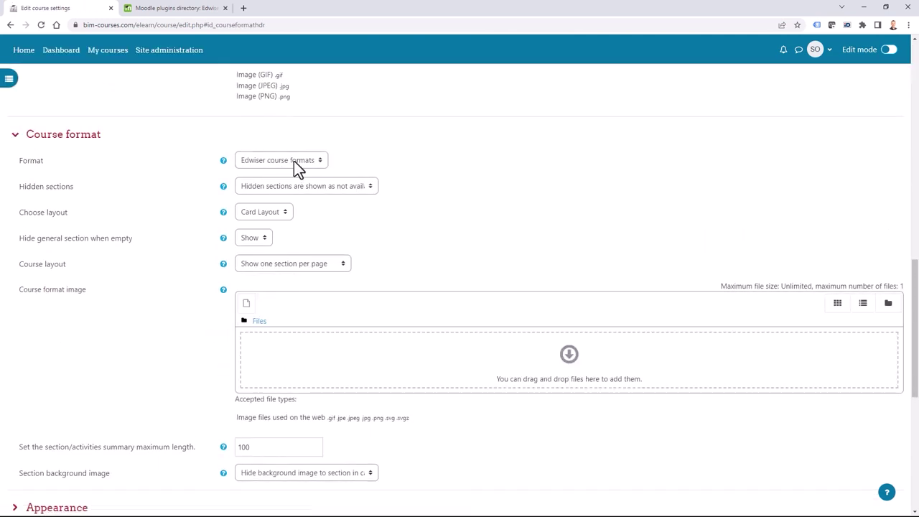
Keep Card Layout as the course layout and save the course settings.
scroll(134, 371, down, 3)
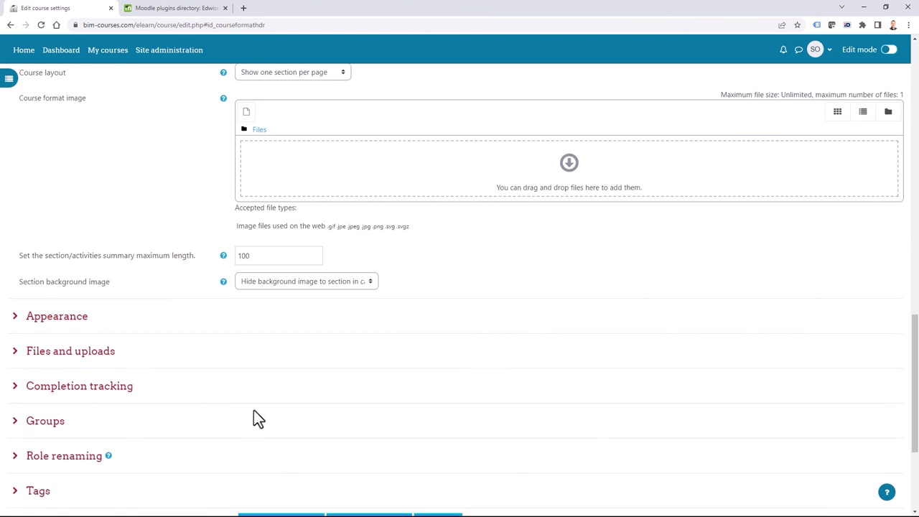
scroll(205, 330, up, 3)
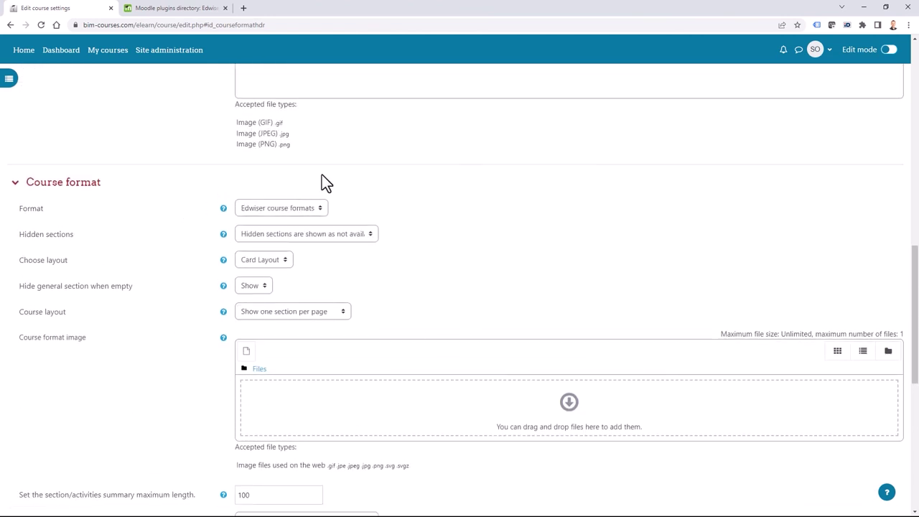
scroll(159, 409, down, 2)
scroll(160, 416, up, 1)
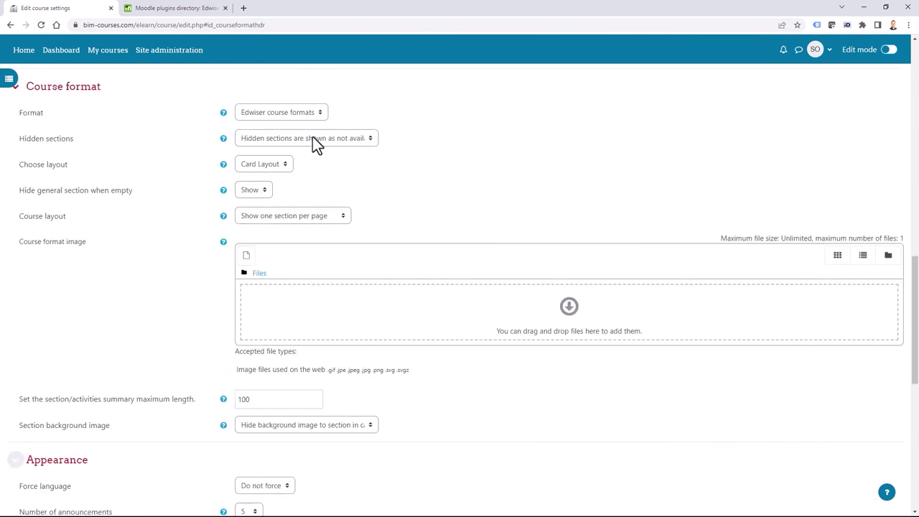
click(264, 165)
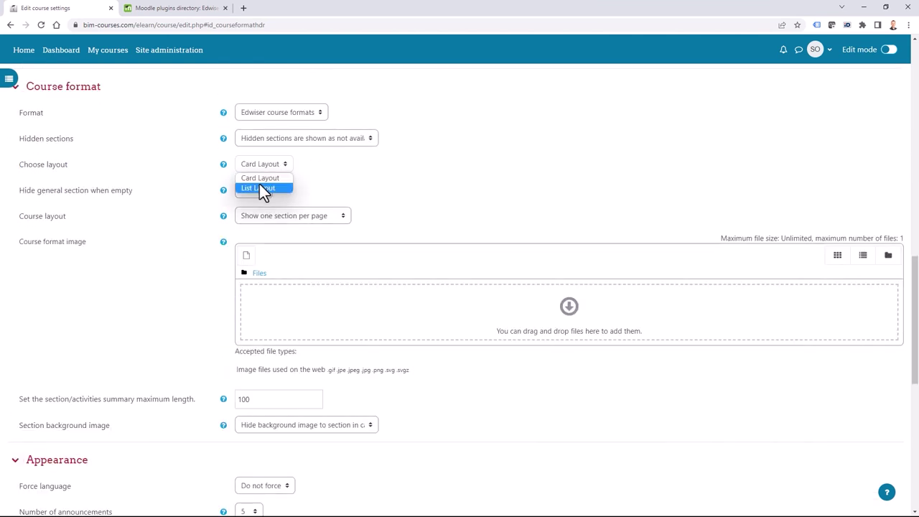
click(249, 164)
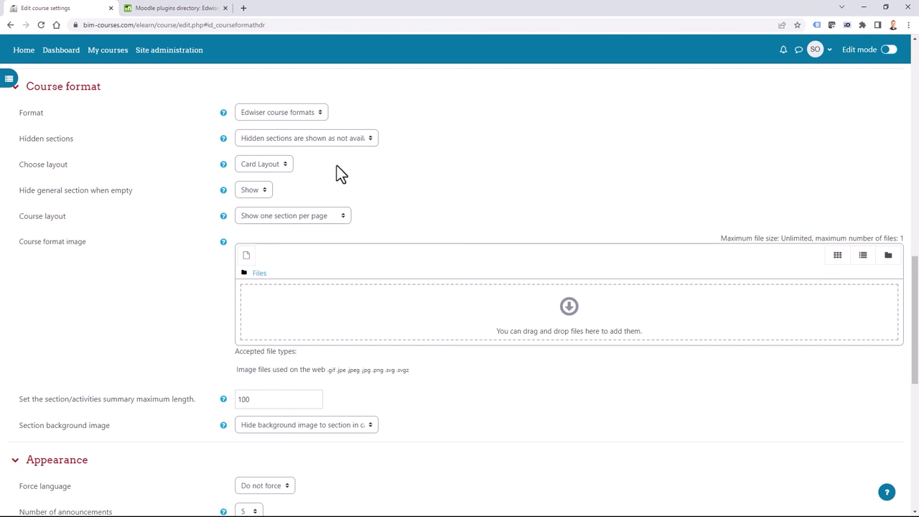
scroll(474, 248, down, 7)
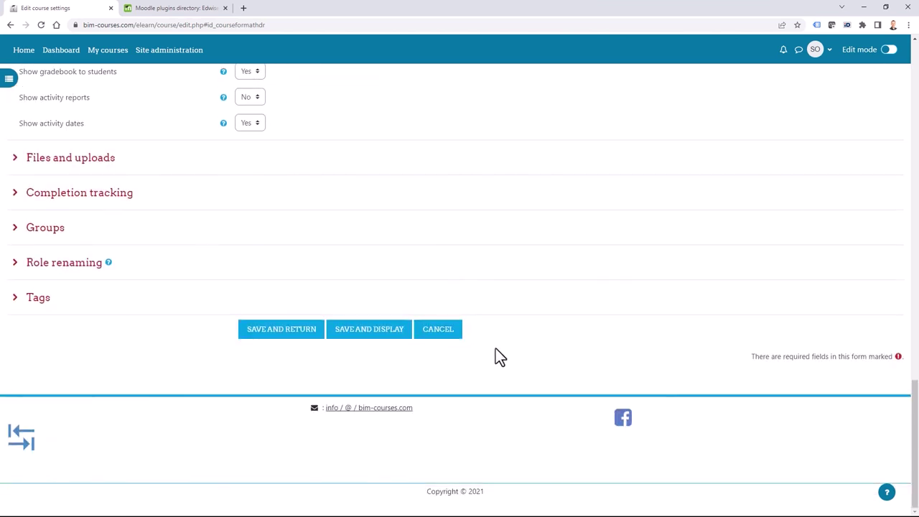
click(270, 334)
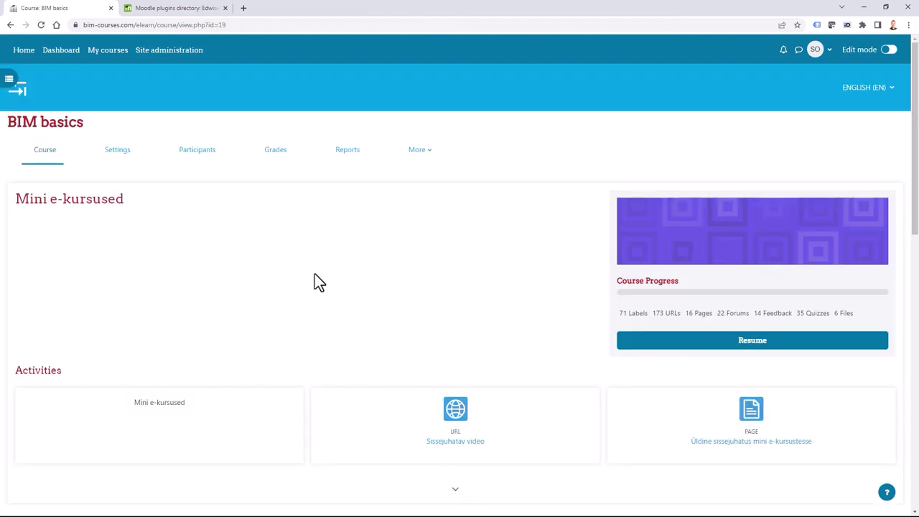
Scroll through the BIM basics section cards, from BIM for buildings to BIM in water systems.
scroll(315, 276, down, 2)
scroll(306, 344, down, 4)
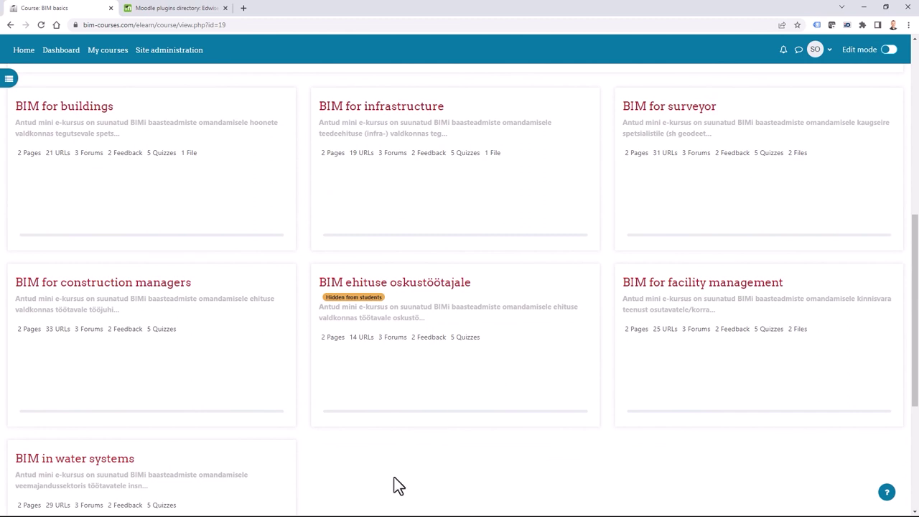
mouse_move(245, 180)
scroll(195, 144, up, 1)
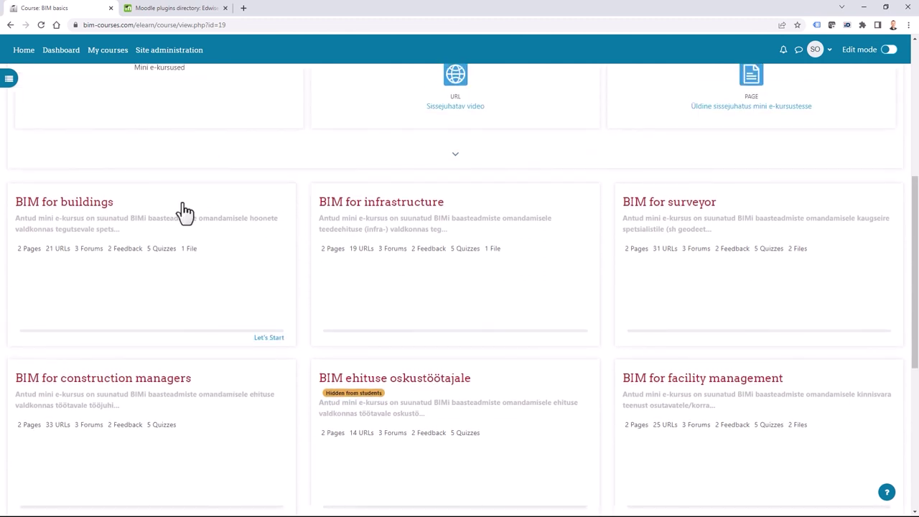